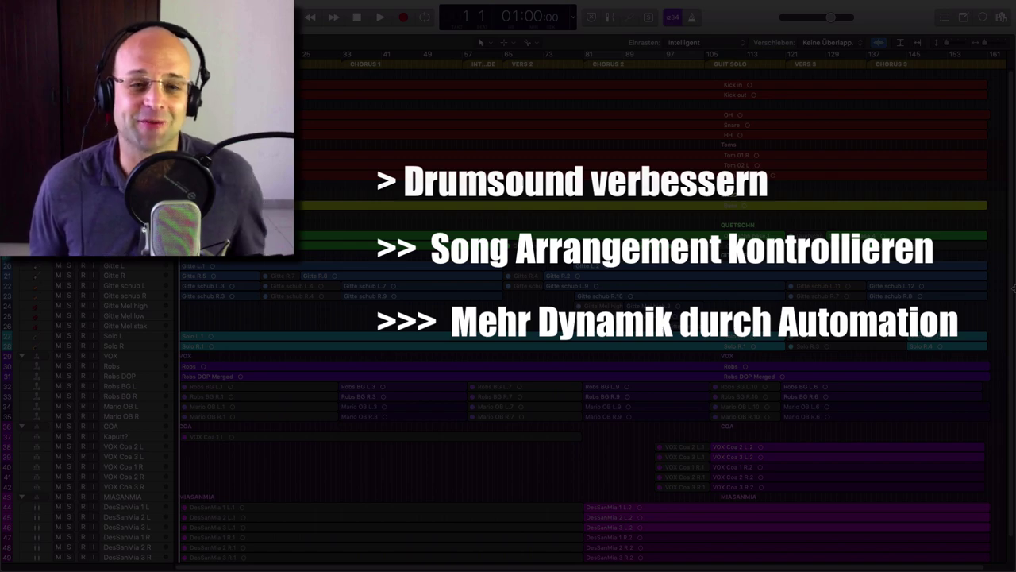
Play the song from the beginning and from Chorus 1, and return the playhead to the start
key("space")
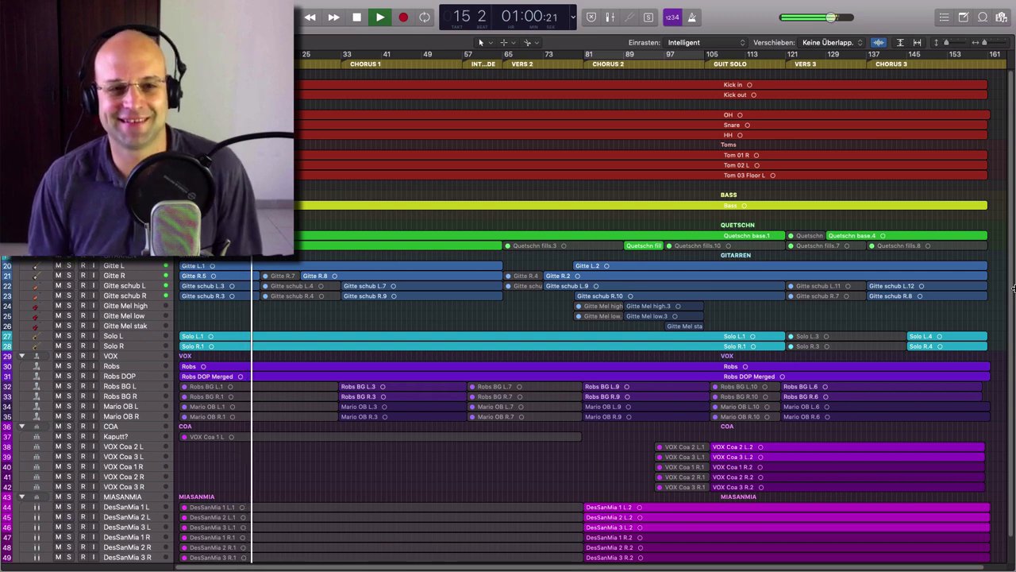
left_click(340, 63)
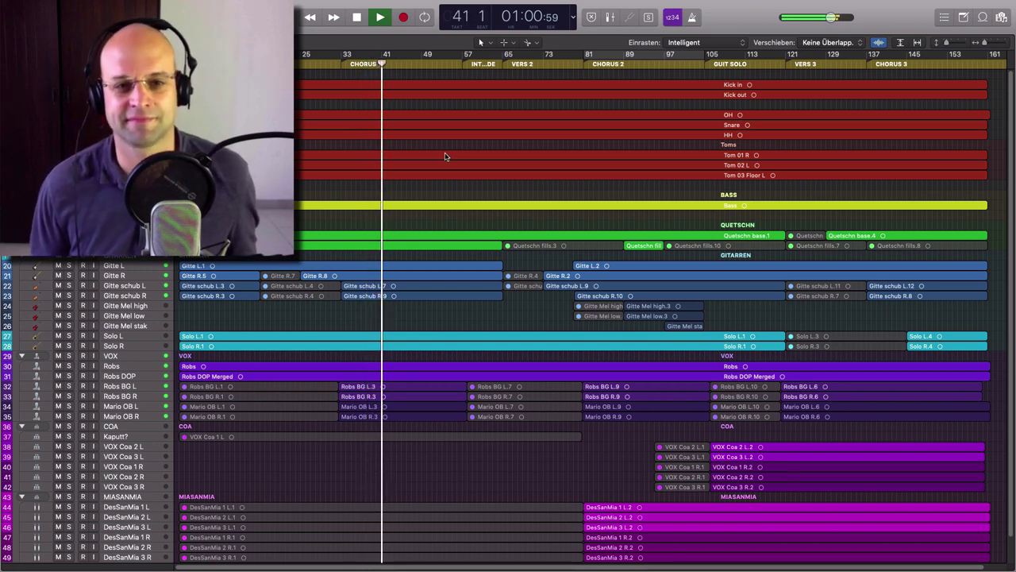
key("space")
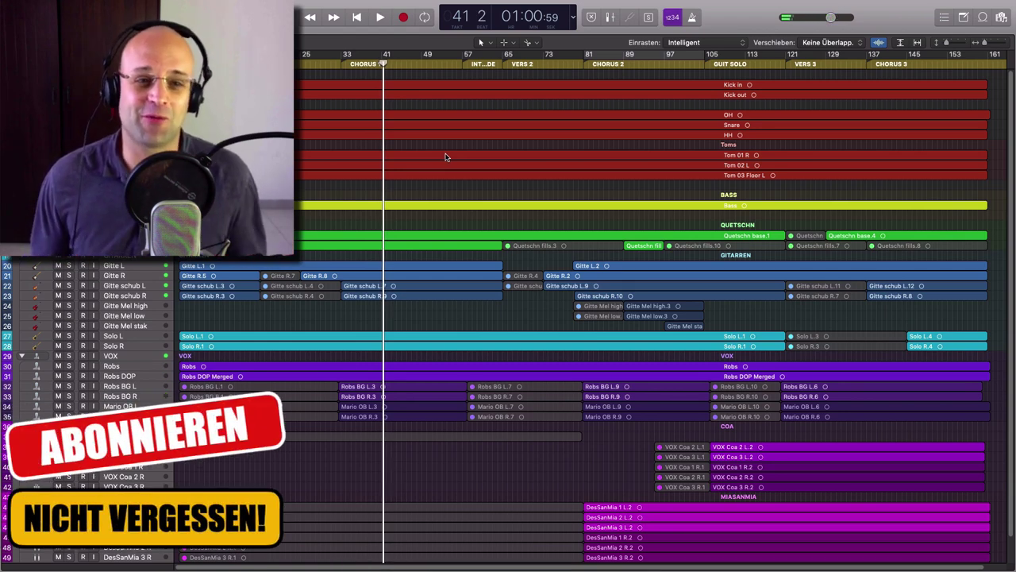
key("Return")
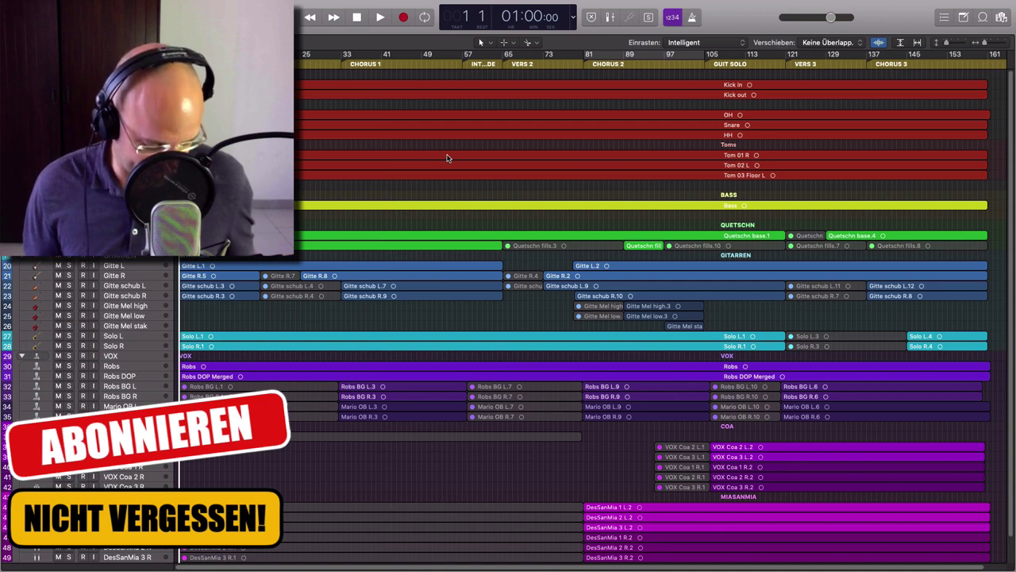
Show the mixer and bypass all plug-ins and sends on the drum channels from DRUM to DRUM PRL
key("x")
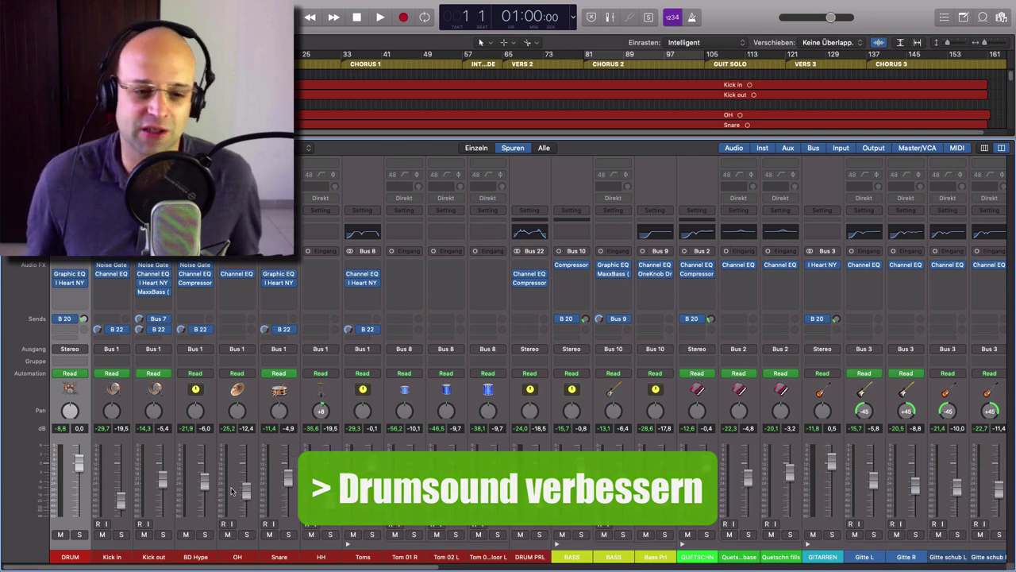
left_click_drag(332, 558, 526, 559)
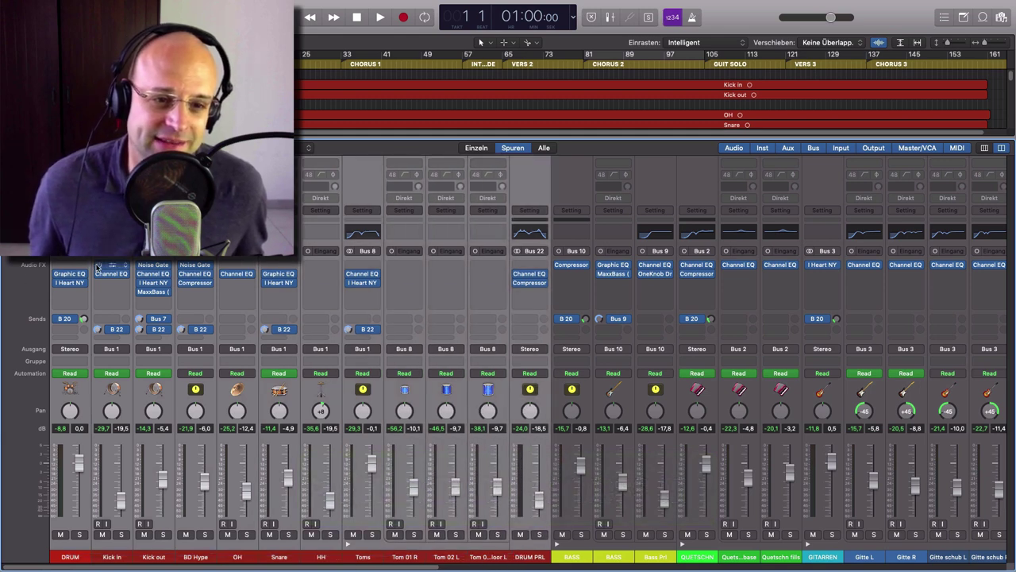
left_click(57, 275)
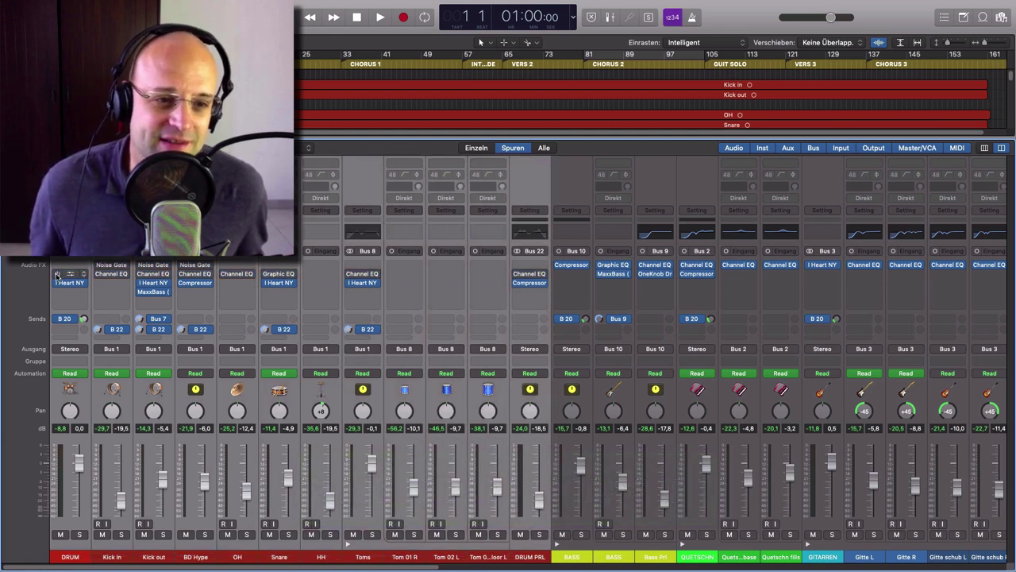
left_click(58, 283)
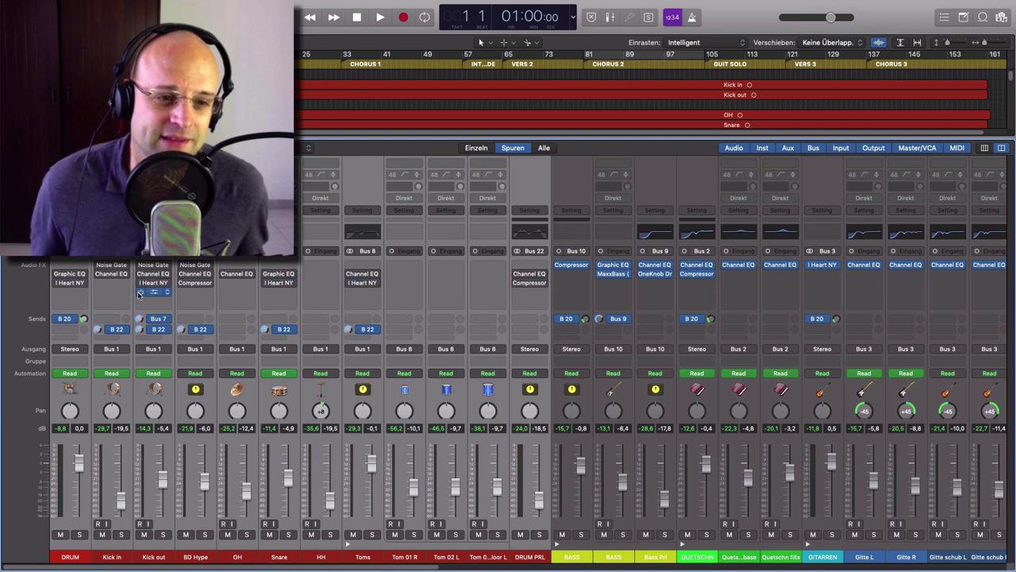
left_click(57, 319)
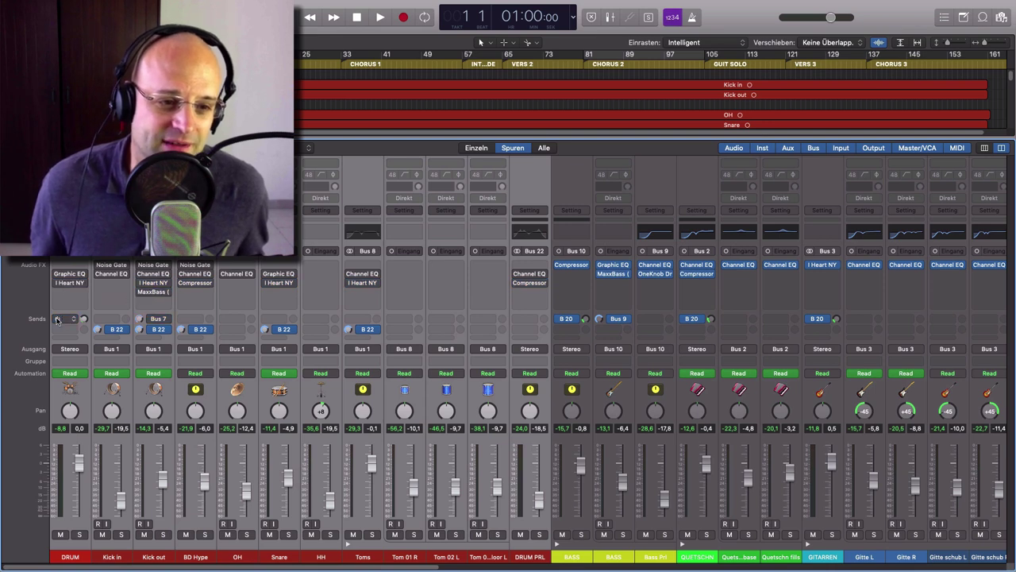
left_click(111, 330)
Solo the selected drum channels, set the cycle range over Chorus 1 and play the unprocessed drums
left_click(81, 536)
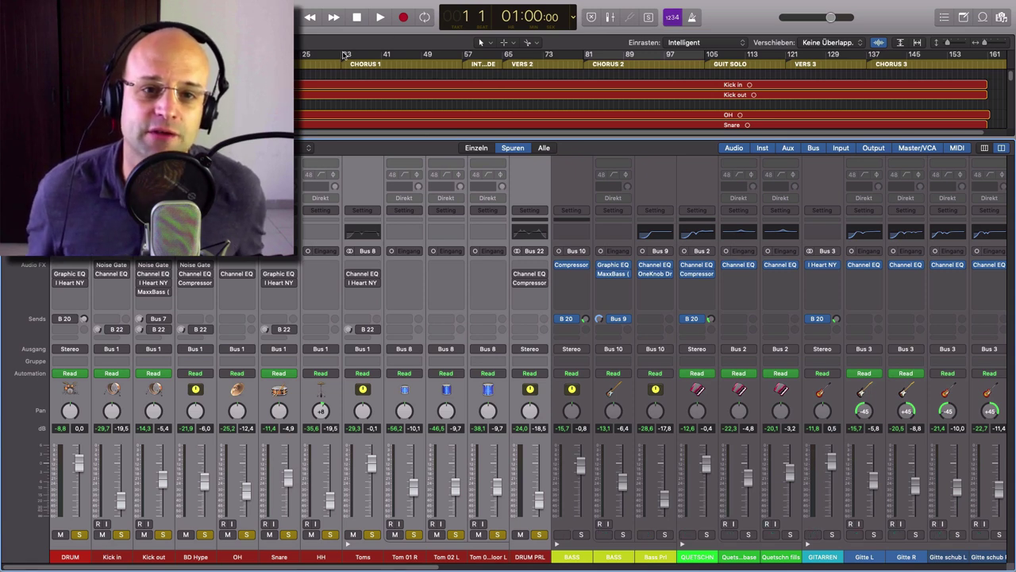
left_click_drag(344, 54, 469, 63)
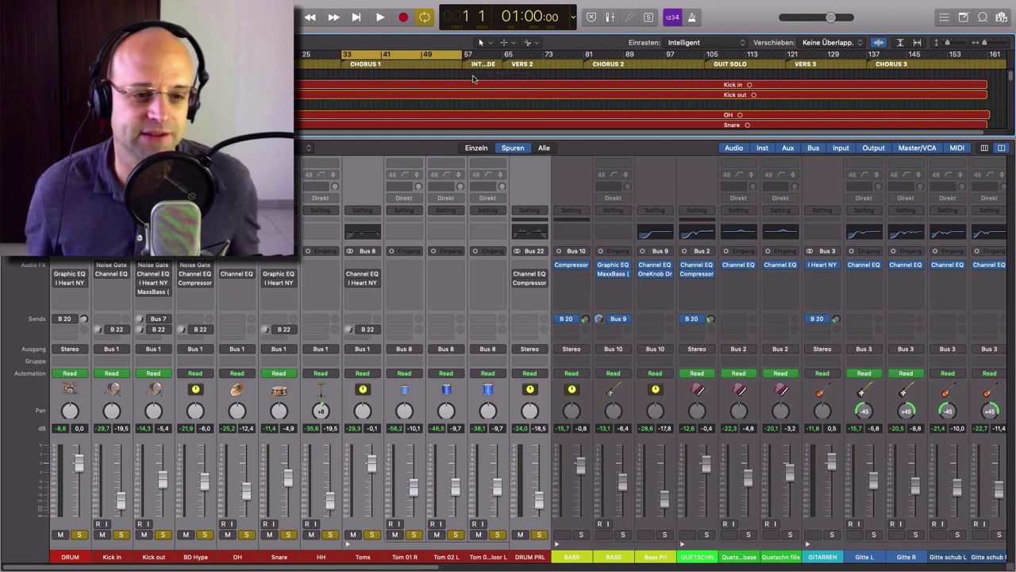
key("space")
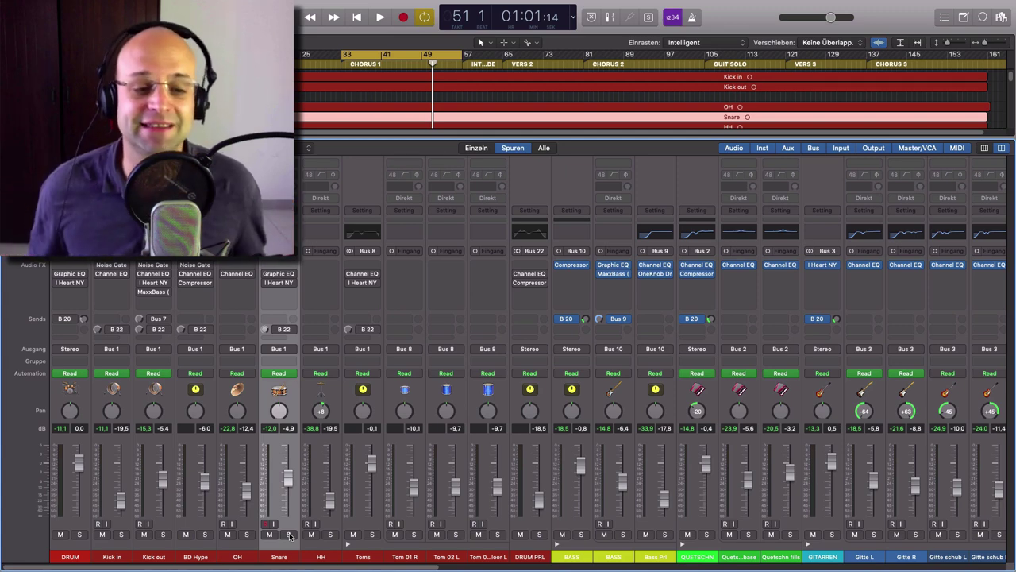
Solo only the DRUM bus and open its Vintage Graphic EQ in an unobstructed spot
left_click(66, 563)
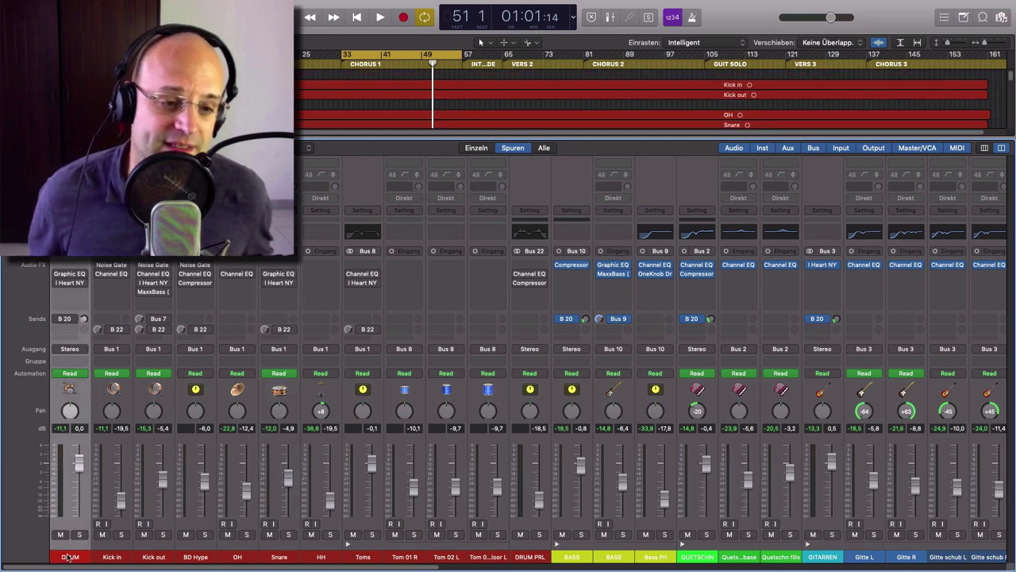
left_click(79, 534)
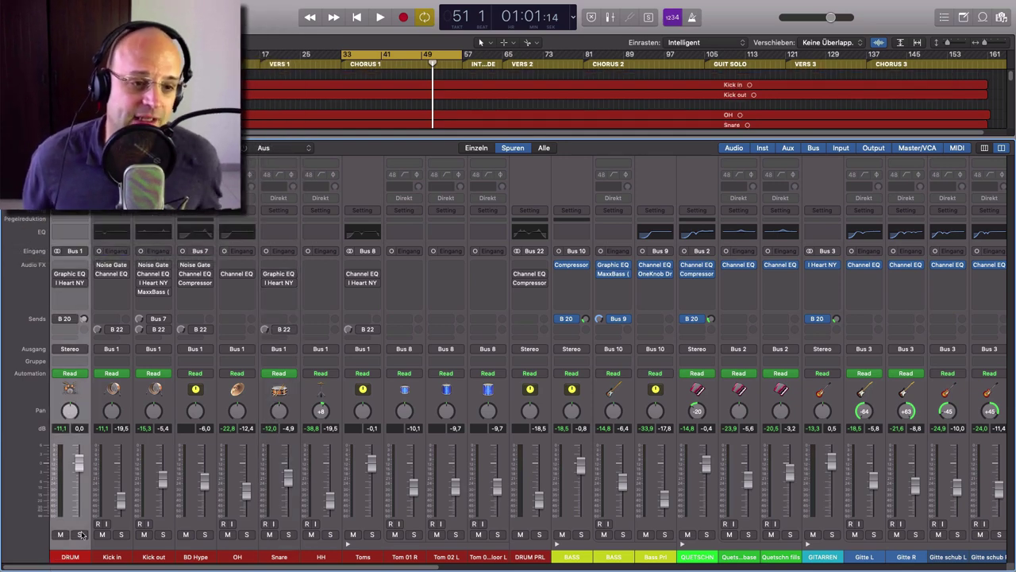
left_click(69, 275)
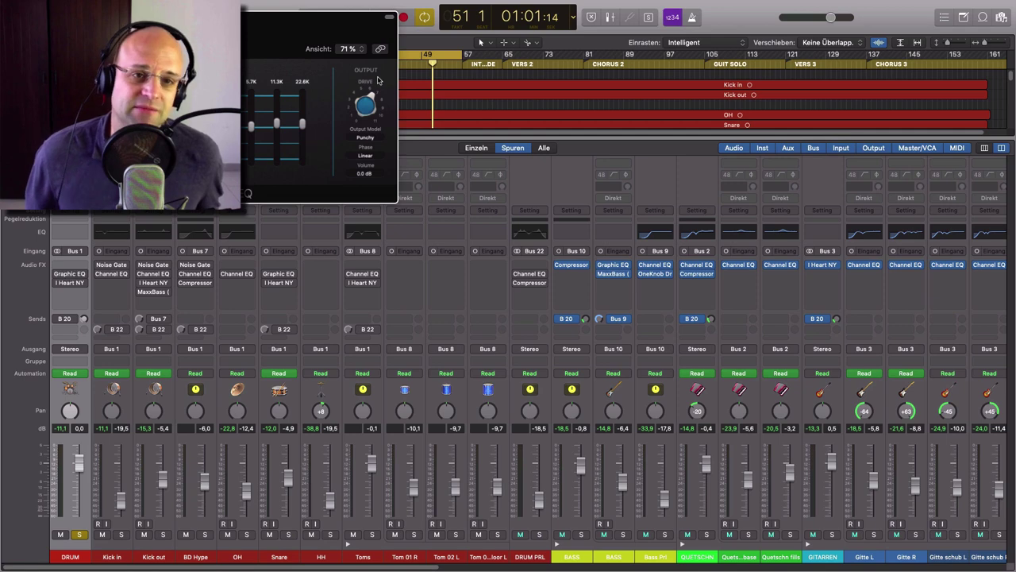
left_click_drag(289, 43, 594, 204)
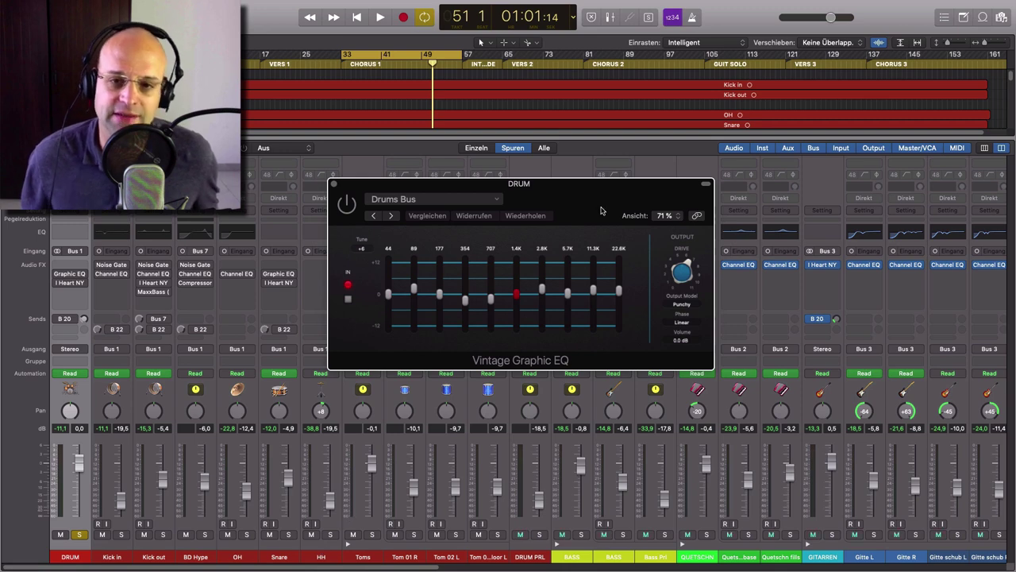
left_click_drag(602, 210, 579, 236)
Switch on the DRUM bus's Vintage Graphic EQ while the chorus loop plays, then stop and close the plug-in
key("space")
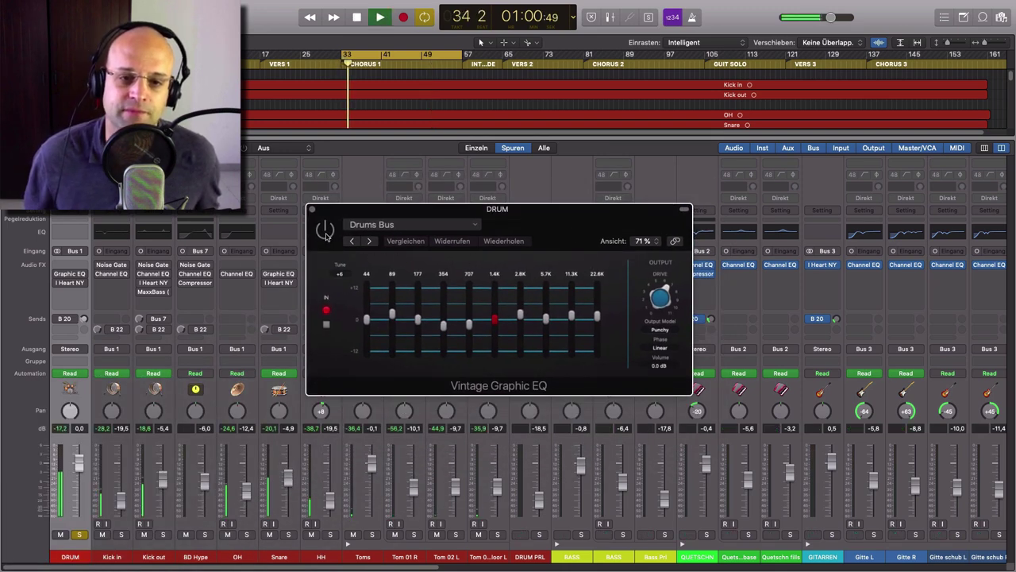
left_click(326, 235)
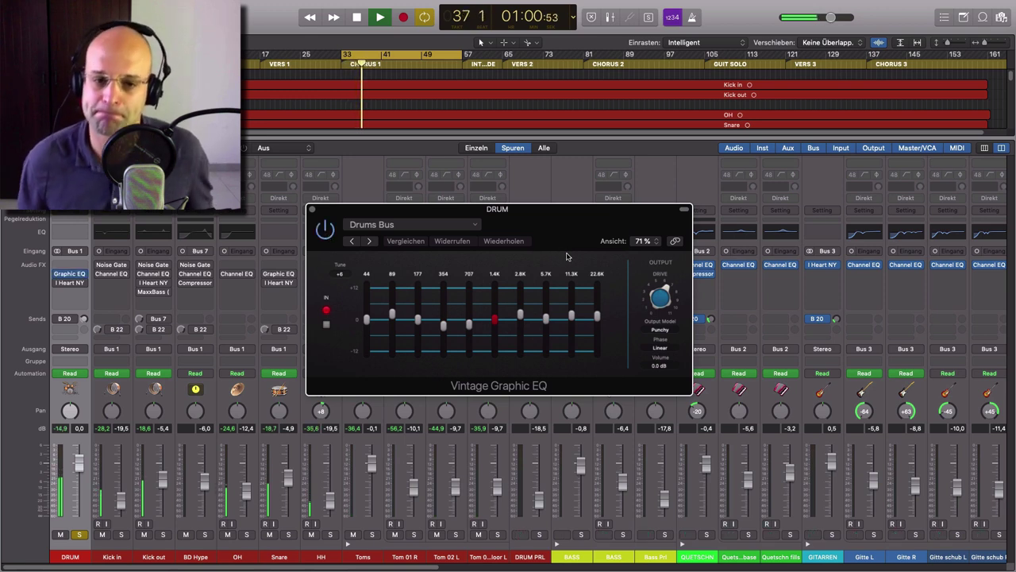
key("space")
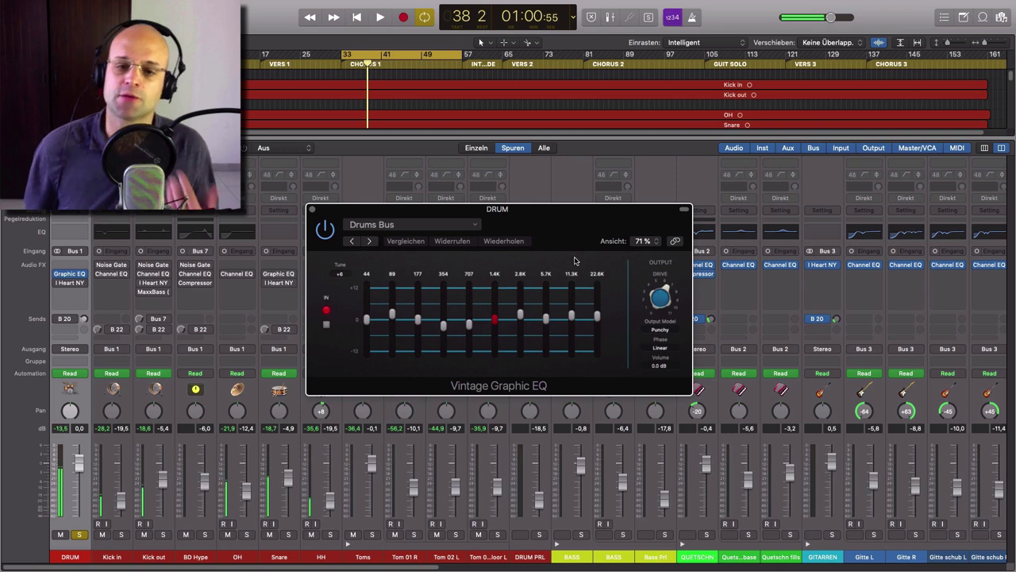
left_click(312, 210)
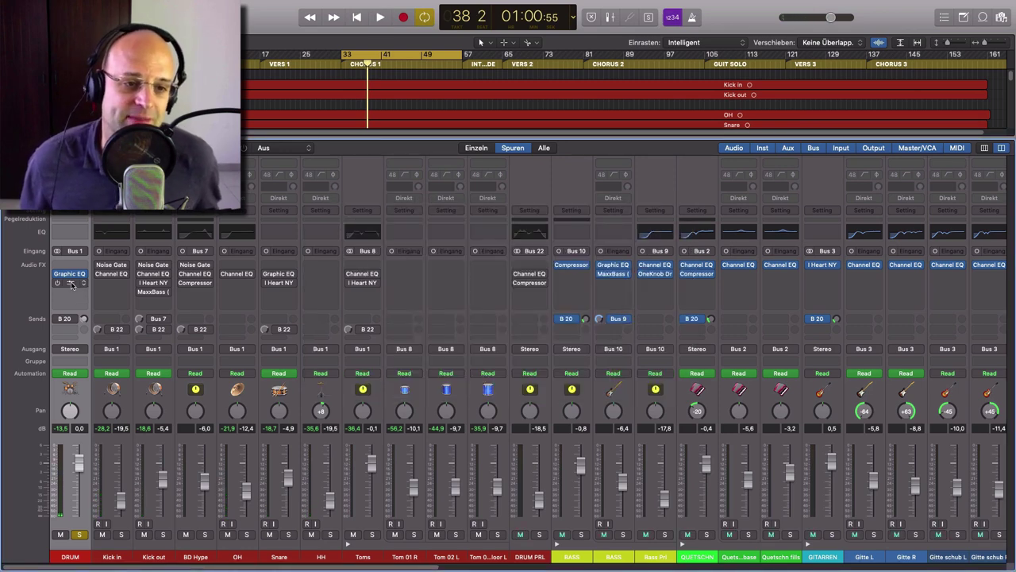
Open the DRUM bus's I Heart NY parallel compressor, switch it on during chorus playback and close it
left_click(72, 286)
left_click_drag(211, 31, 685, 84)
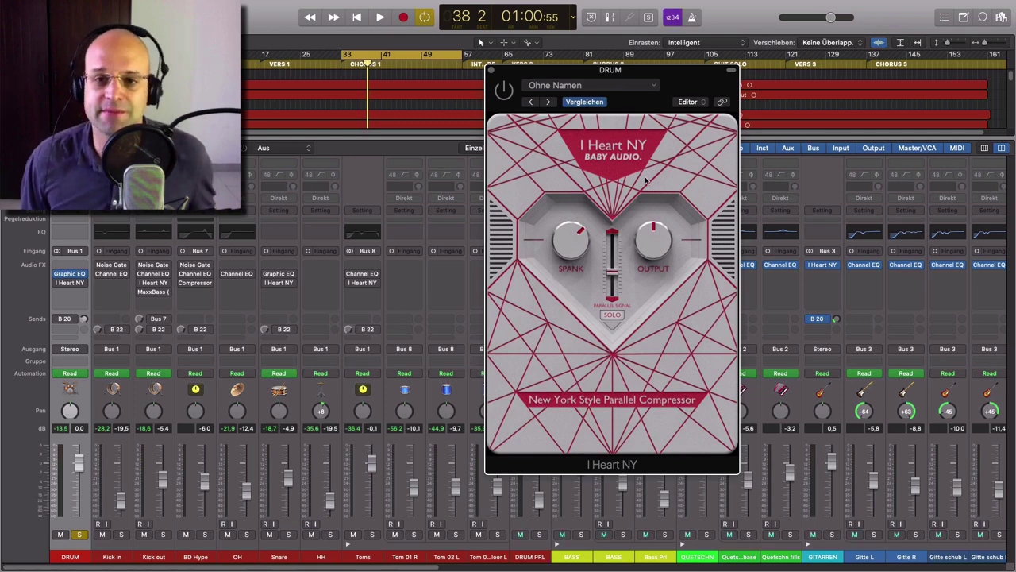
left_click_drag(727, 78, 618, 103)
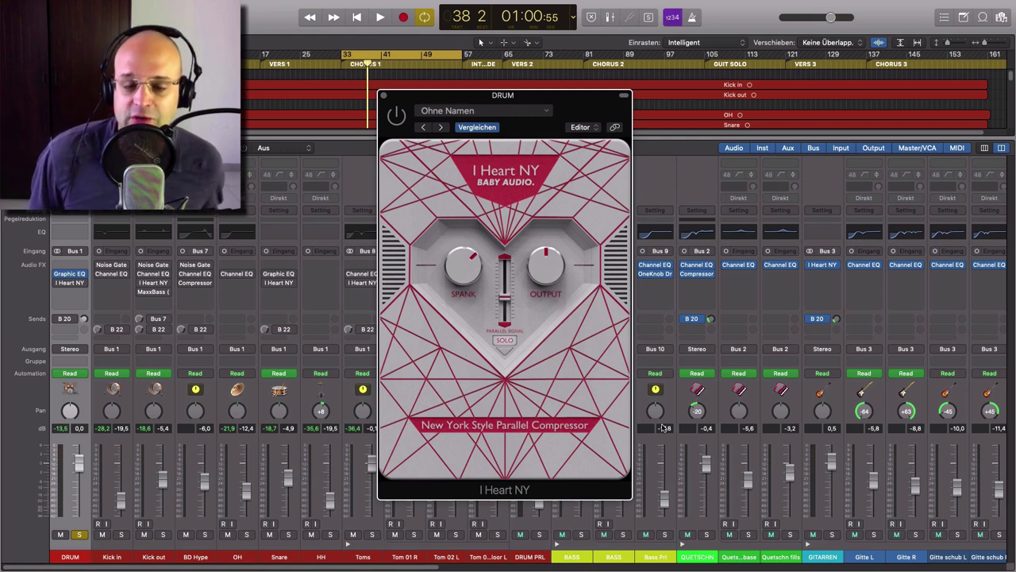
key("space")
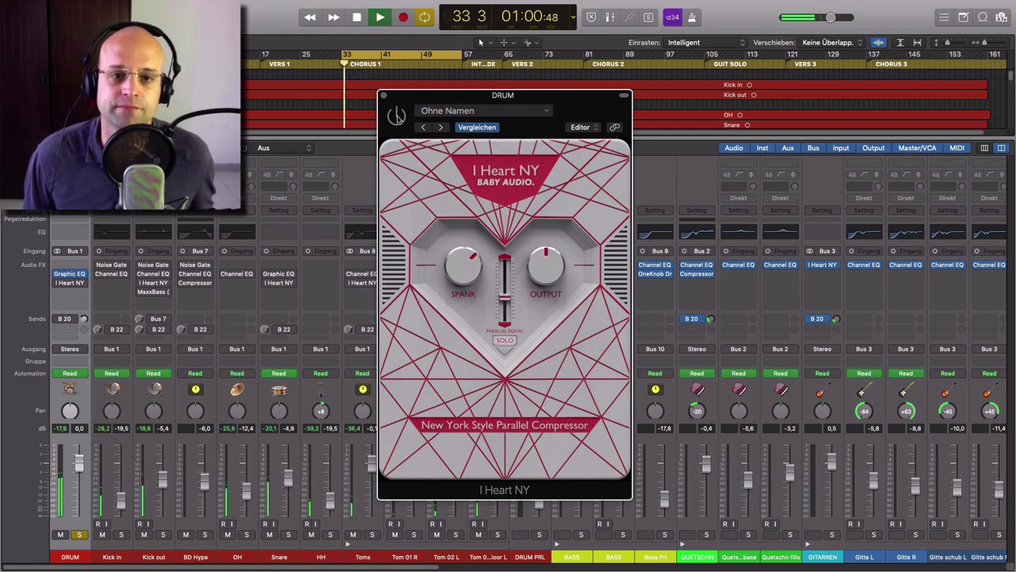
left_click(397, 117)
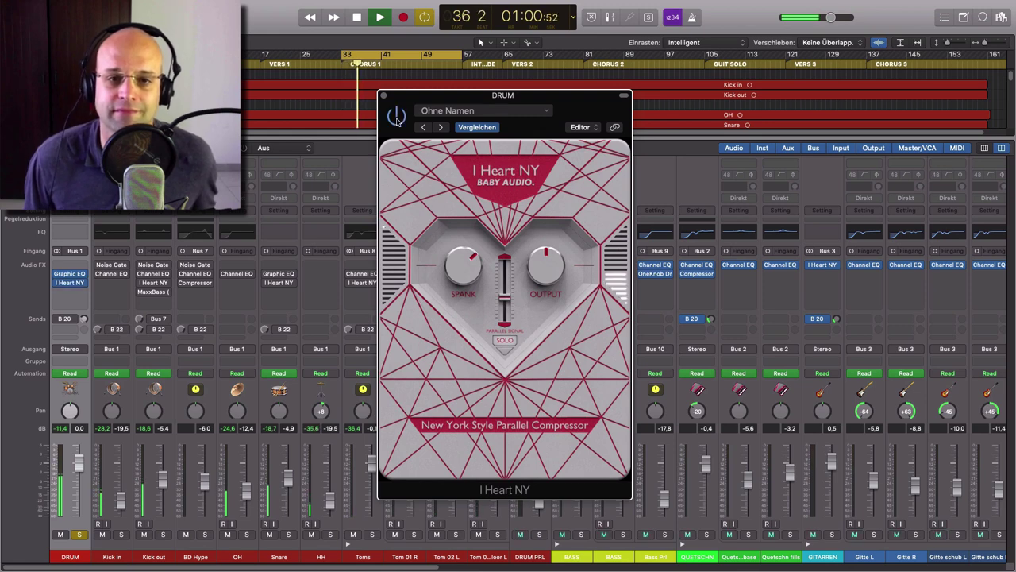
key("space")
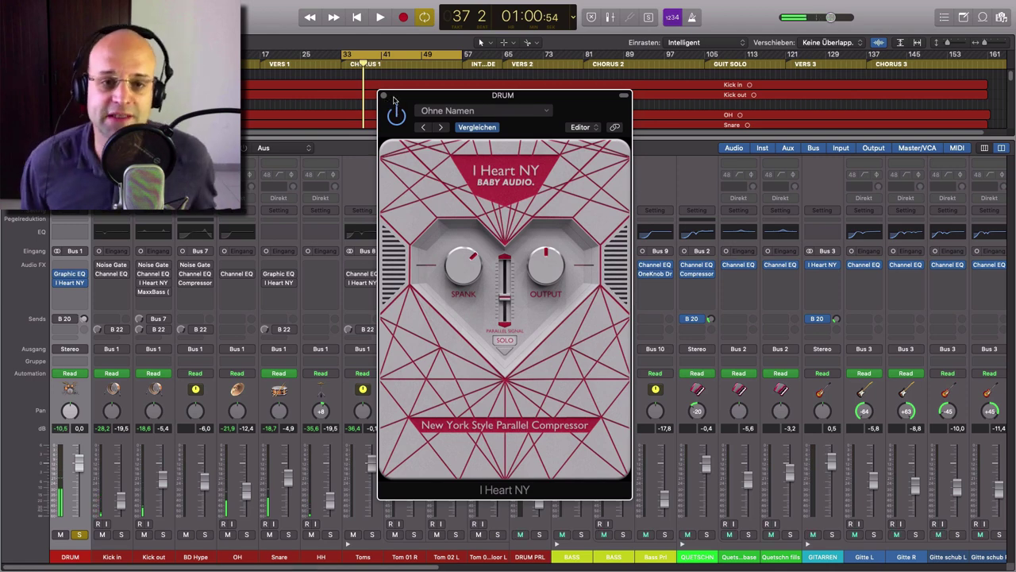
left_click(385, 96)
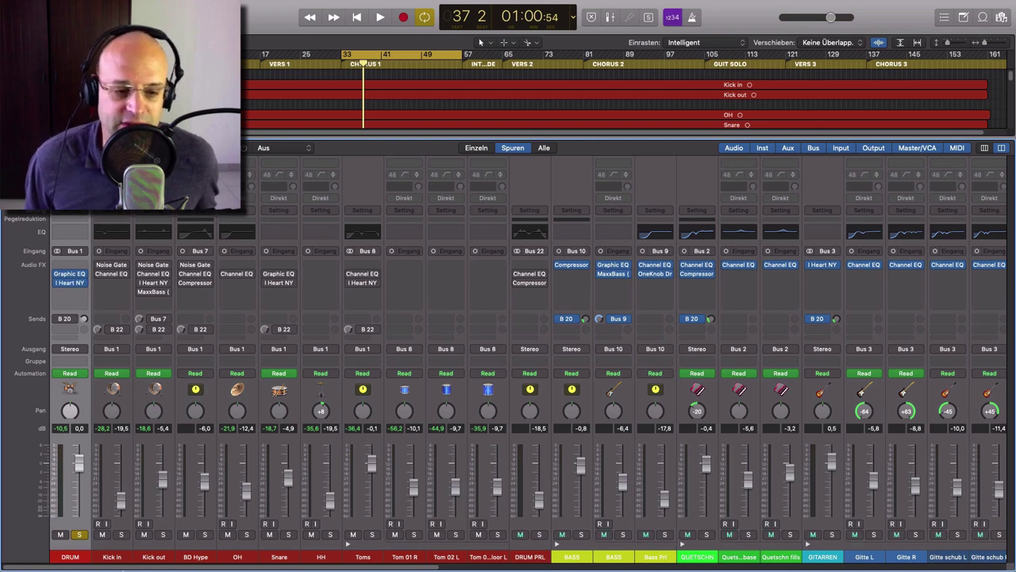
Switch the solo from the DRUM bus to the Kick out channel and raise the Kick out fader to -0.7 dB
left_click(82, 536)
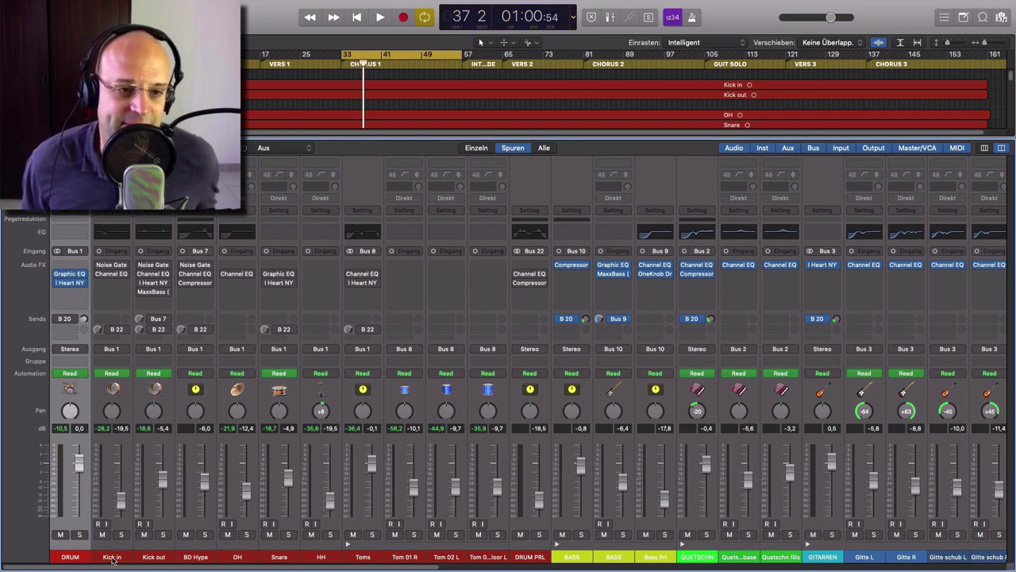
left_click(112, 557)
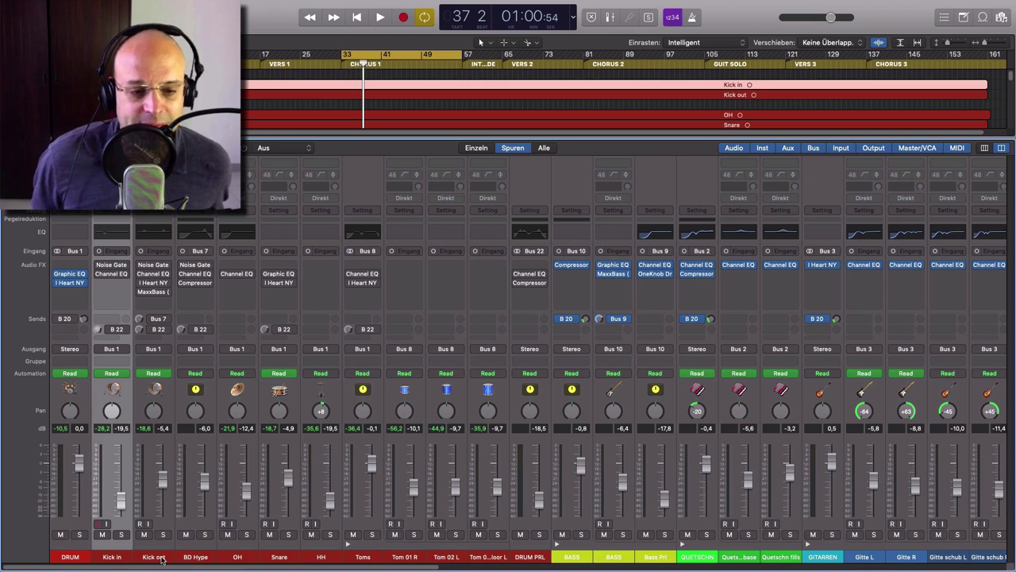
left_click(155, 558)
left_click(163, 535)
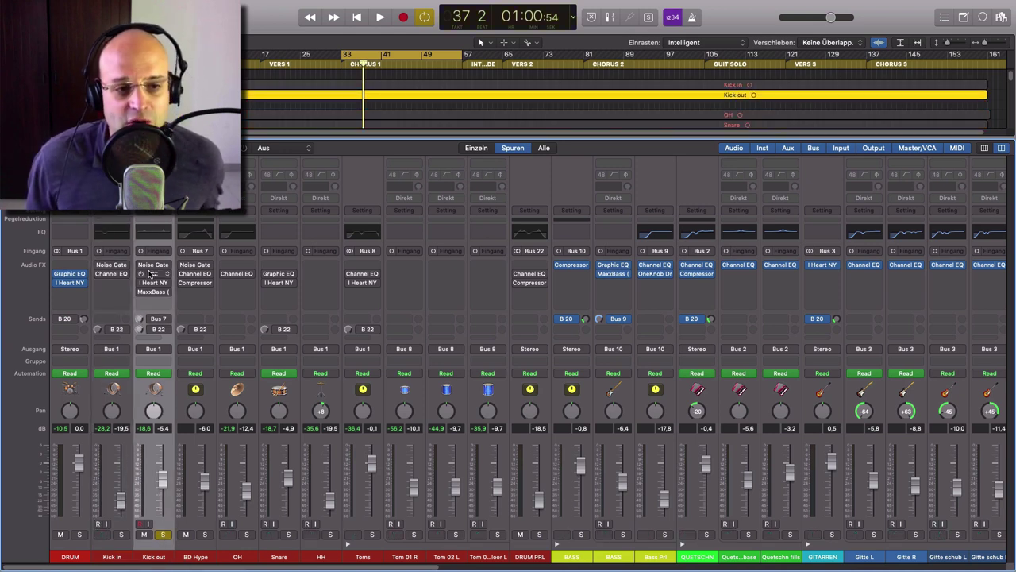
mouse_move(154, 268)
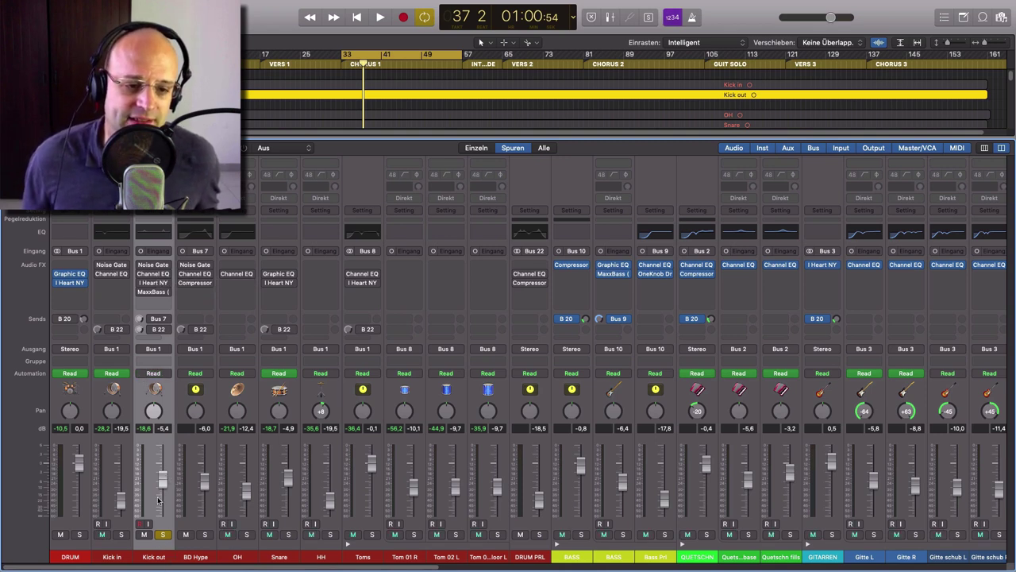
left_click_drag(162, 480, 162, 462)
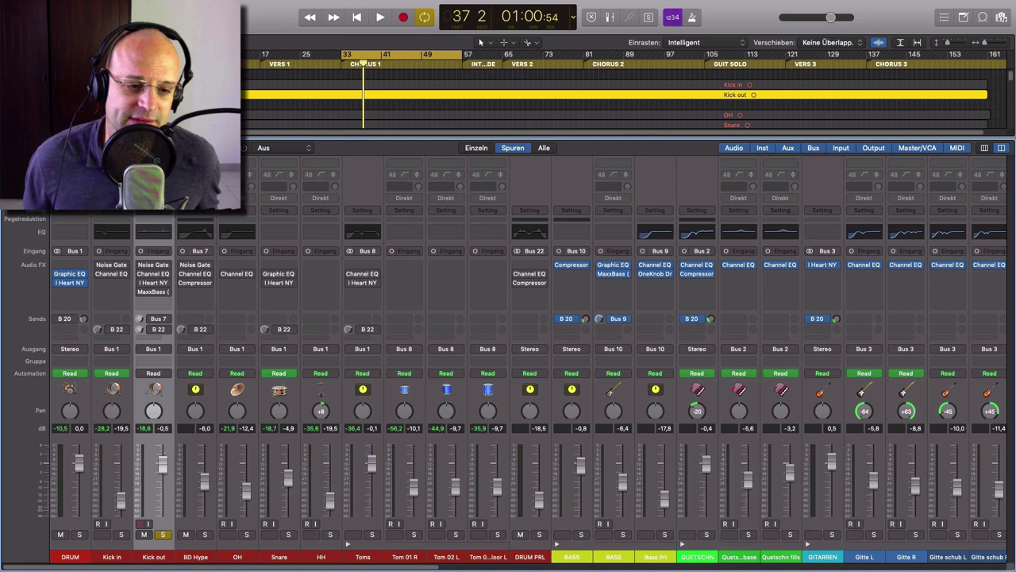
Open Kick out's Noise Gate in an unobstructed spot, switch it on during chorus playback, then stop and close it
left_click(155, 266)
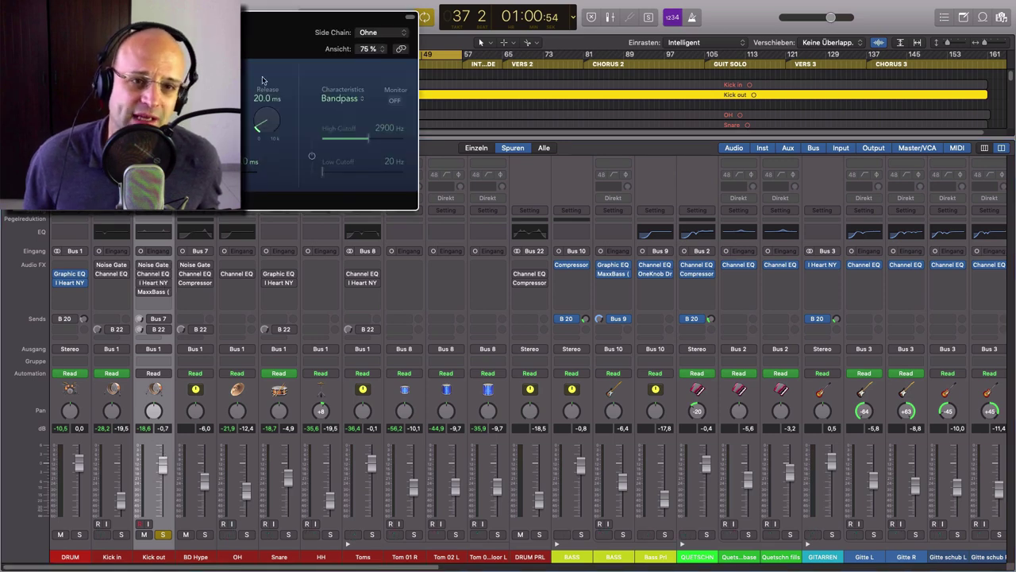
left_click_drag(261, 39, 691, 185)
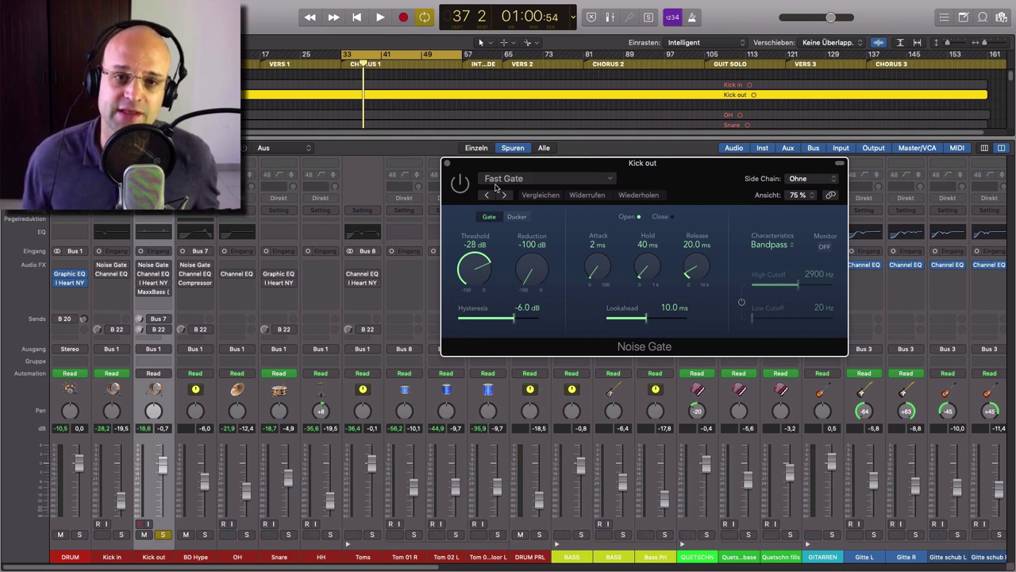
key("space")
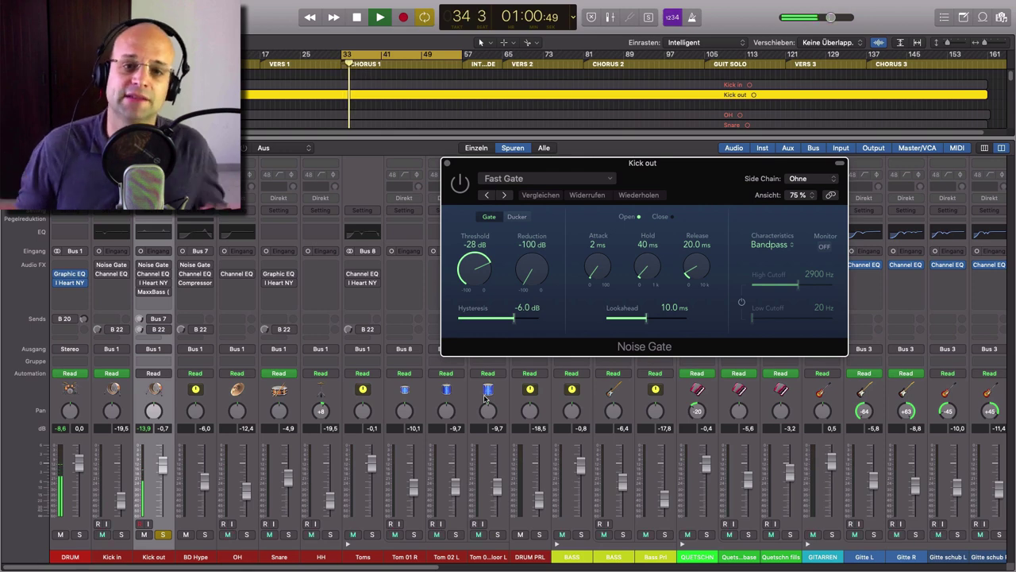
left_click(456, 389)
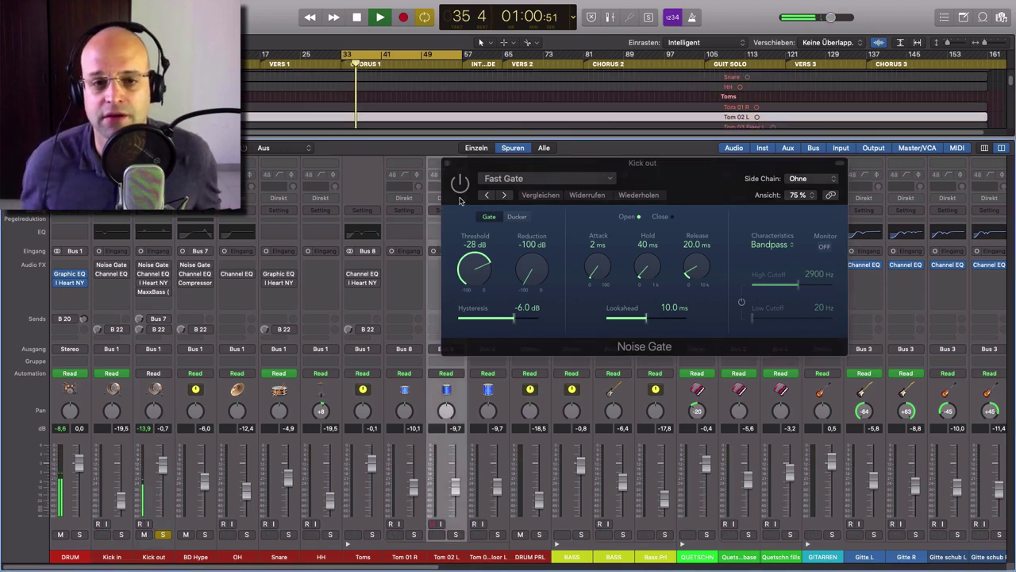
left_click(462, 190)
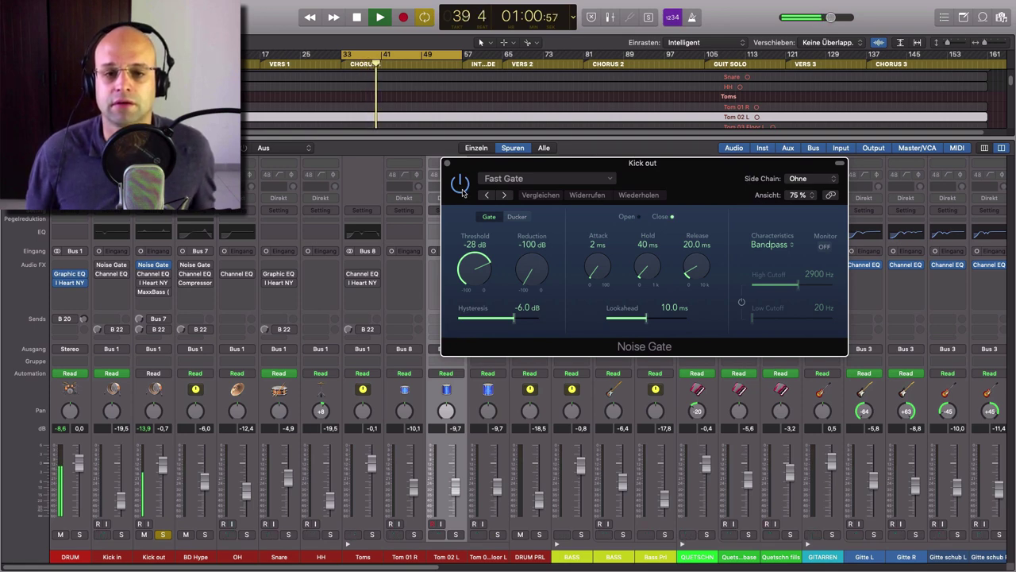
key("space")
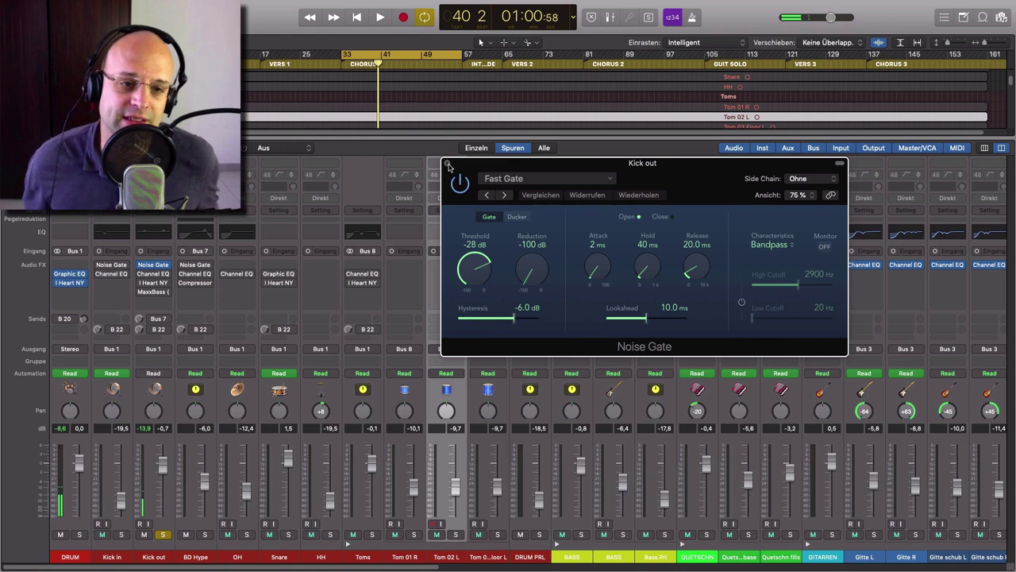
left_click(447, 163)
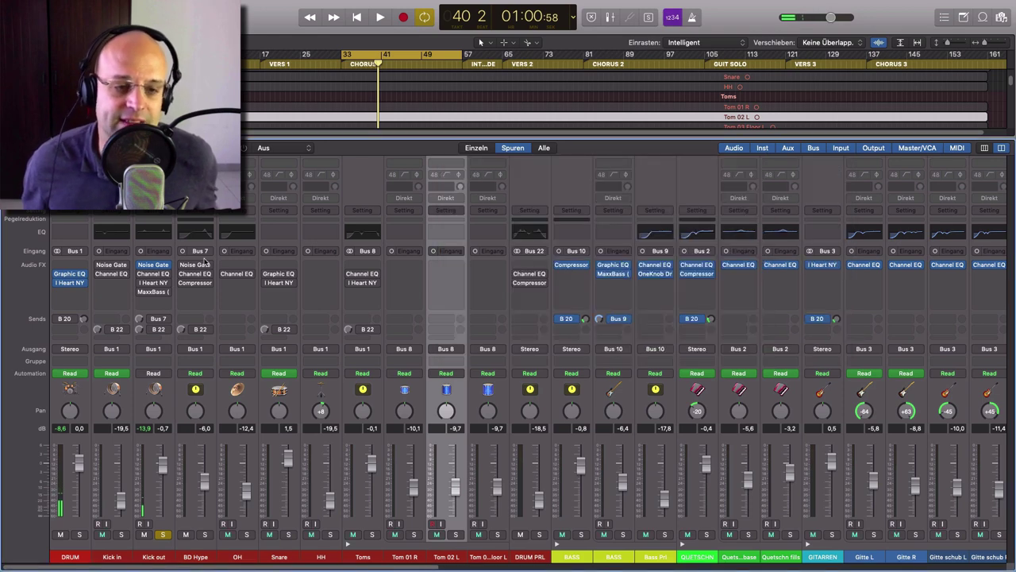
Switch on the Noise Gates on Kick in and BD Hype and Kick out's Channel EQ, and view Kick out's I Heart NY compressor
left_click(100, 265)
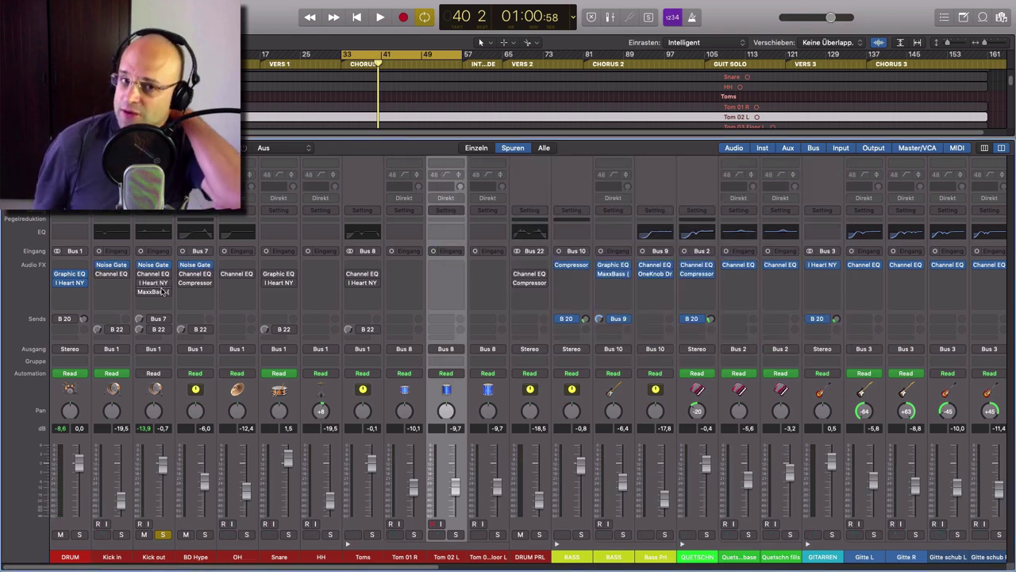
mouse_move(166, 293)
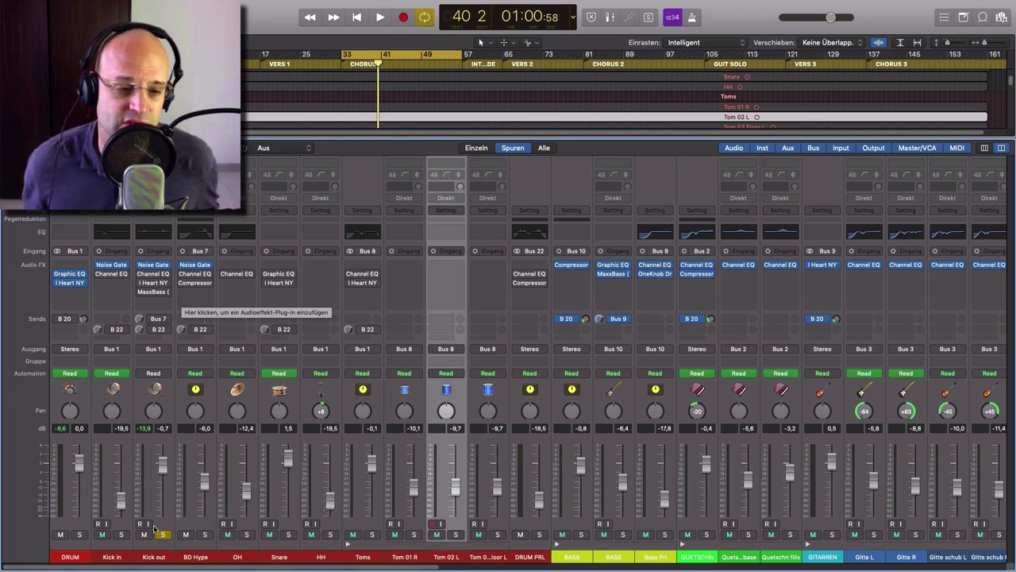
left_click(140, 274)
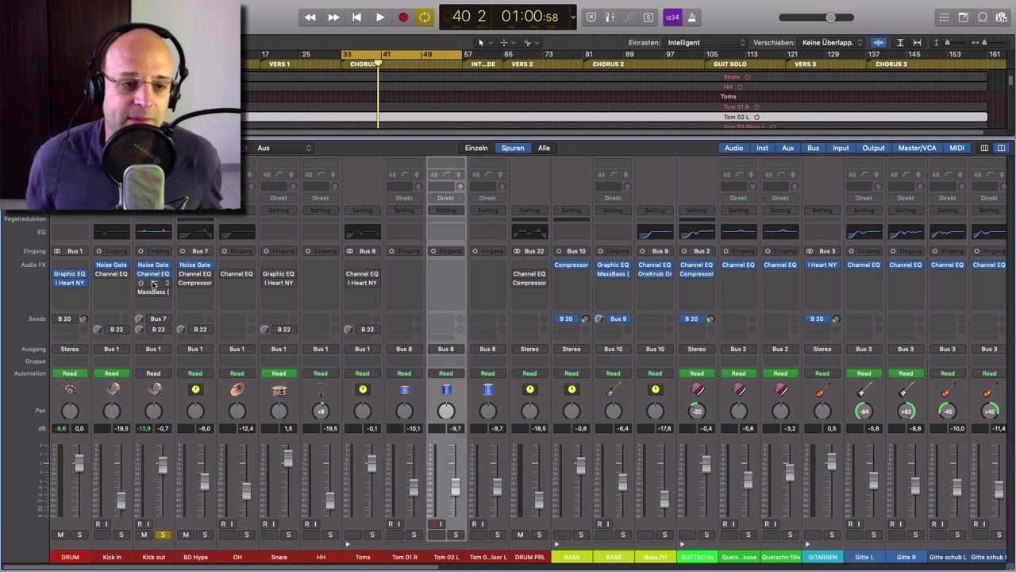
left_click(153, 283)
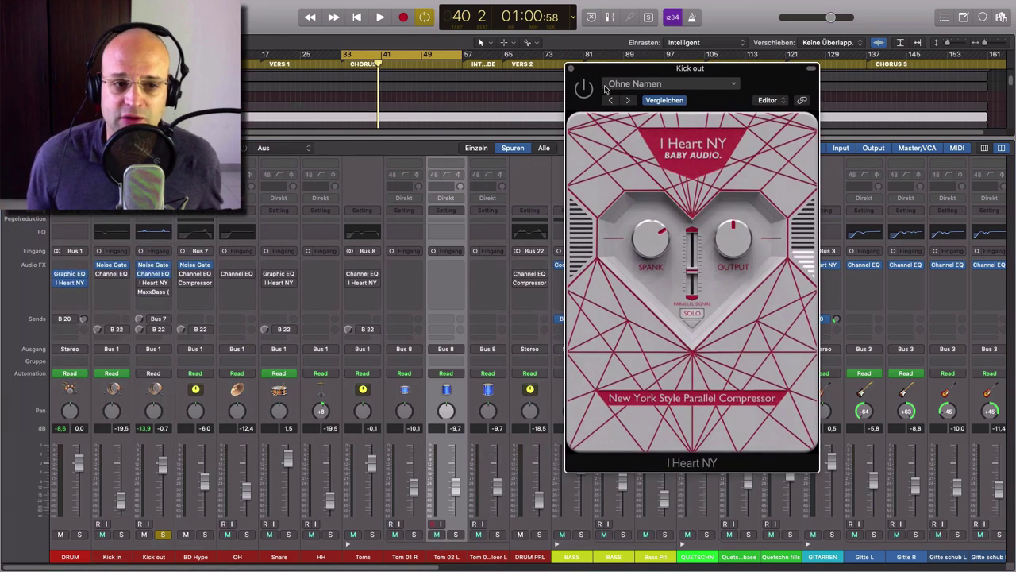
left_click(570, 69)
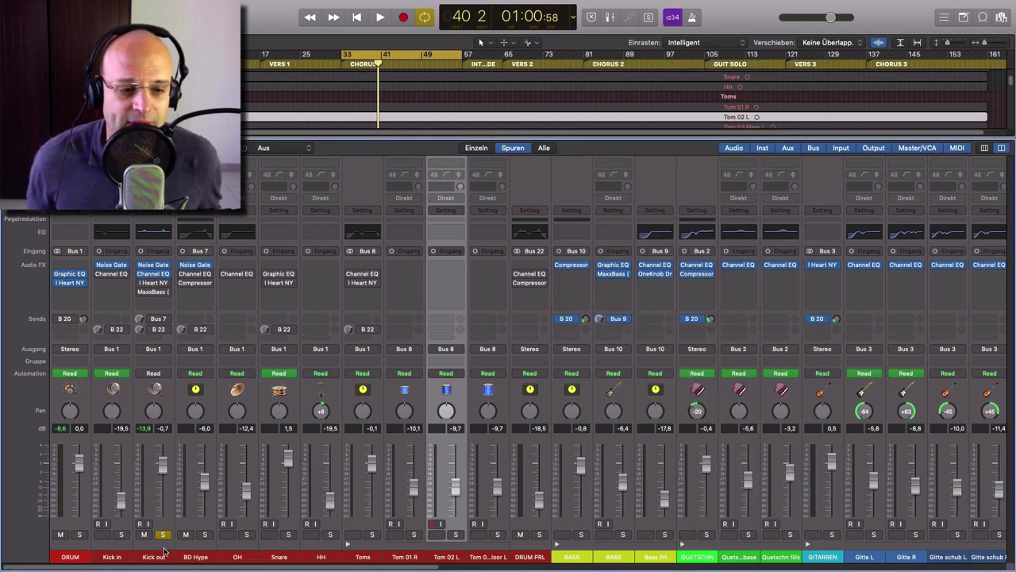
Unsolo Kick out and activate its Bus 7 send, which feeds the BD Hype channel
left_click(163, 536)
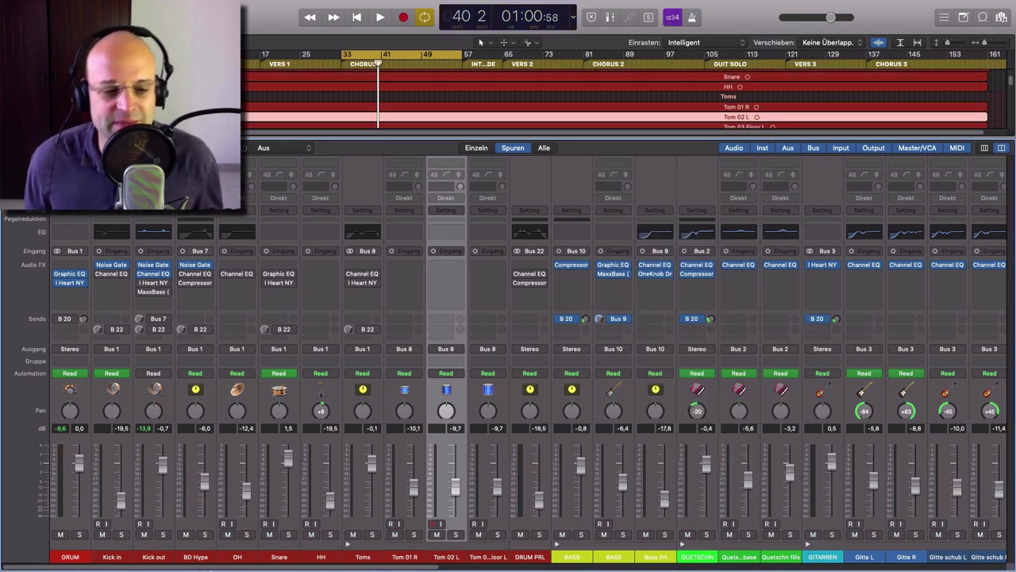
left_click(197, 557)
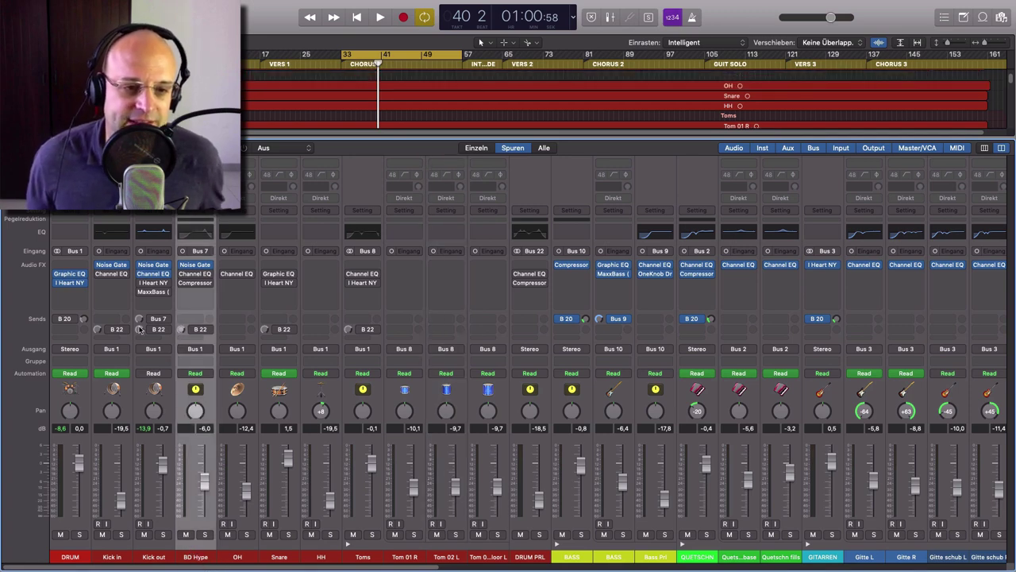
left_click_drag(151, 320, 148, 528)
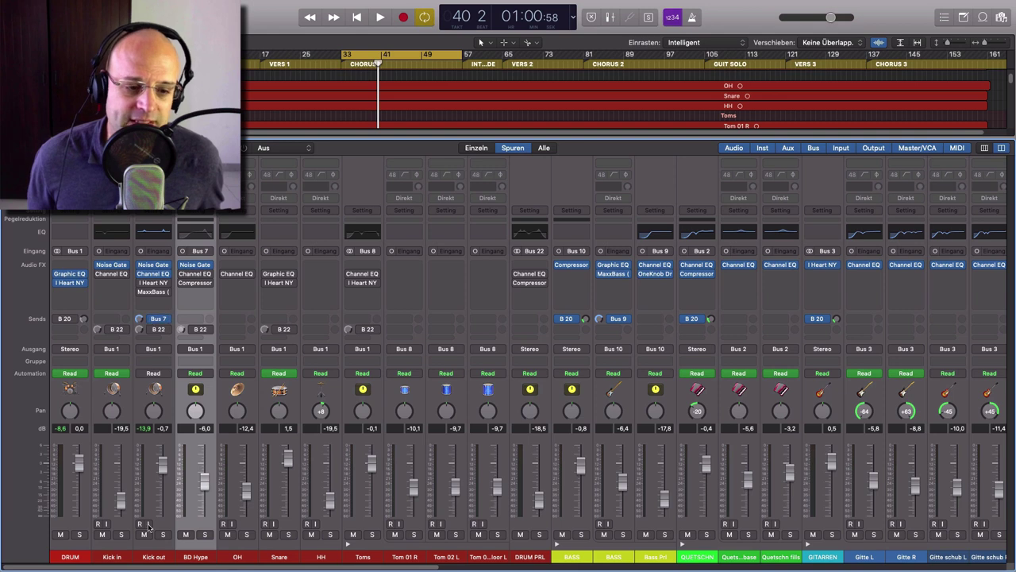
left_click(154, 558)
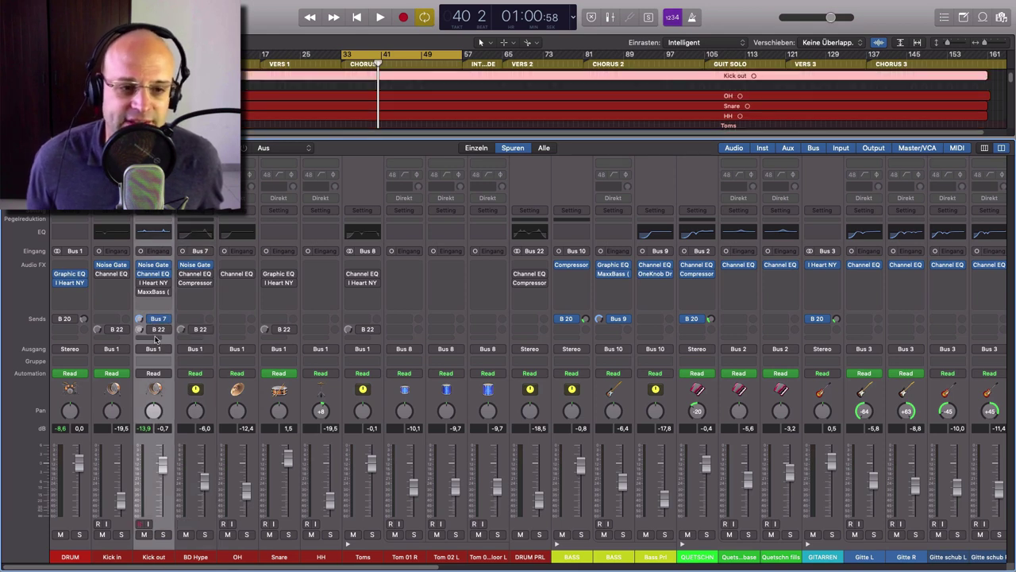
left_click(198, 558)
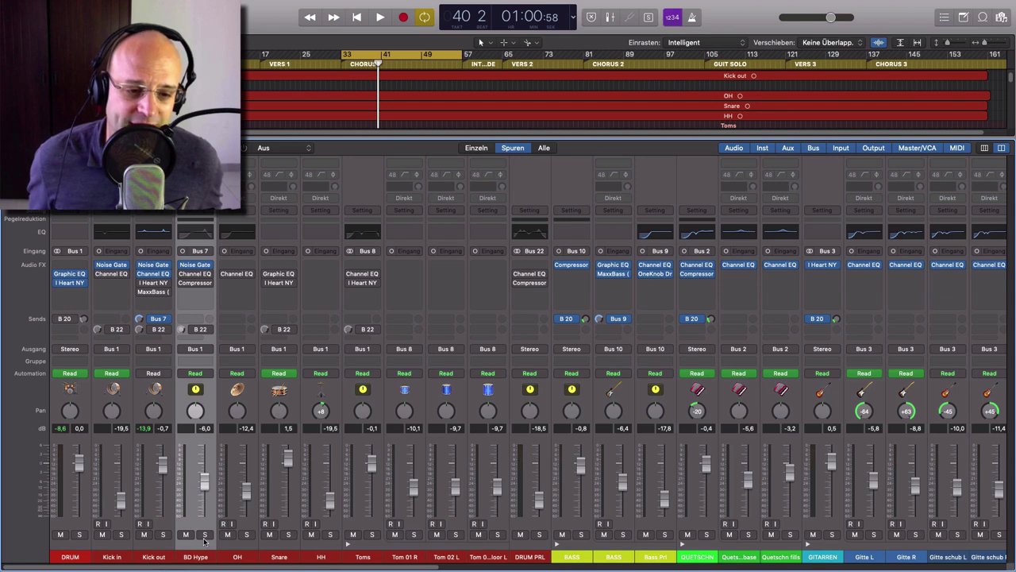
Solo BD Hype with its fader at 0.1 dB and switch on its Channel EQ and Compressor while auditioning the chorus
left_click(204, 535)
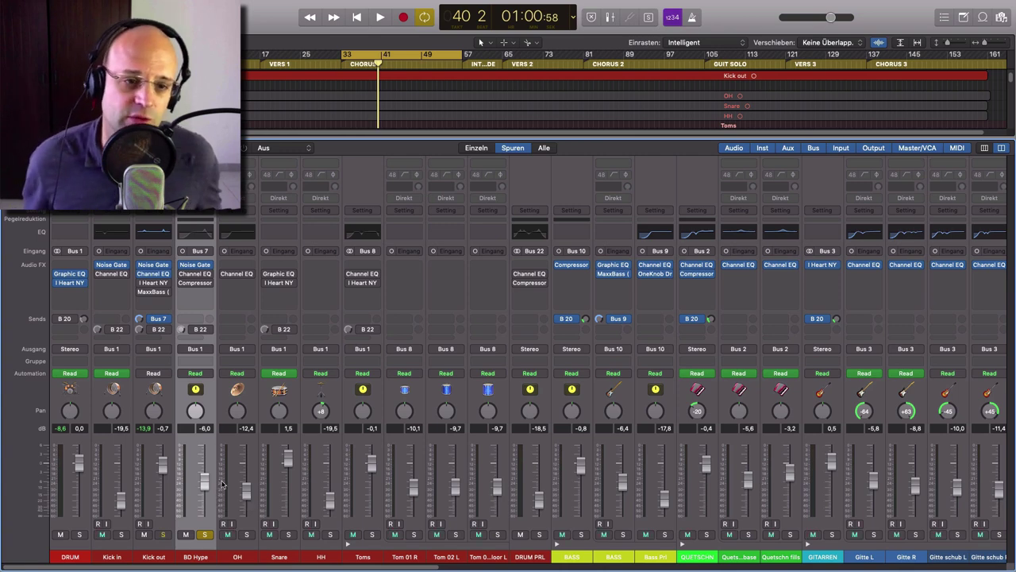
key("space")
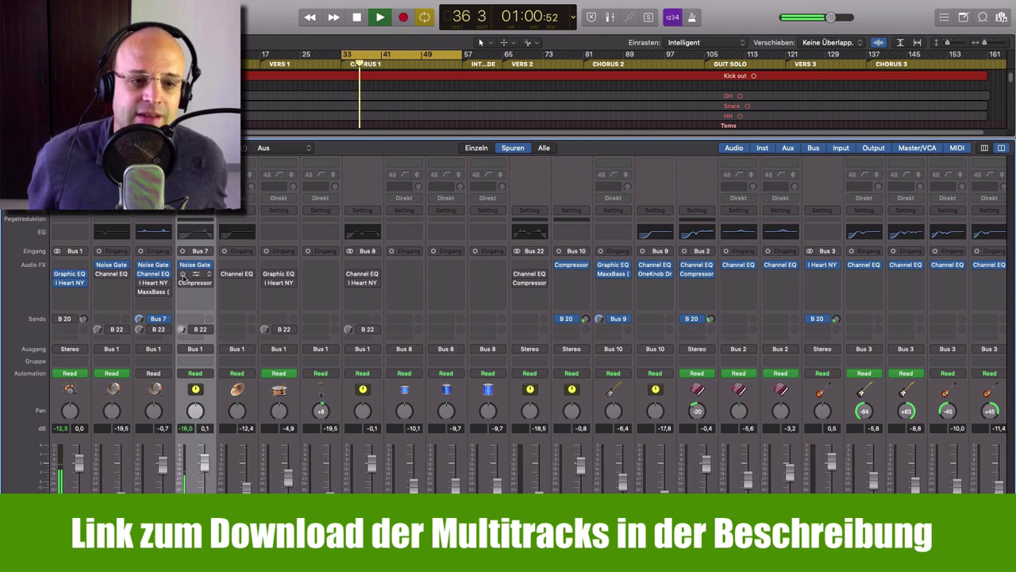
left_click(184, 274)
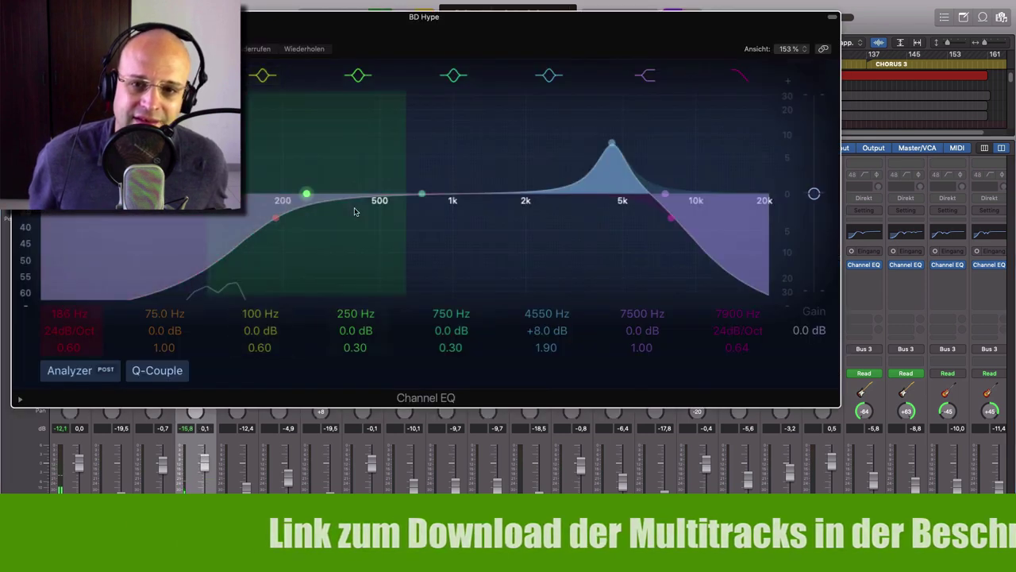
left_click_drag(260, 38, 476, 117)
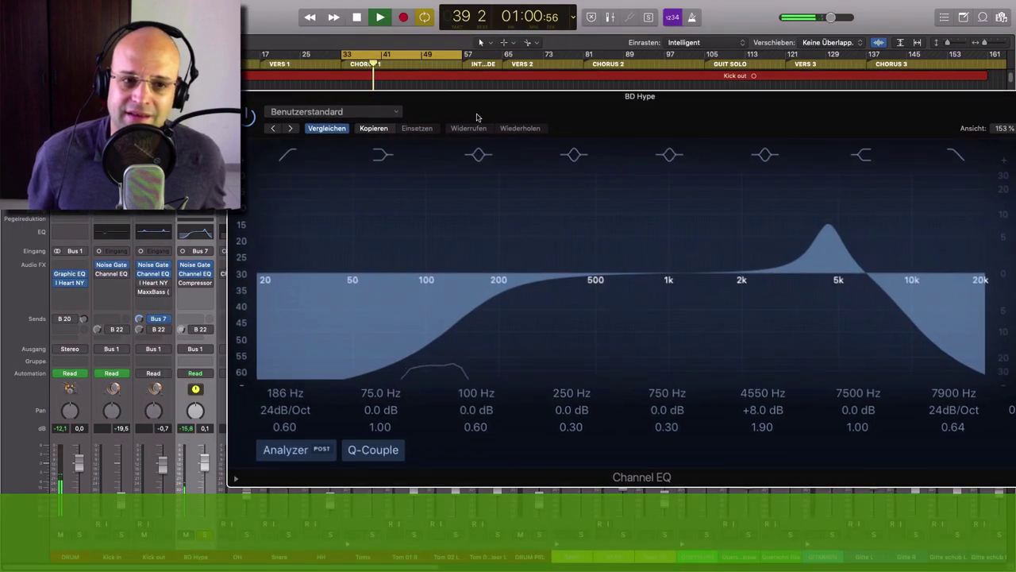
key("space")
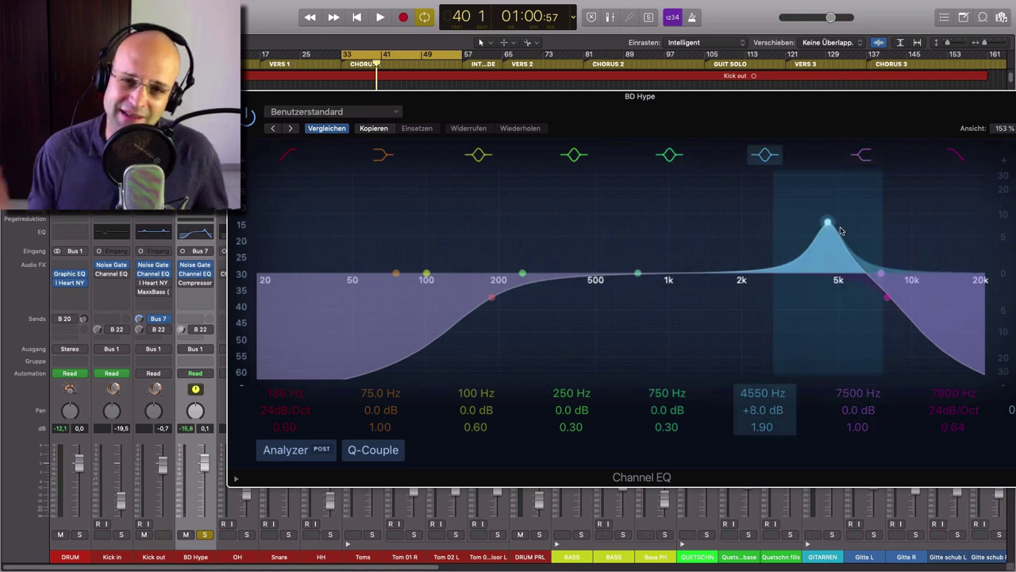
left_click(236, 97)
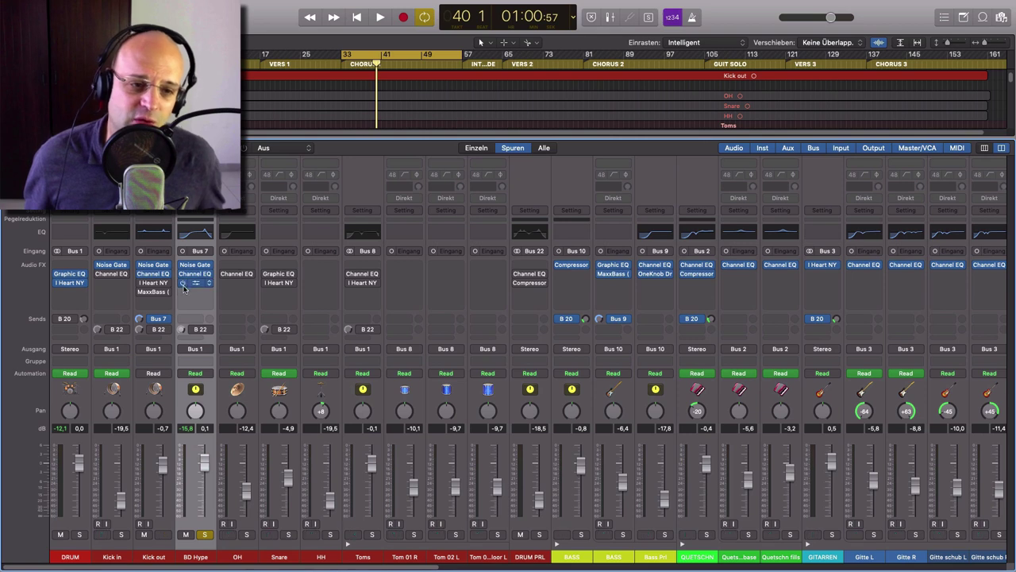
Solo Kick out with I Heart NY and MaxxBass on, and compare it without and with BD Hype soloed during chorus playback
left_click(162, 534)
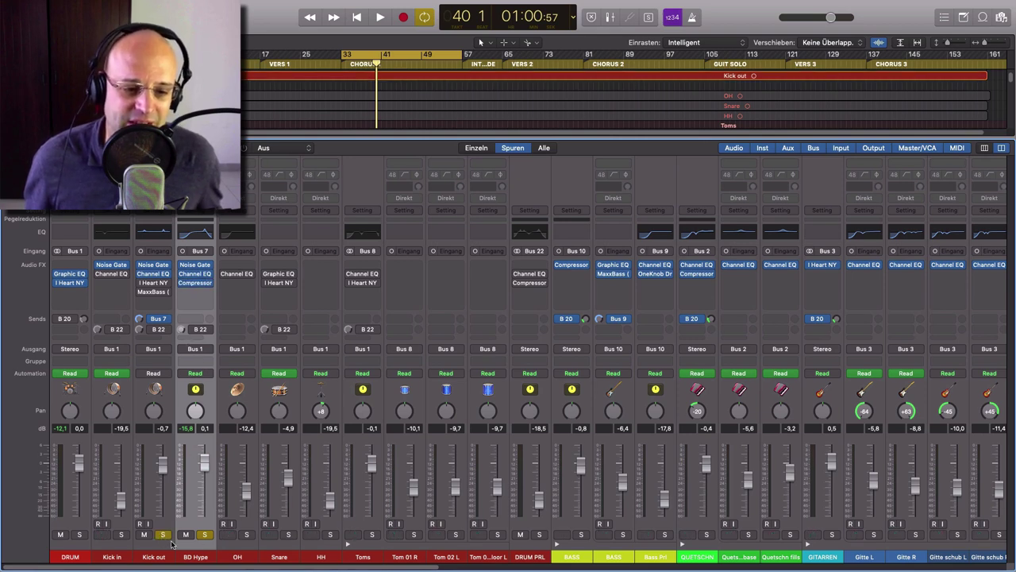
left_click(205, 535)
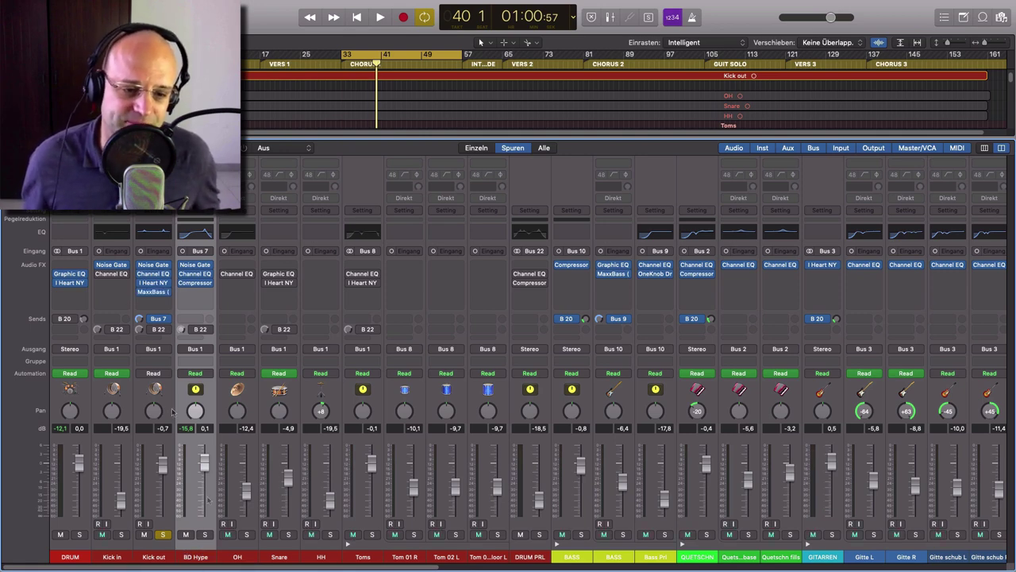
key("space")
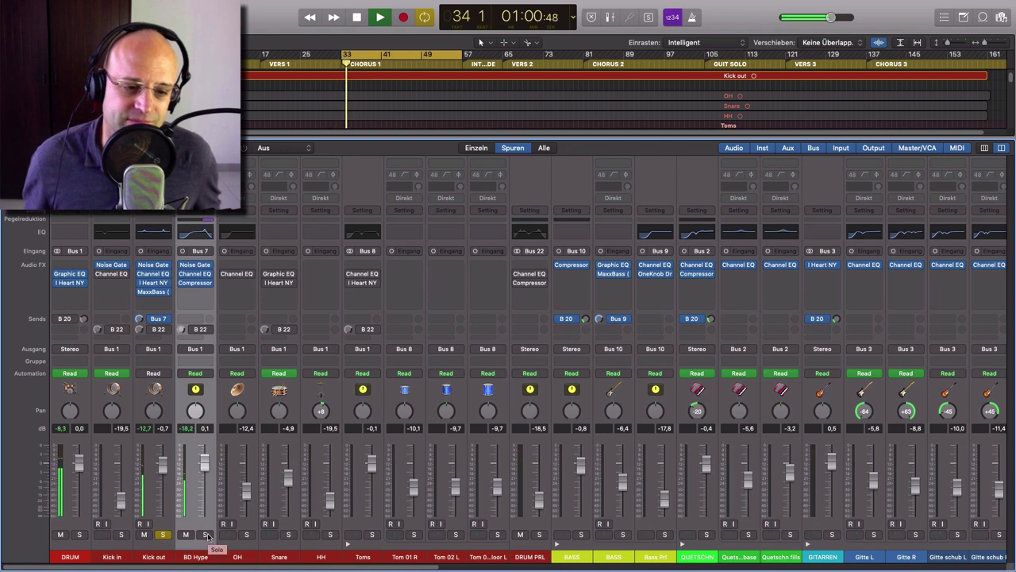
left_click(205, 535)
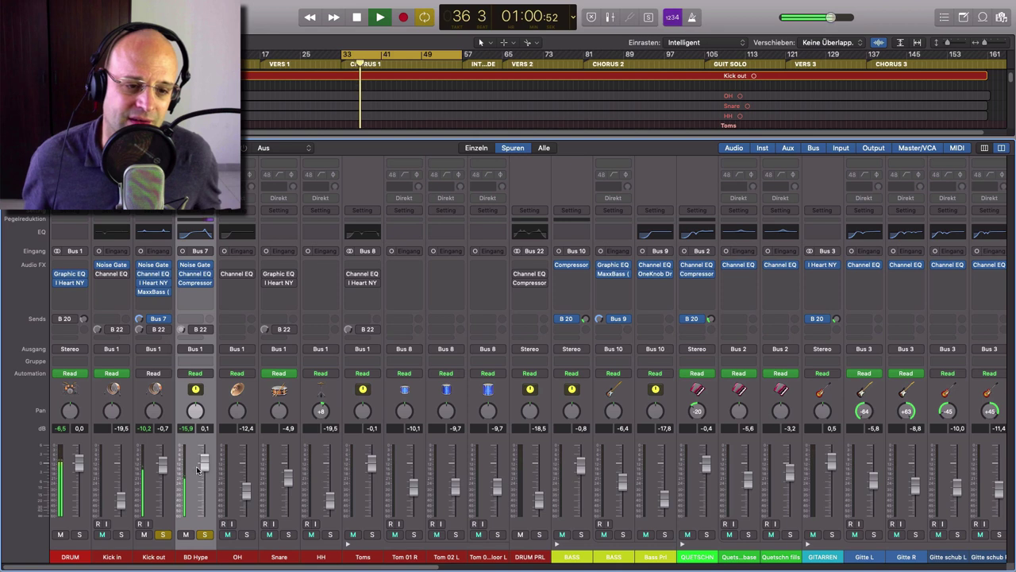
Pull the BD Hype fader fully down, bring it back up to -3.2 dB, then stop playback and unsolo both kick channels
left_click_drag(200, 468, 204, 514)
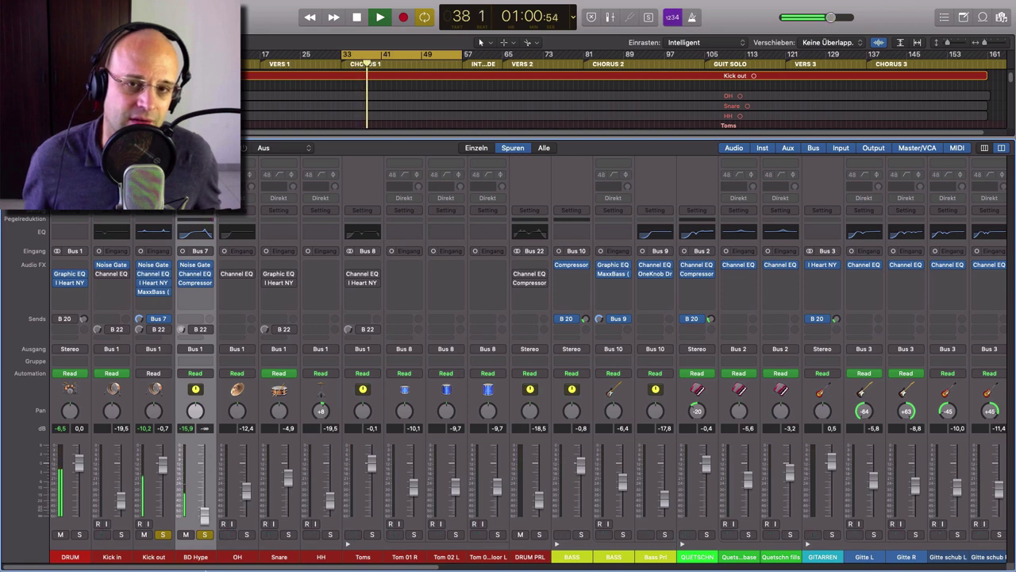
left_click_drag(204, 516, 198, 482)
key("space")
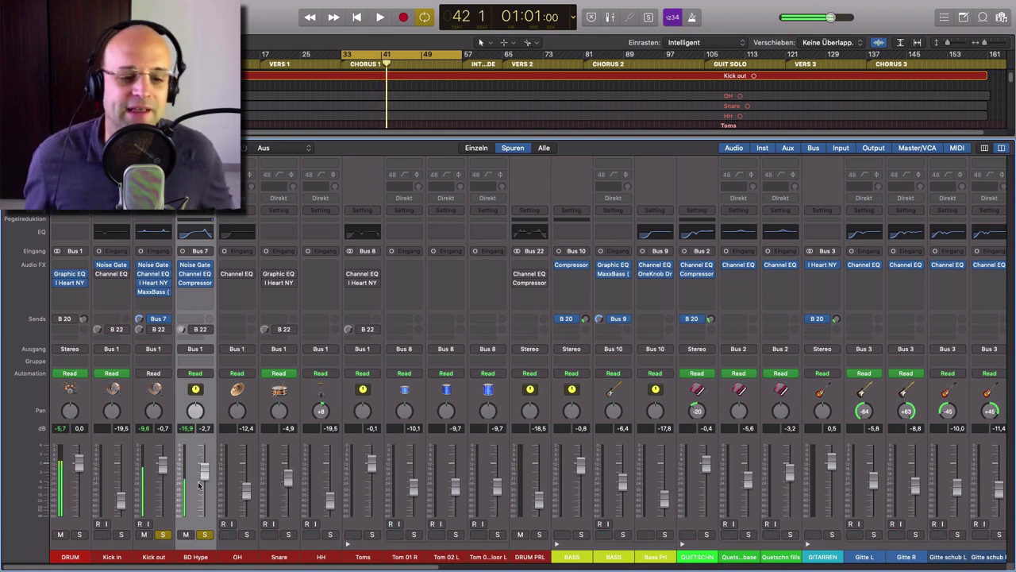
left_click(206, 536)
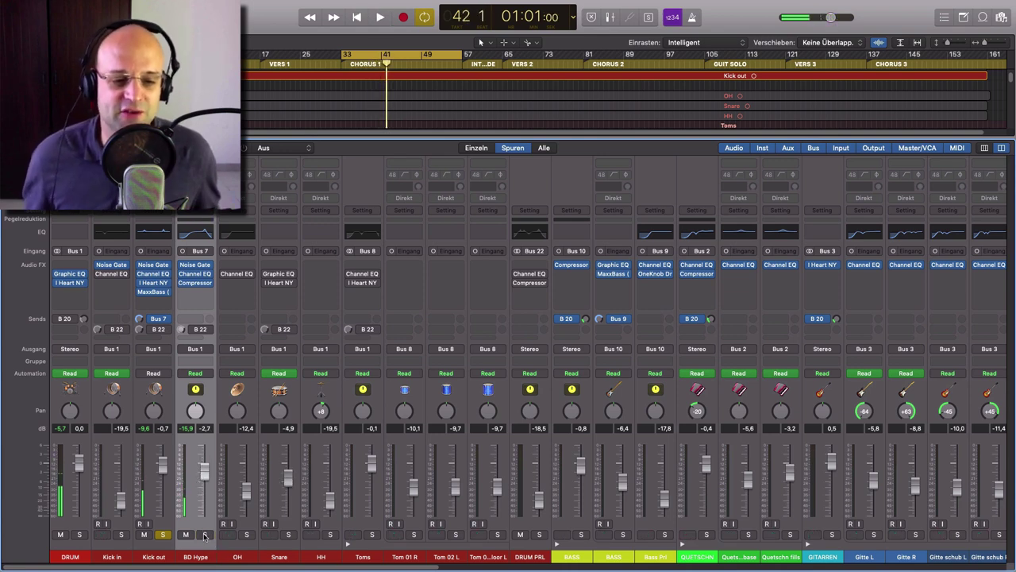
left_click(164, 536)
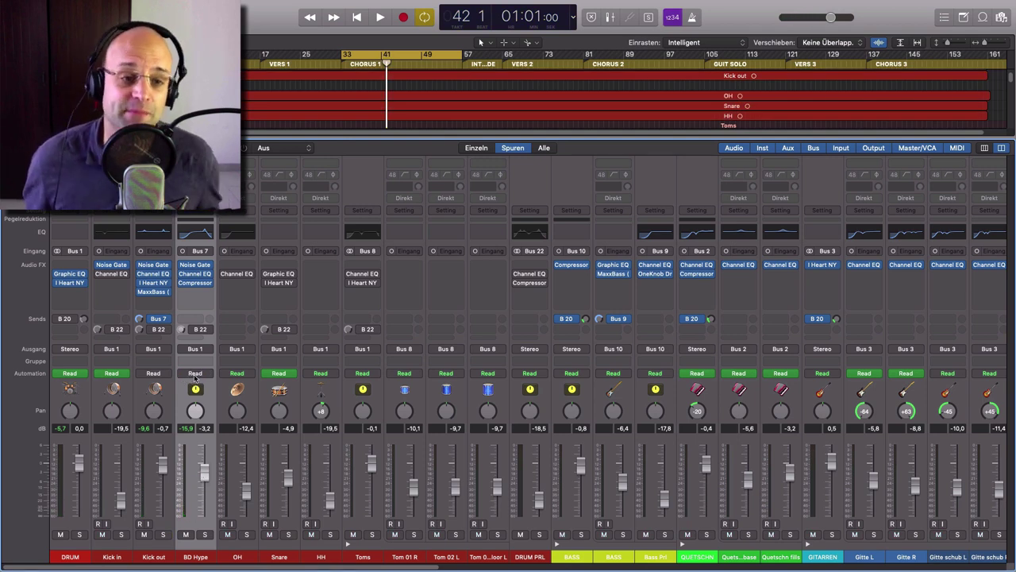
Open Kick out's MaxxBass plug-in in an unobstructed spot and bypass it
left_click(154, 559)
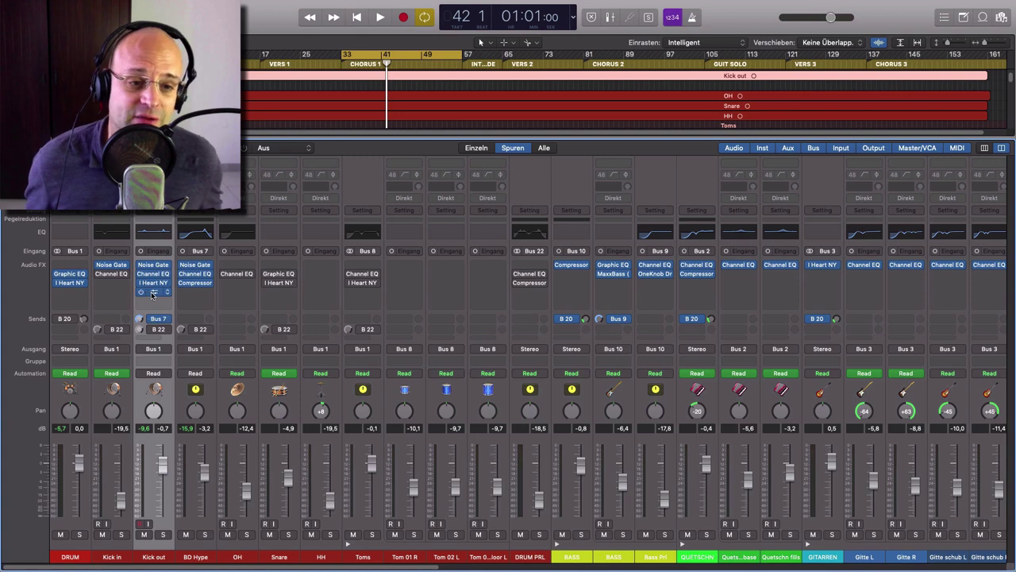
left_click(153, 291)
left_click_drag(228, 49, 705, 242)
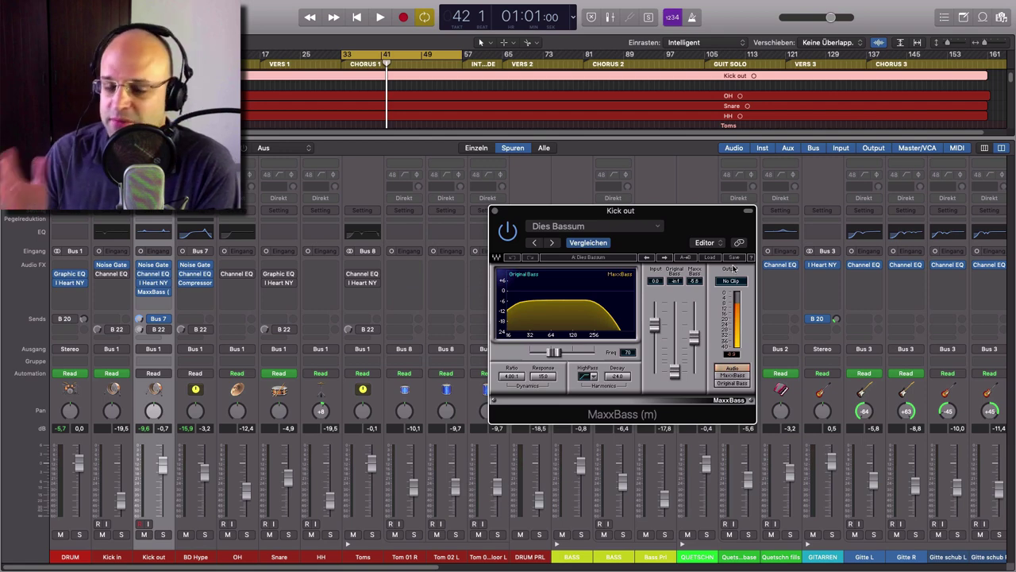
left_click(141, 292)
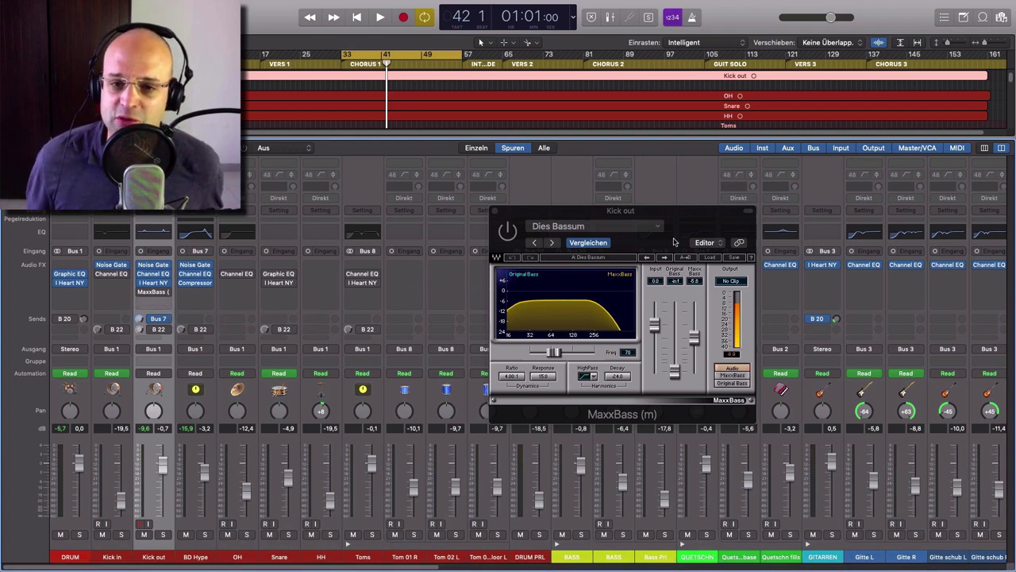
left_click_drag(674, 242, 605, 196)
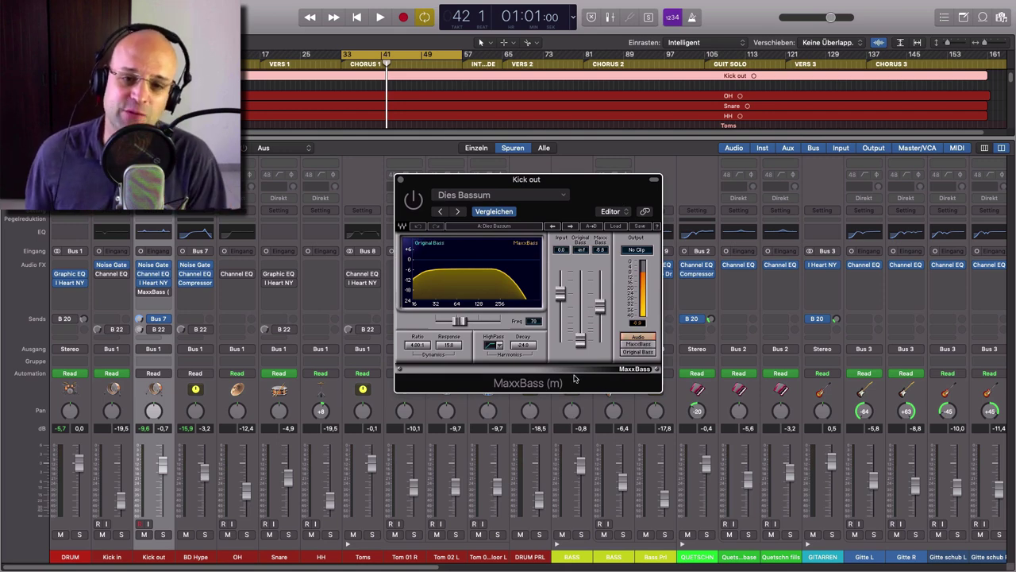
Solo Kick out, audition the chorus while switching MaxxBass back on, then stop playback, close the plug-in and remove the solo
left_click(163, 538)
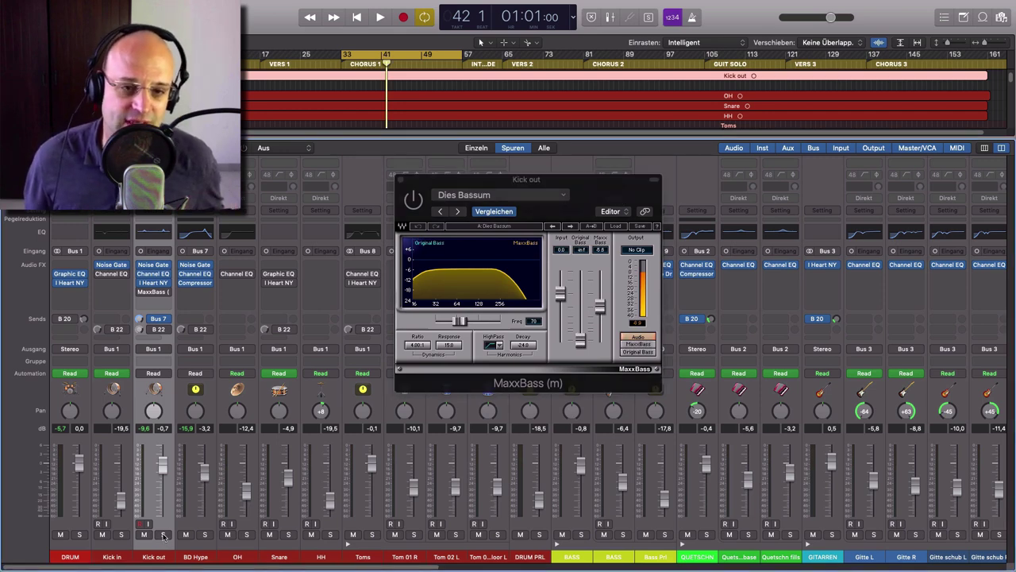
left_click(163, 536)
key("space")
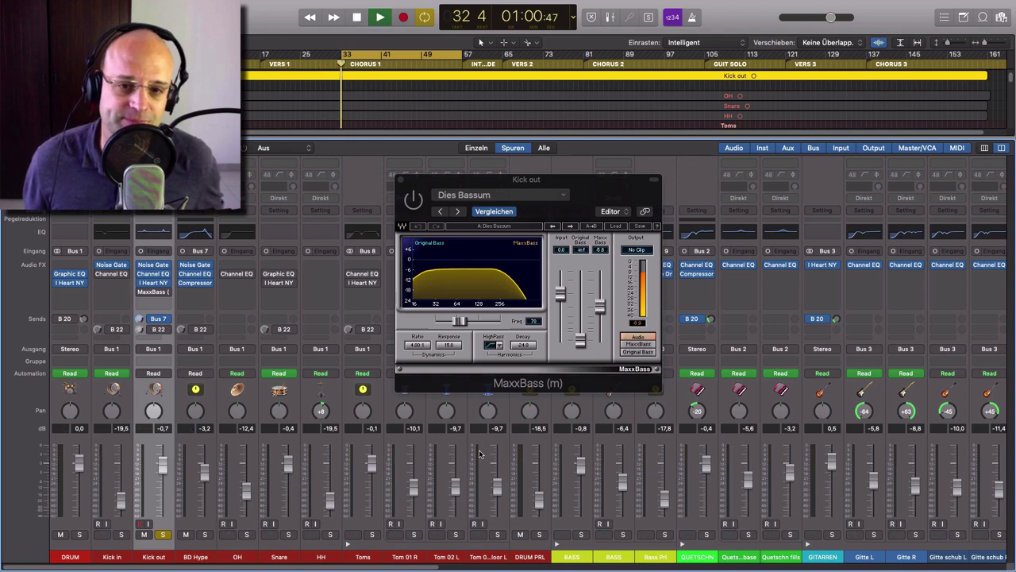
left_click(413, 201)
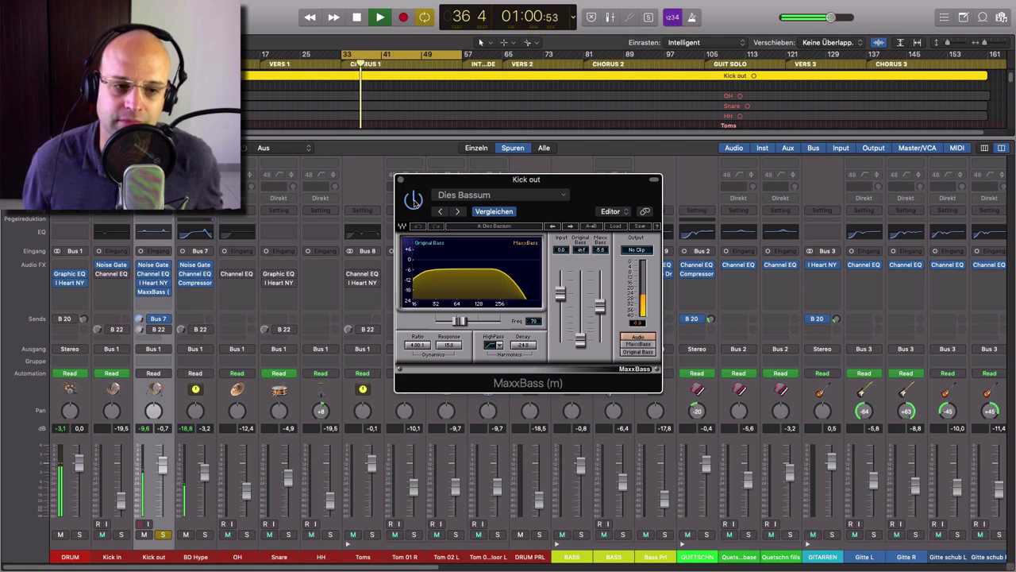
key("space")
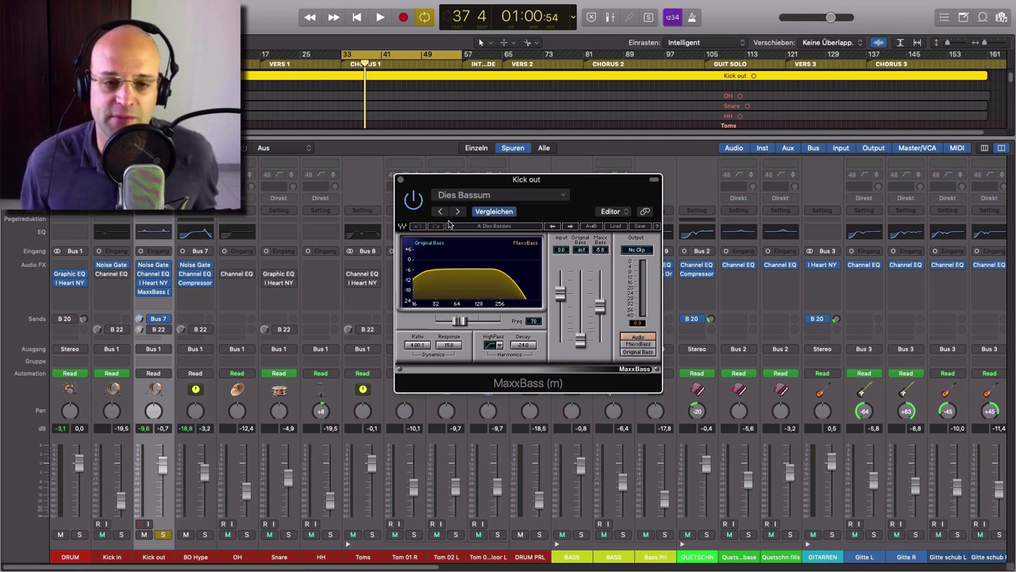
left_click(402, 181)
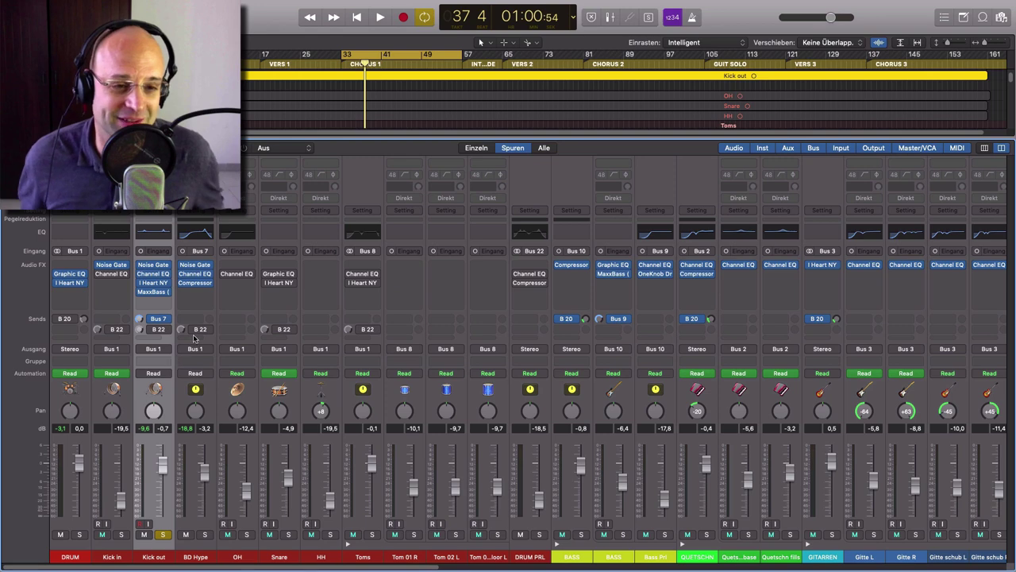
left_click(162, 534)
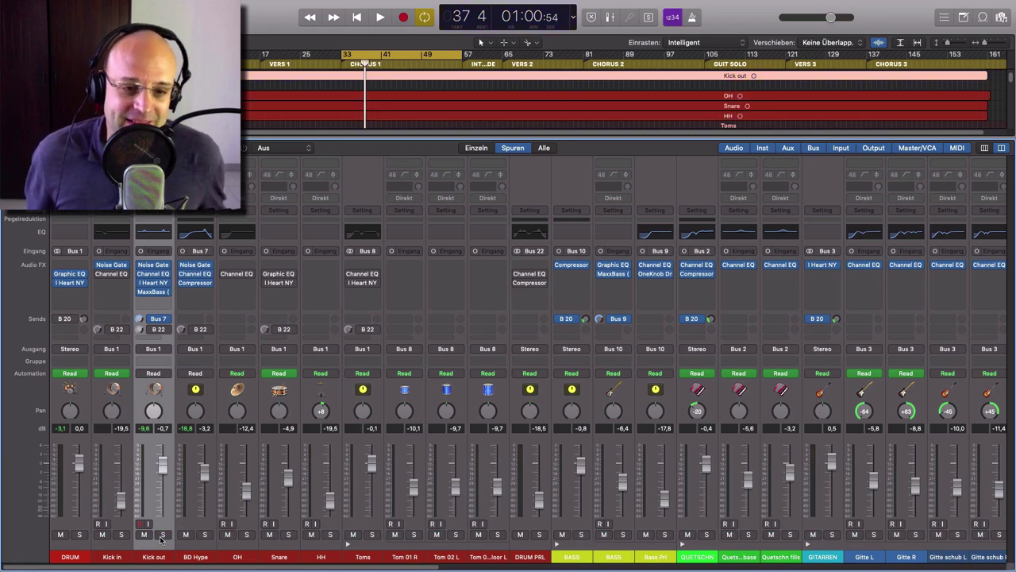
Open the Snare's Vintage Graphic EQ in an unobstructed spot and switch it on while auditioning the soloed snare in the chorus
left_click(278, 558)
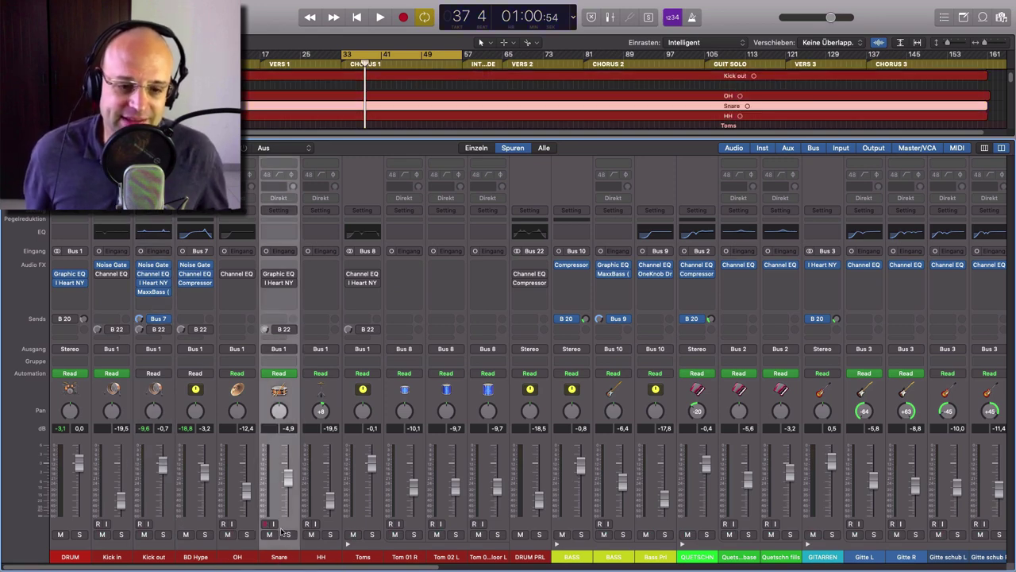
left_click(278, 273)
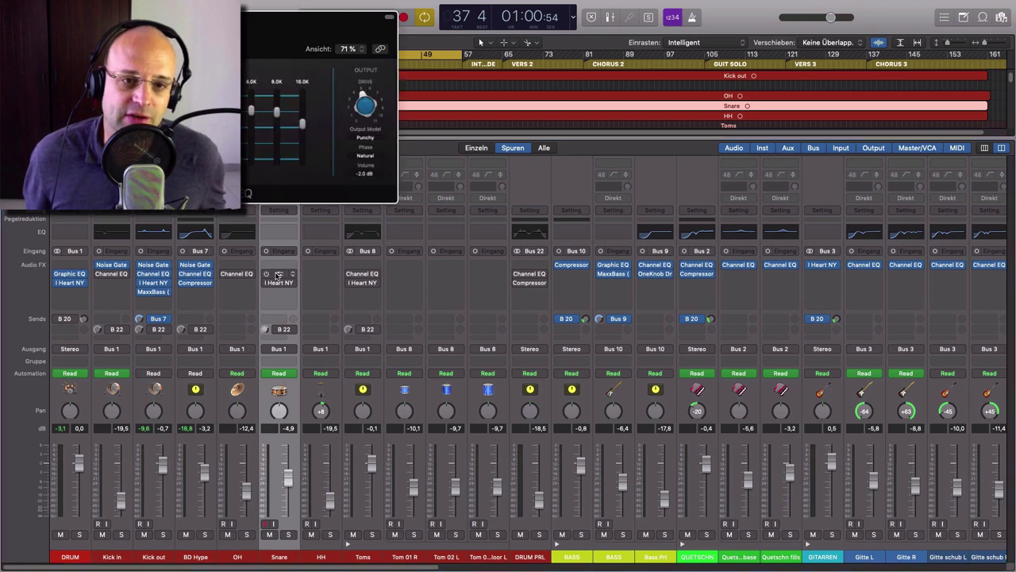
left_click_drag(225, 70, 733, 163)
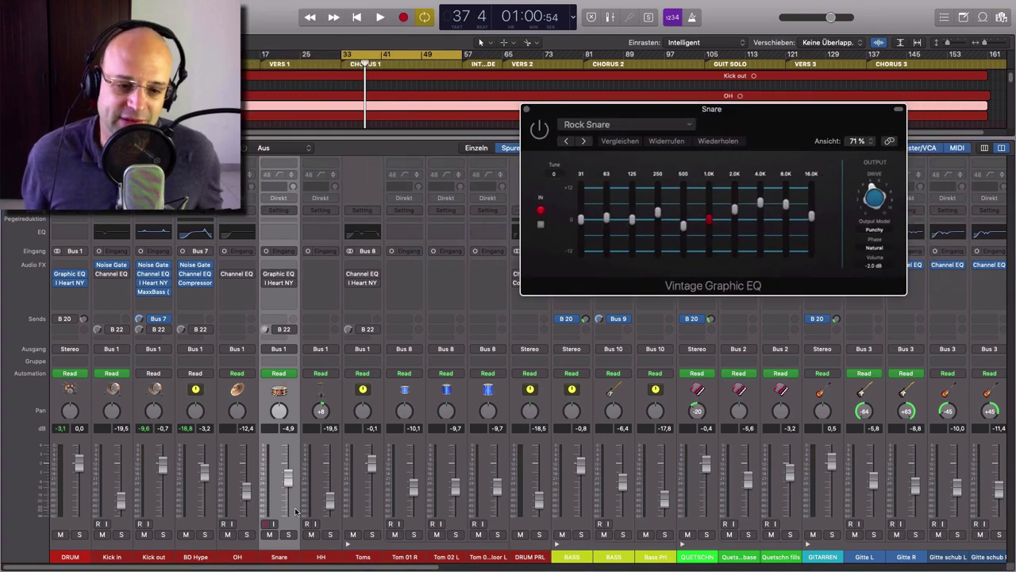
left_click(289, 536)
key("space")
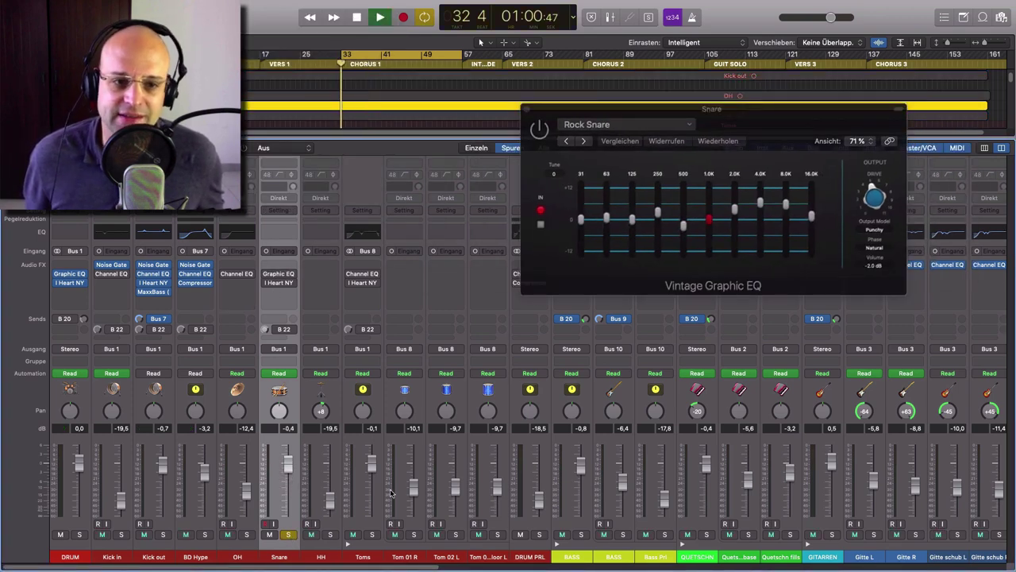
left_click(267, 274)
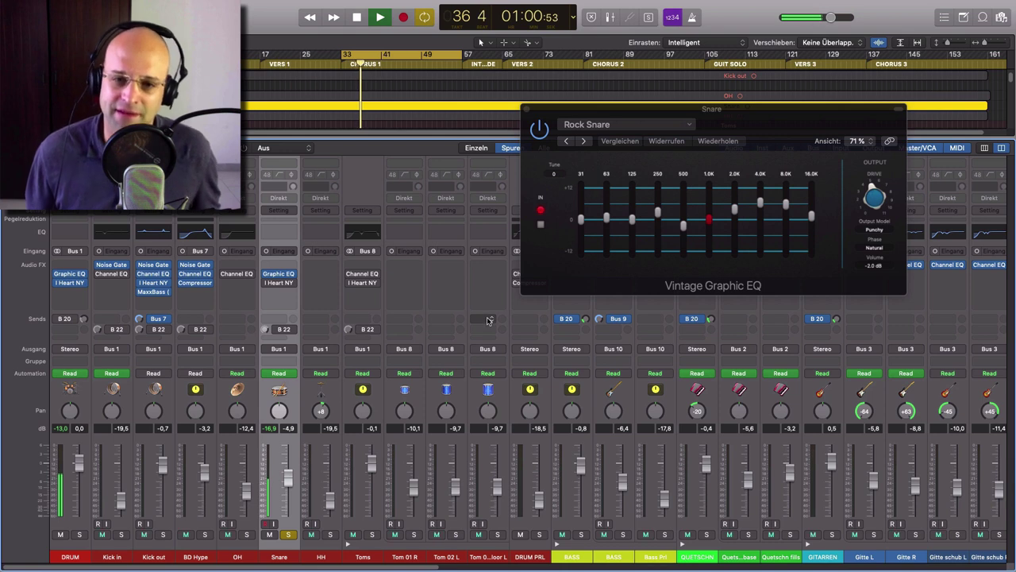
key("space")
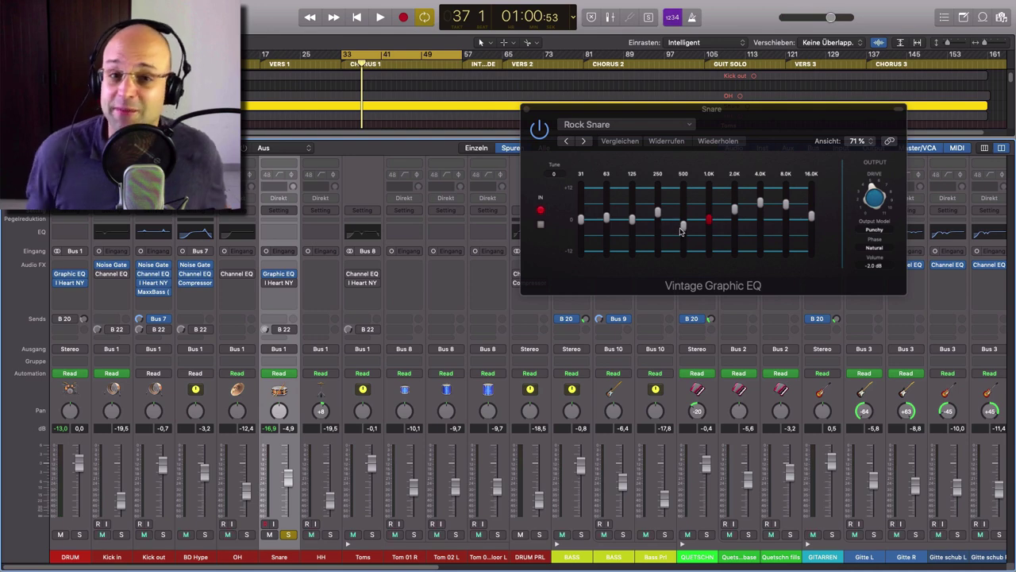
Try boosting the Snare EQ's 250 Hz band to about 12 dB during playback, bring it back down, and close the EQ
mouse_move(683, 230)
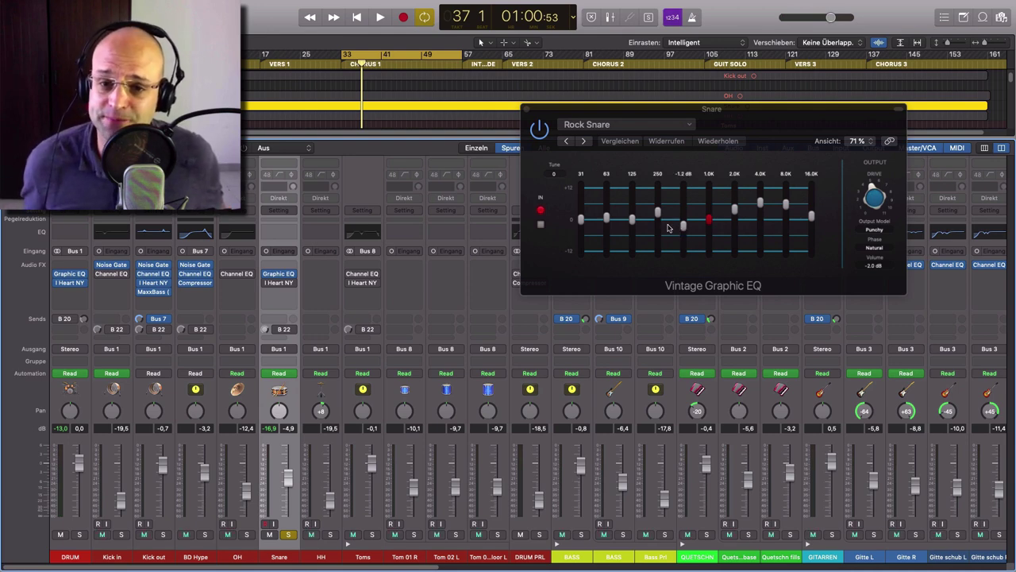
key("space")
mouse_move(659, 219)
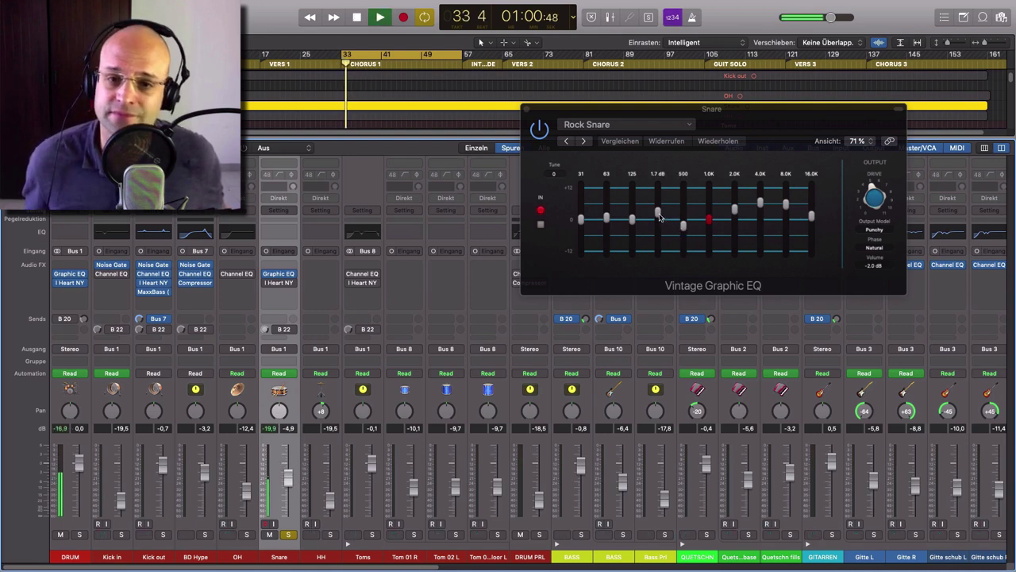
left_click_drag(659, 218, 658, 178)
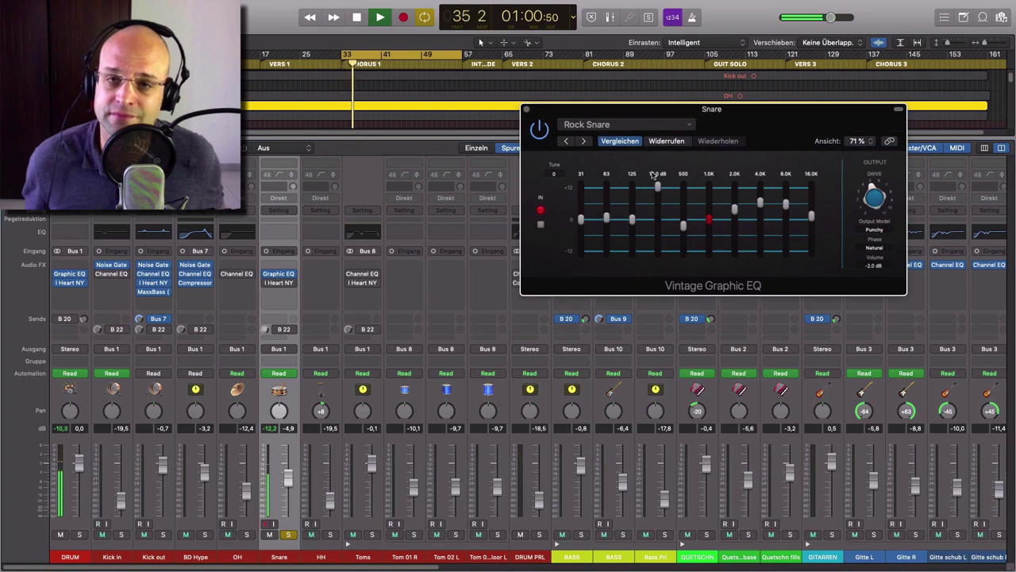
left_click_drag(656, 185, 658, 216)
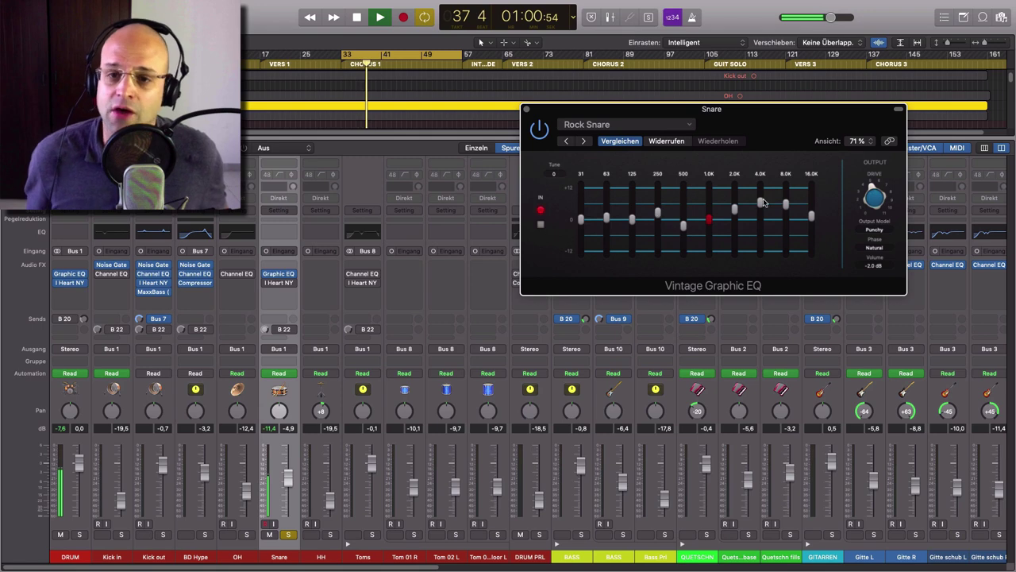
key("space")
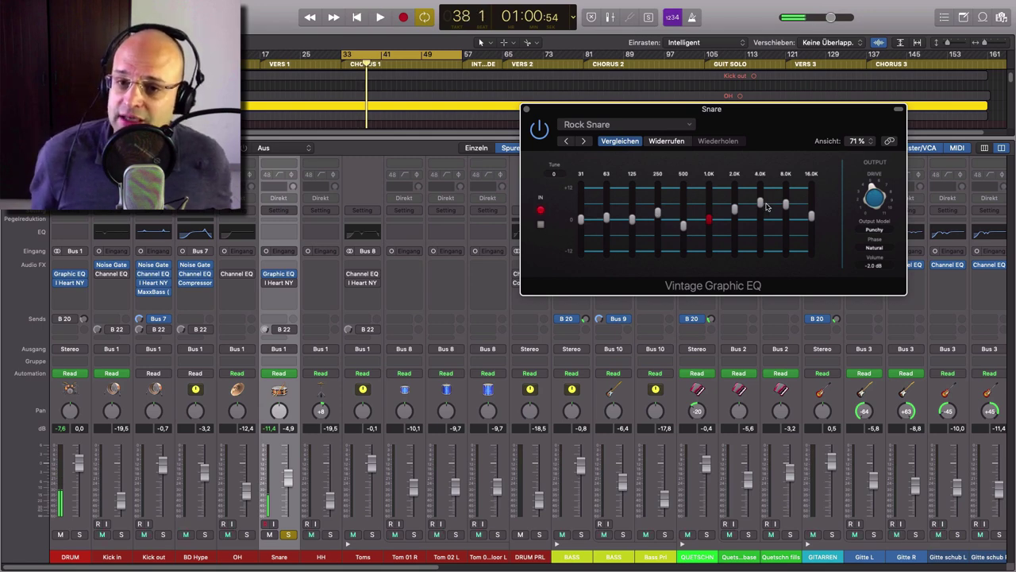
left_click(526, 112)
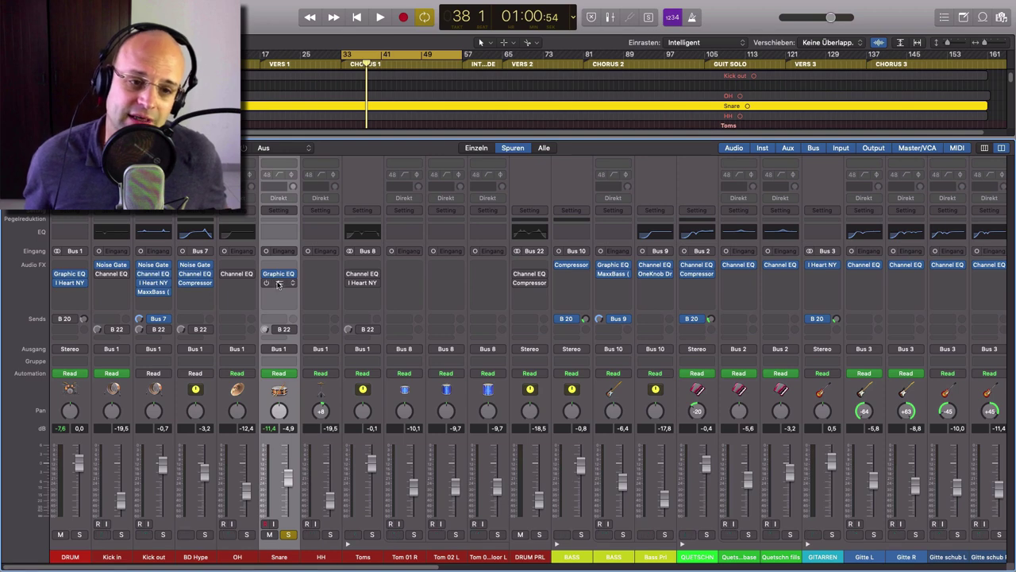
Open the Snare's I Heart NY compressor, audition the chorus with it switched on, then stop, close it and unsolo the snare
left_click(278, 282)
left_click_drag(205, 27, 711, 88)
key("space")
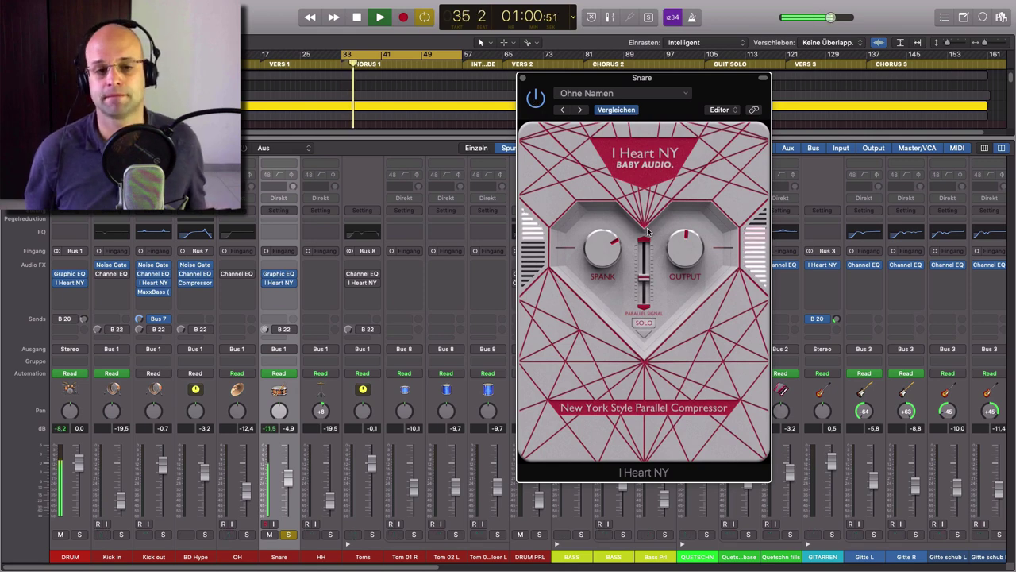
key("space")
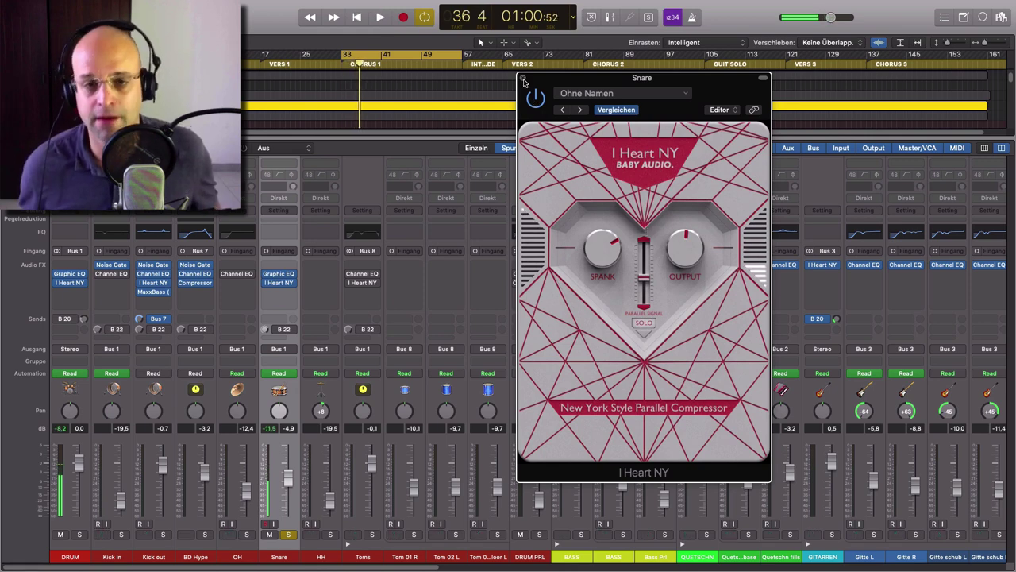
left_click(523, 80)
left_click(290, 535)
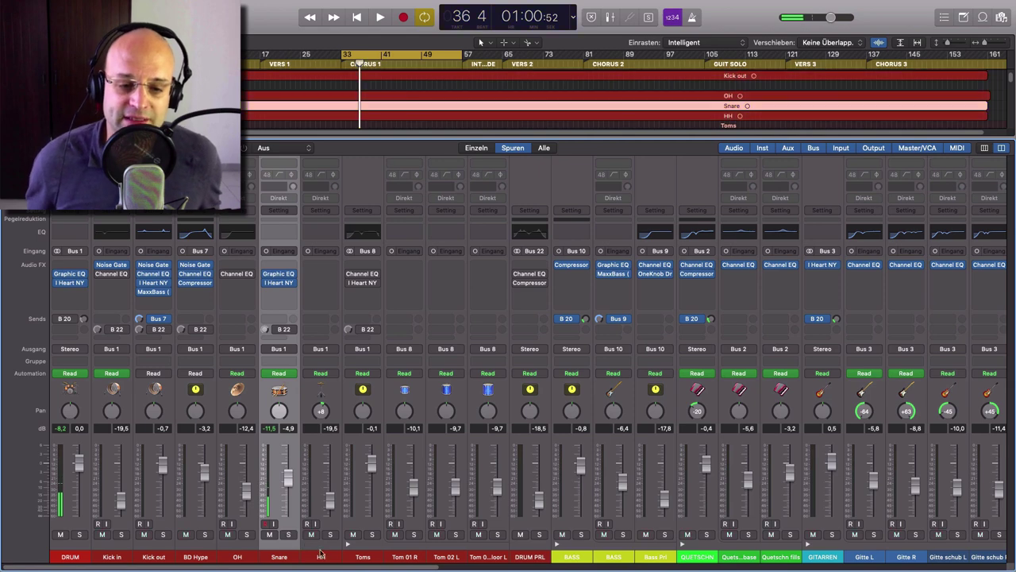
Solo DRUM PRL and activate the B 22 sends on Kick in, Kick out, BD Hype, Snare and Toms together
left_click(531, 558)
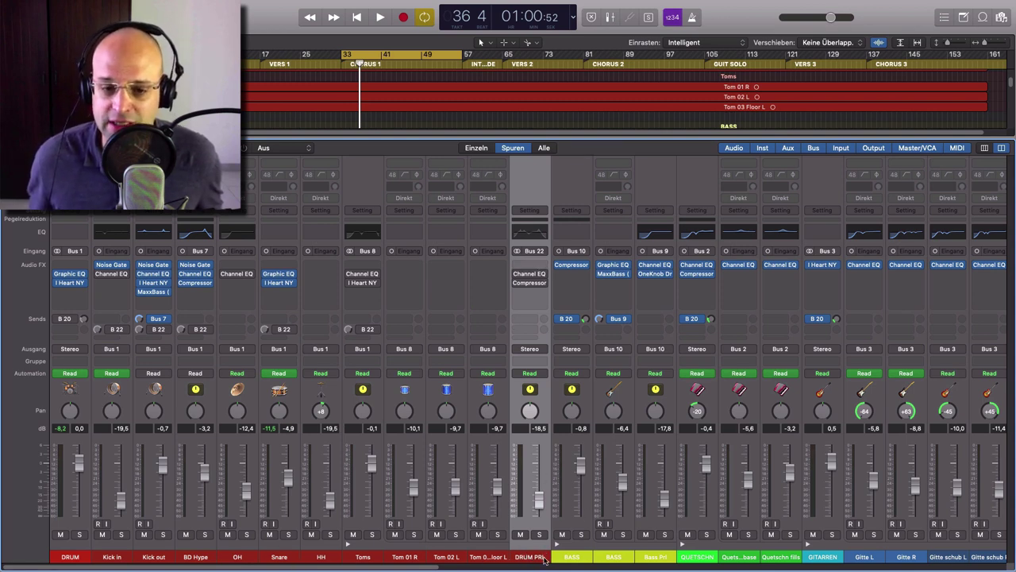
left_click(539, 536)
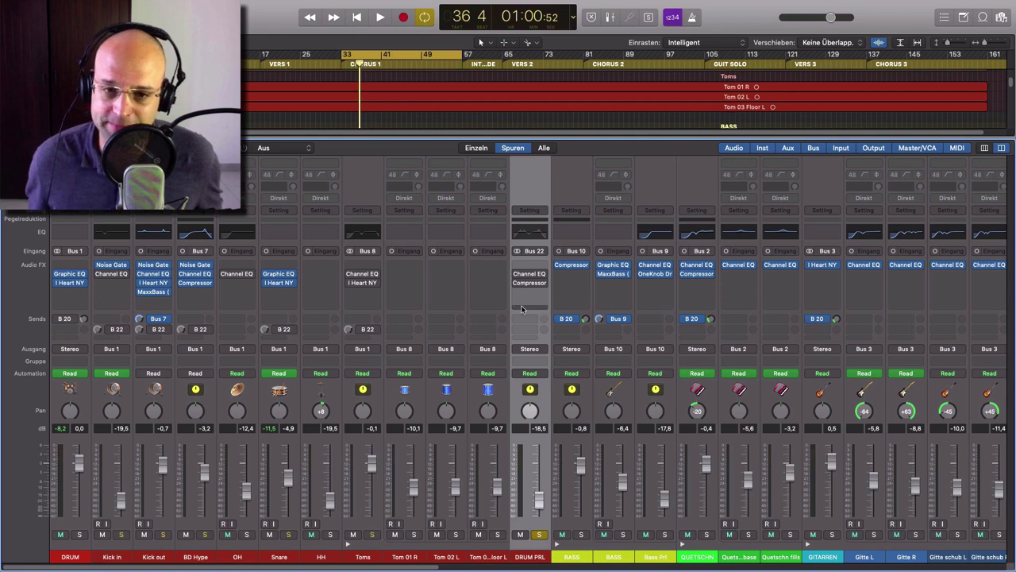
left_click_drag(116, 559, 348, 552)
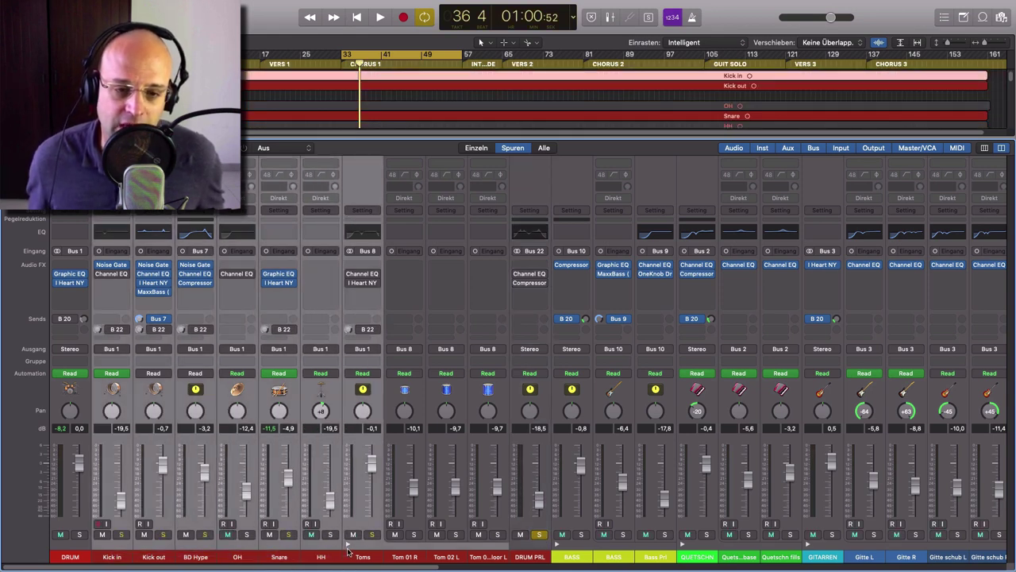
left_click(359, 331)
Open DRUM PRL's Channel EQ, switch on its Channel EQ and Compressor during chorus playback, then stop, close the EQ and unsolo
left_click(523, 557)
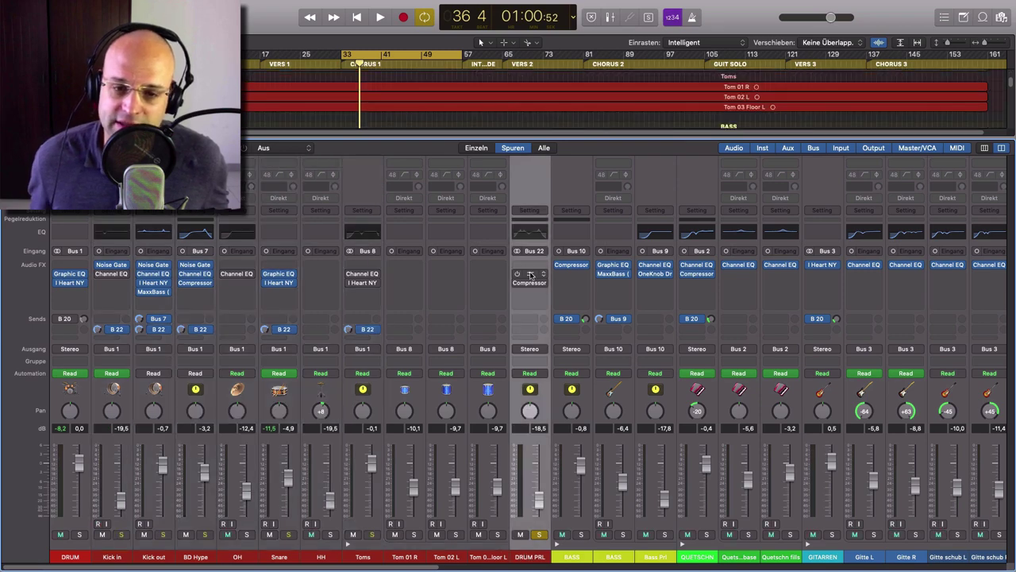
left_click(530, 275)
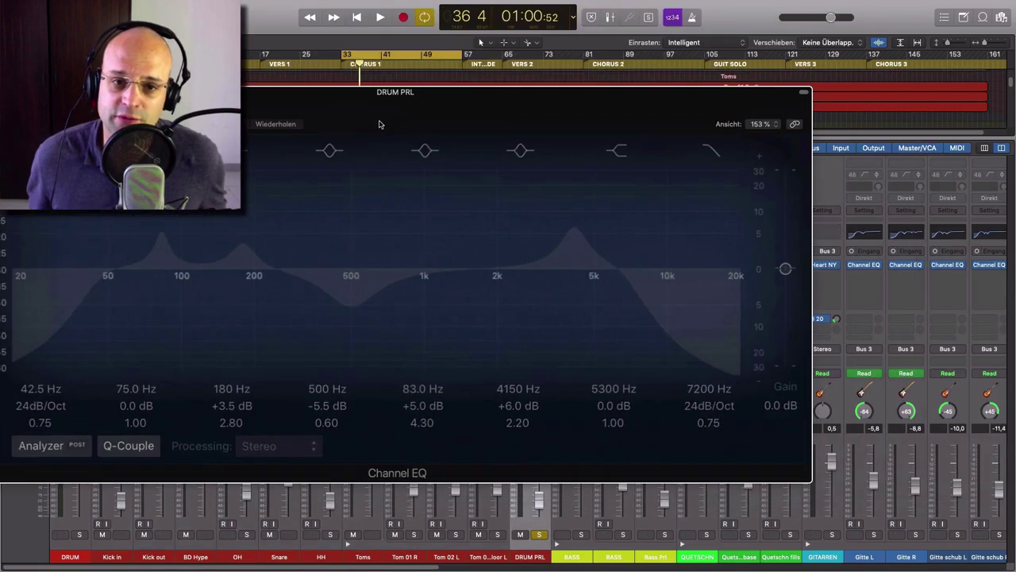
key("space")
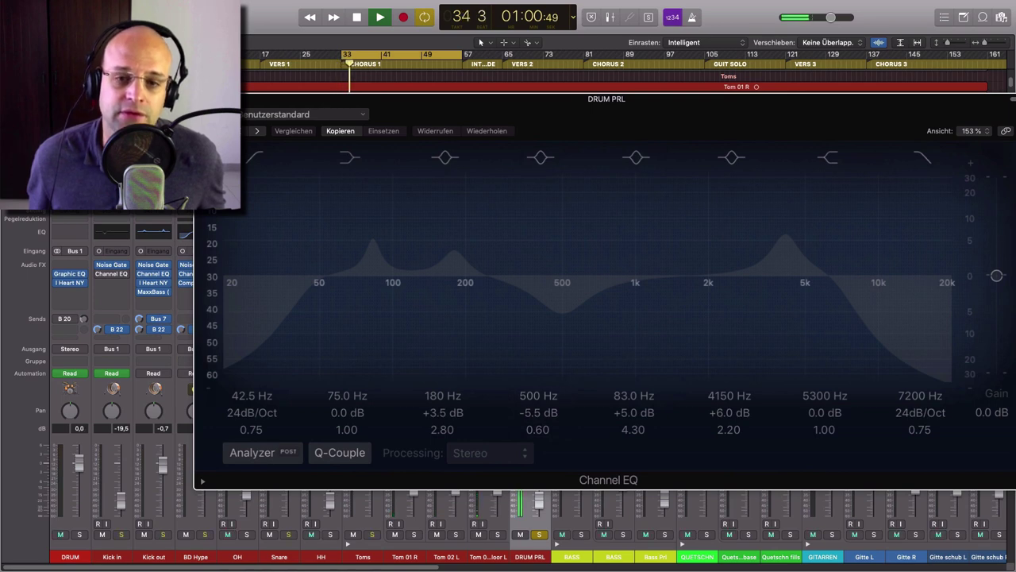
left_click_drag(774, 119, 230, 73)
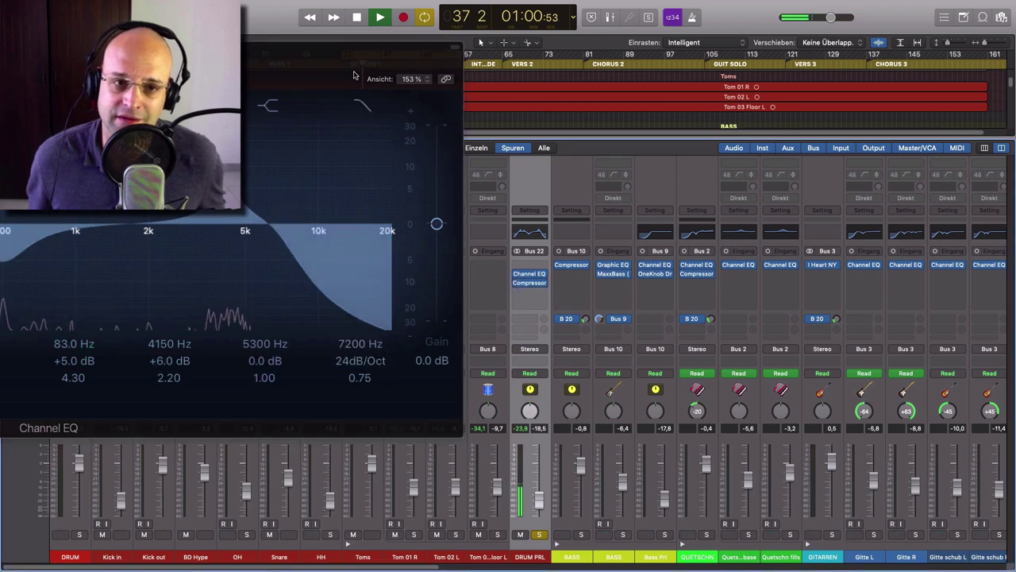
left_click_drag(320, 78, 976, 82)
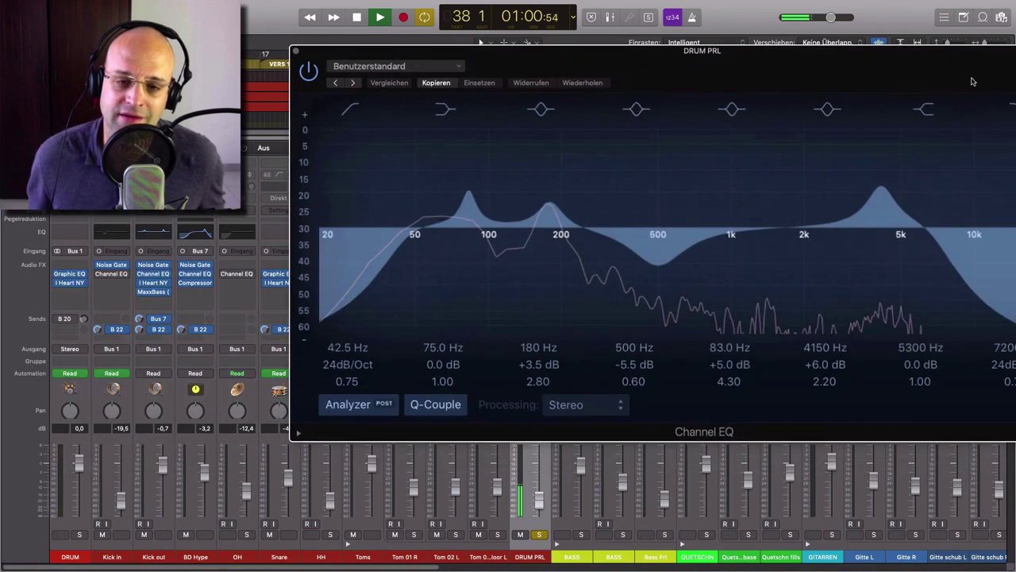
key("space")
left_click(296, 52)
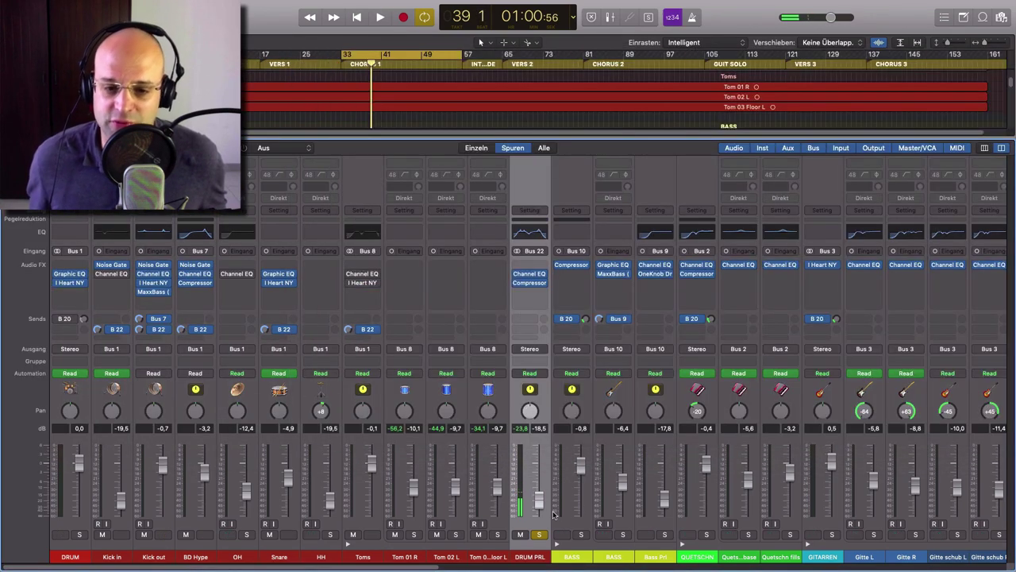
left_click(539, 536)
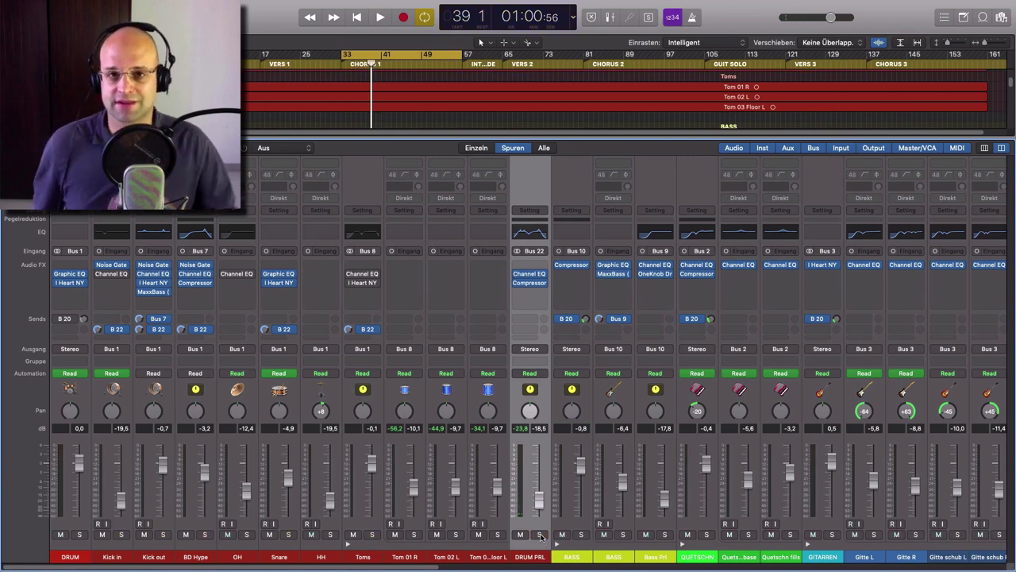
Select all drum channels, bypass their EQs, compressors, MaxxBass, and Bus 7 and B 22 sends, then play the chorus with the drums soloed
left_click(82, 561)
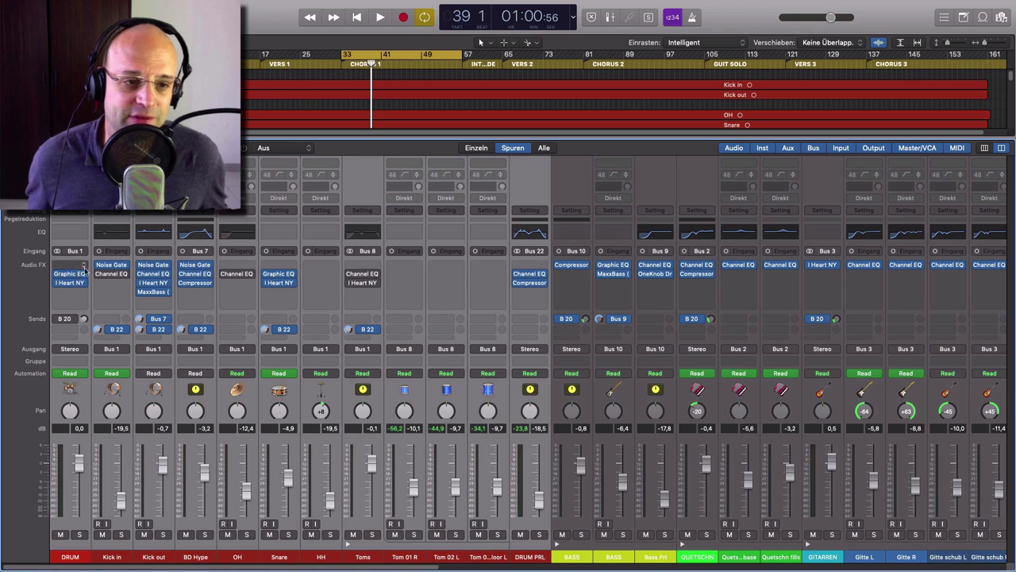
mouse_move(69, 276)
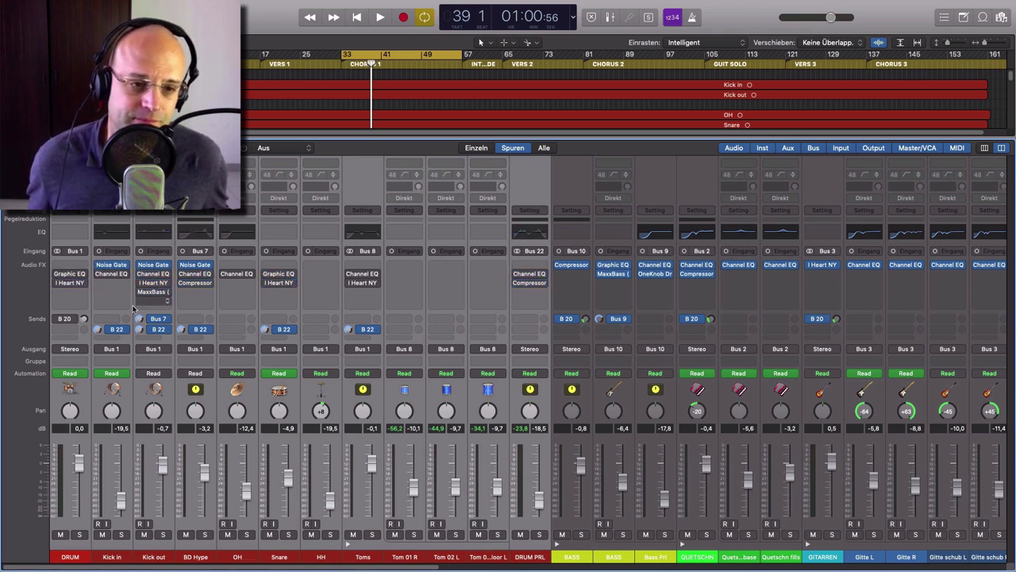
mouse_move(109, 332)
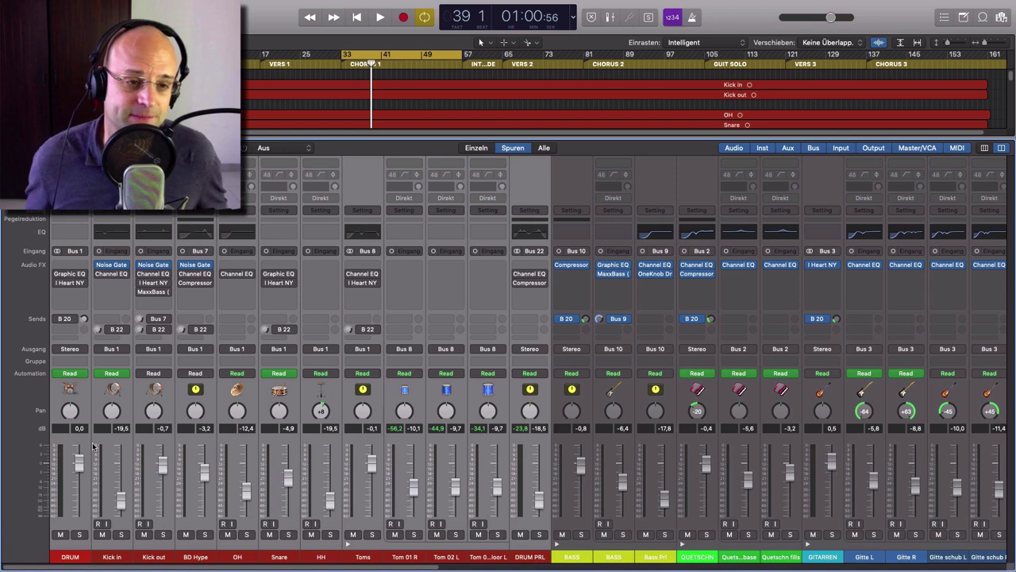
key("space")
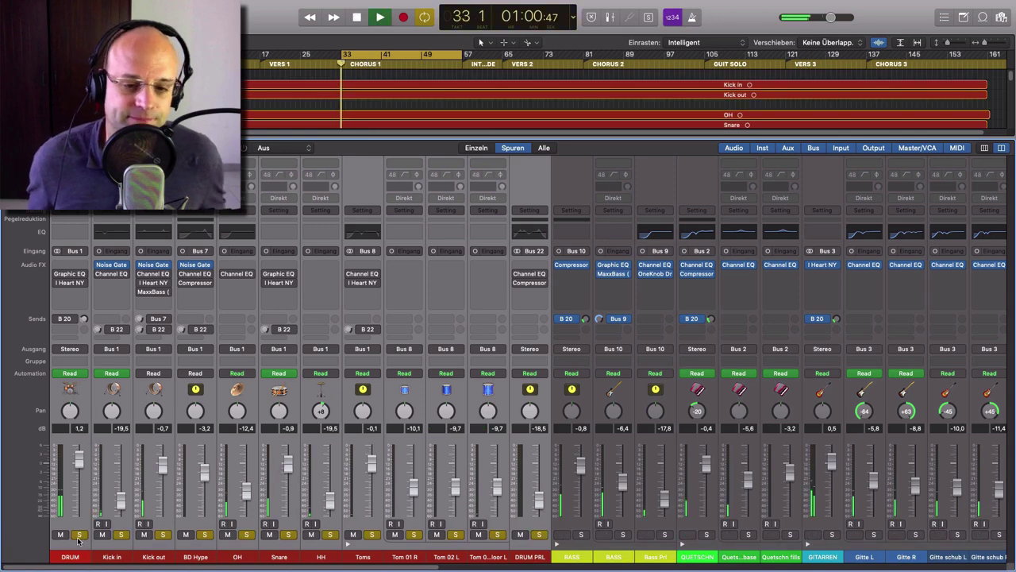
Re-enable the drum EQs, compressors, MaxxBass, and the B 22, Bus 7 and B 20 sends stage by stage during chorus playback, then stop
left_click(58, 275)
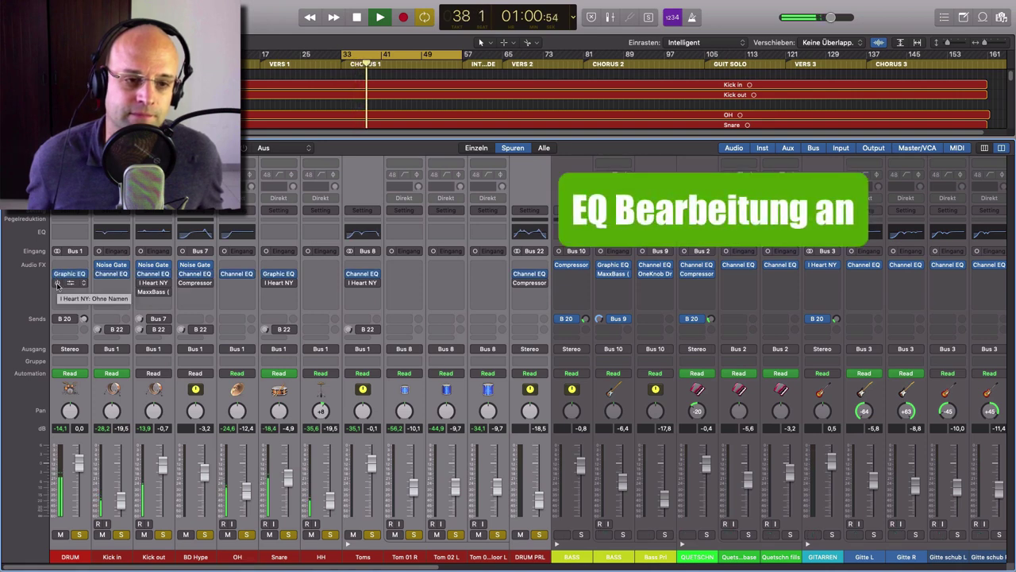
left_click(58, 283)
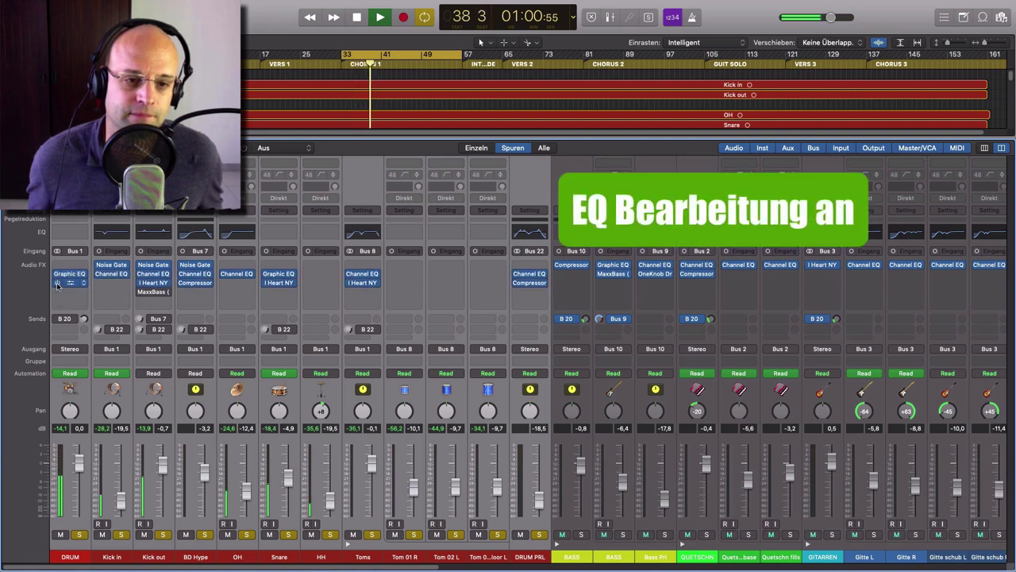
left_click(140, 293)
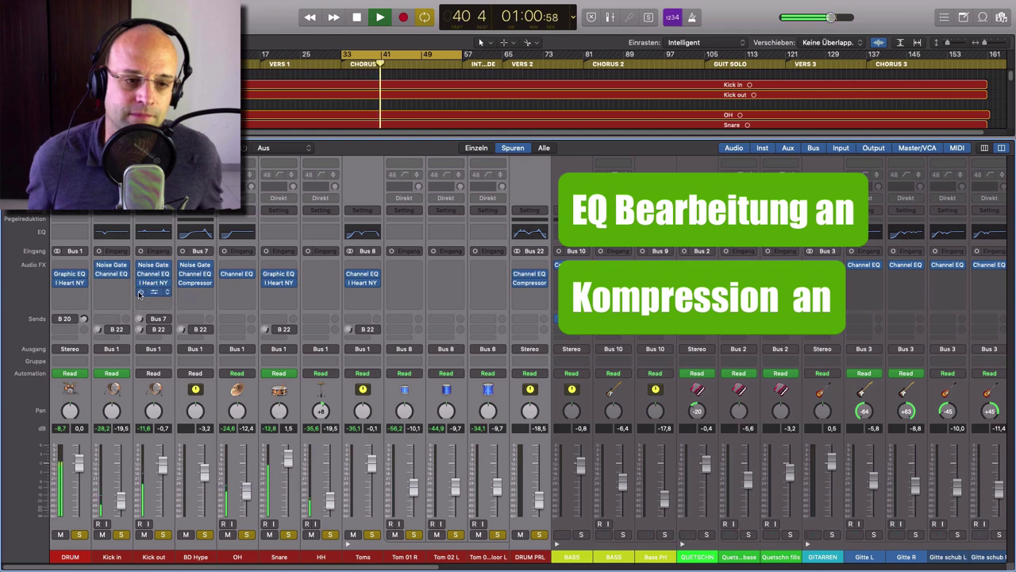
left_click(107, 330)
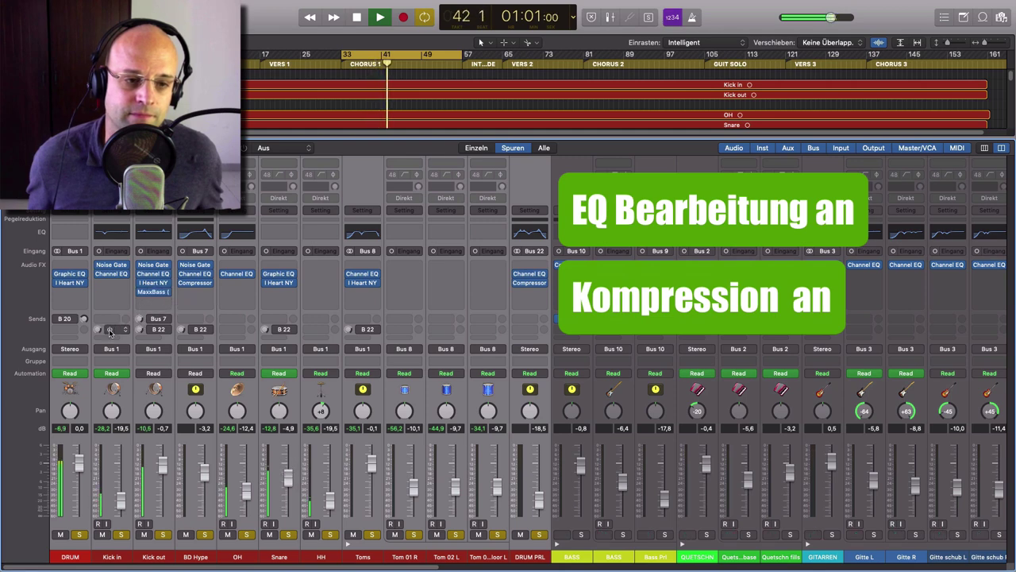
left_click(151, 319)
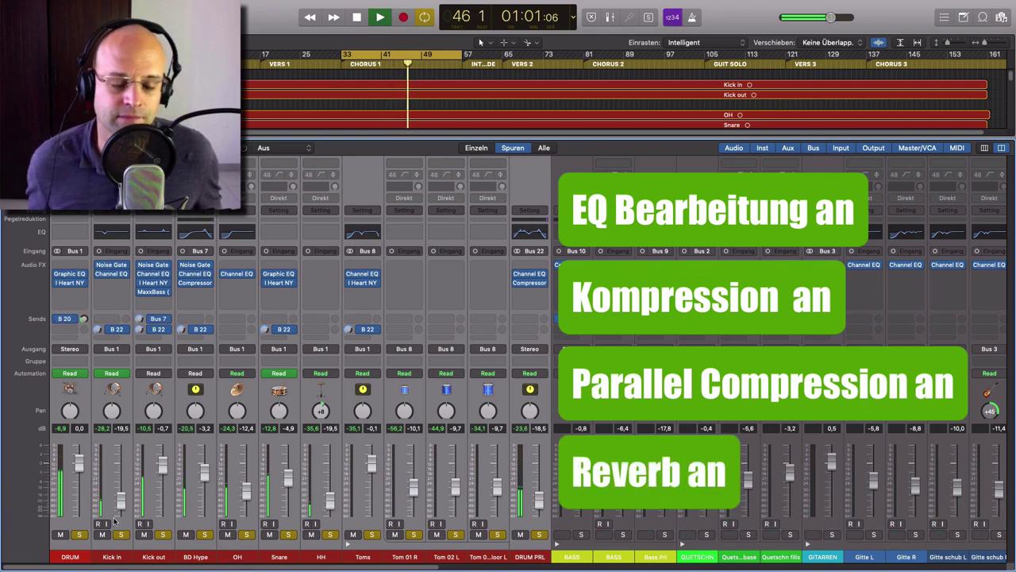
key("space")
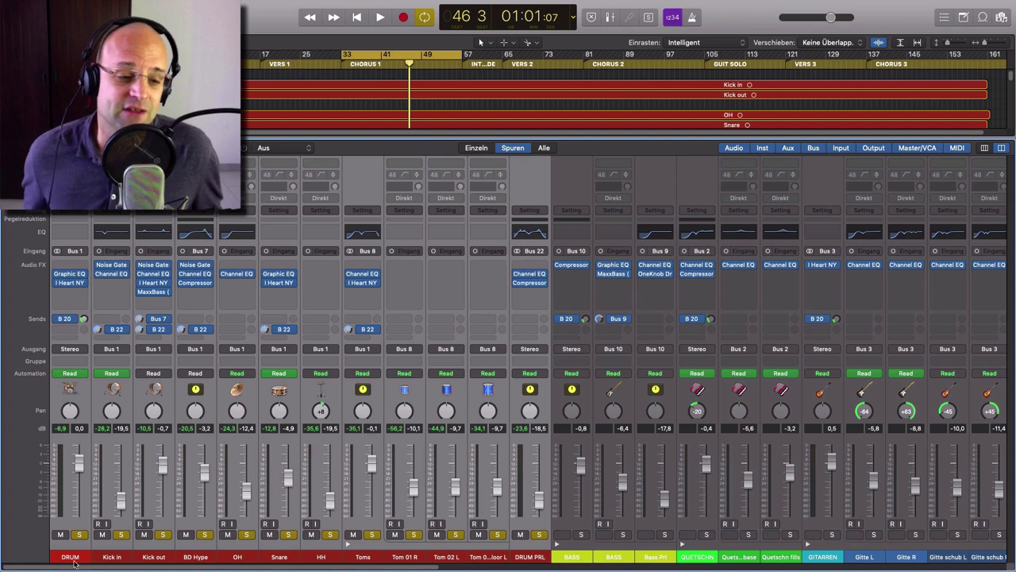
Unsolo all drum channels, close the mixer and switch off cycle mode
left_click_drag(73, 560, 535, 562)
left_click(539, 535)
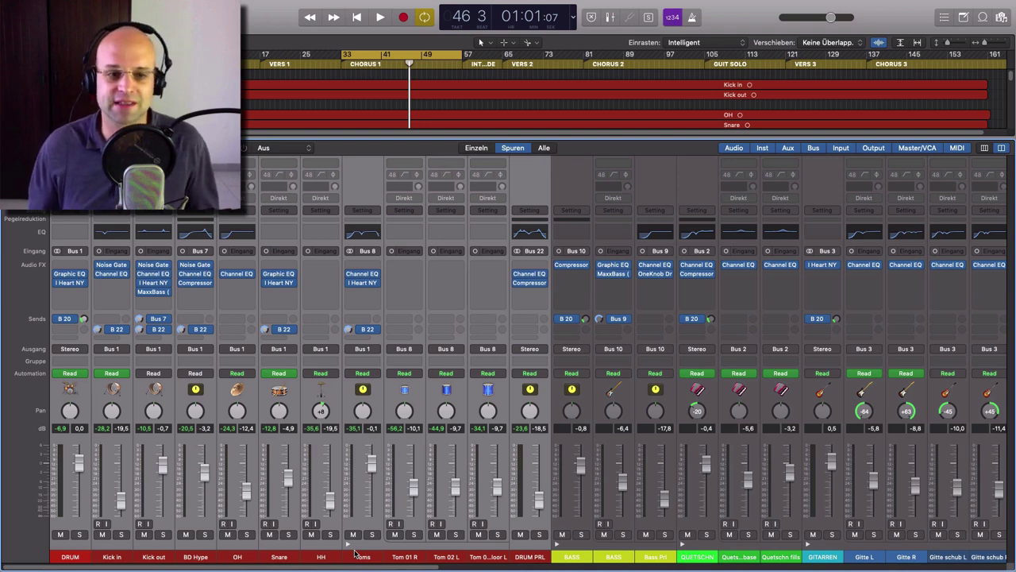
left_click(573, 556)
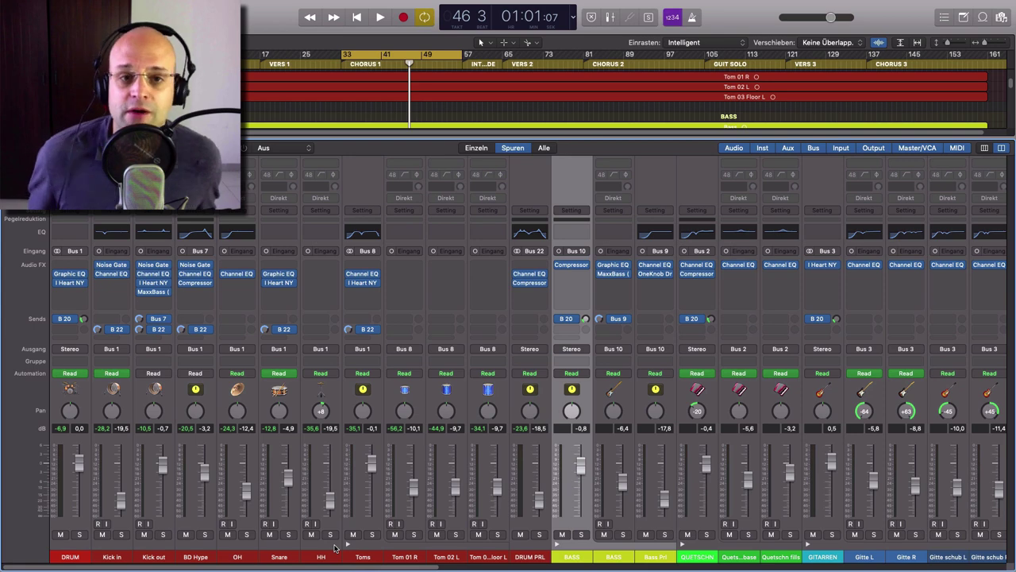
key("x")
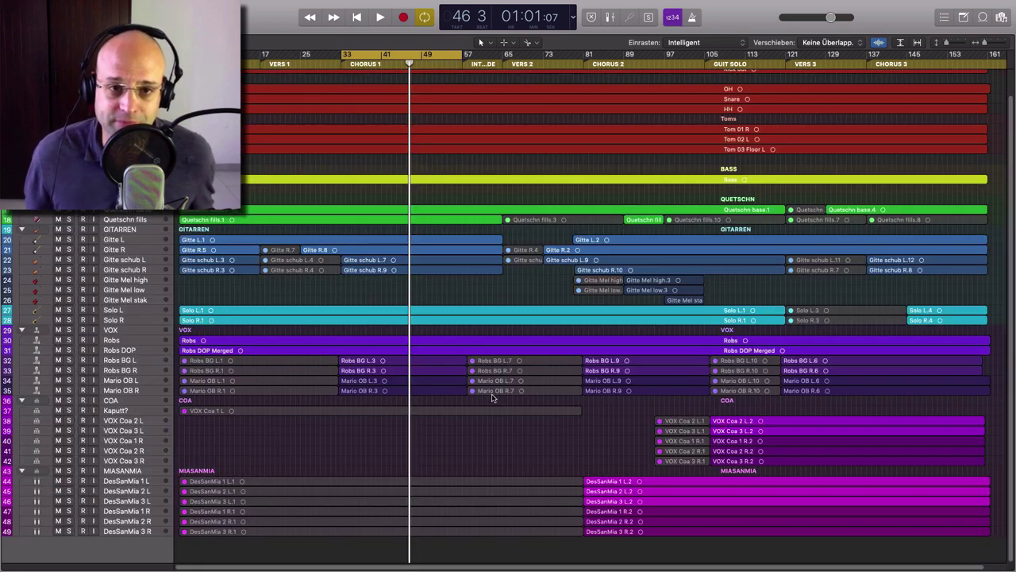
left_click(396, 57)
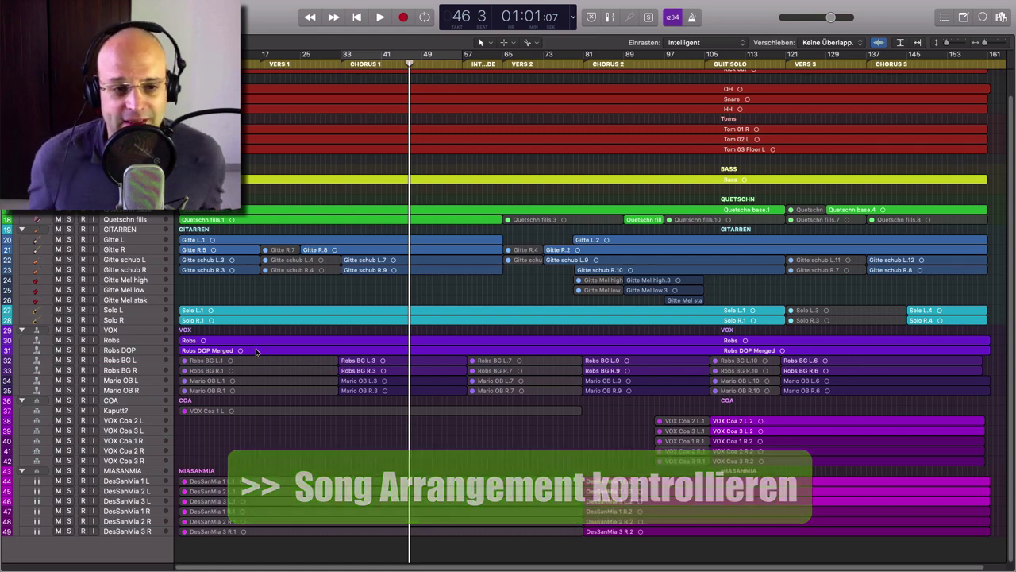
Unmute Gitte R.7, Gitte schub L.4 and R.4, the first four backing vocal regions and VOX Coa 1 L, then audition Verse 1 from bar 17
left_click(259, 64)
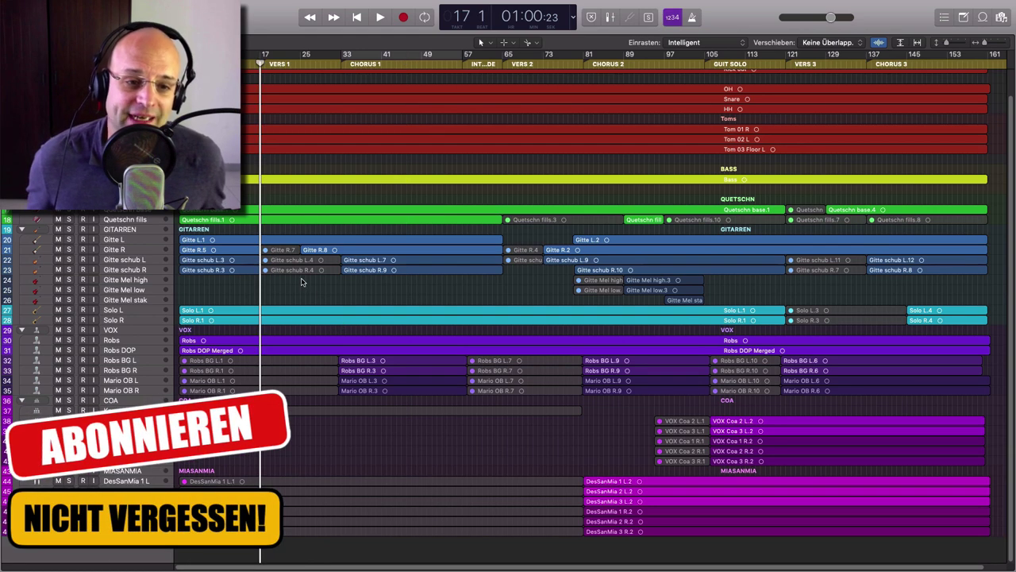
left_click(286, 271)
left_click(285, 261, "shift")
left_click(281, 251, "shift")
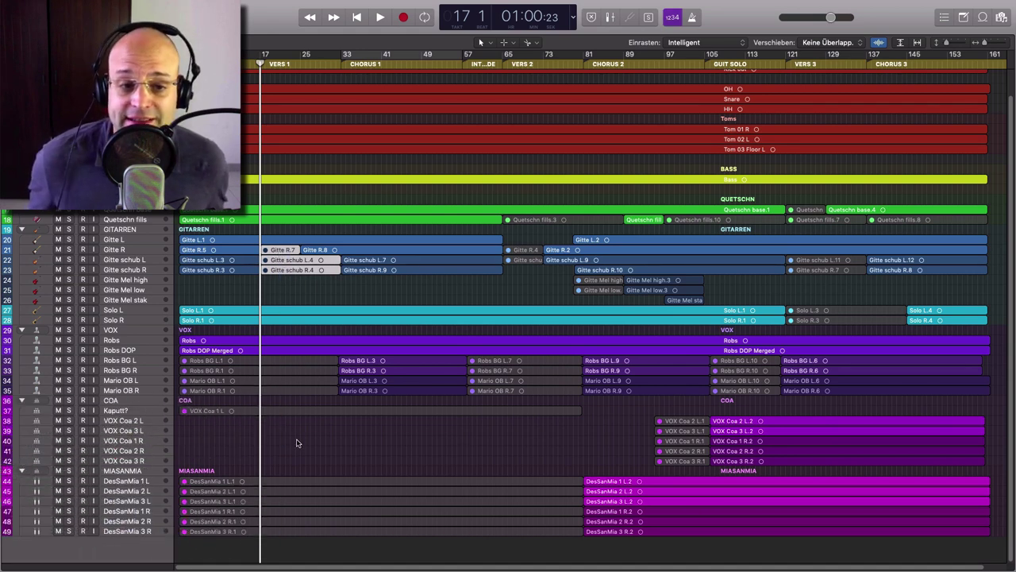
key("ctrl+m")
left_click_drag(291, 442, 283, 365)
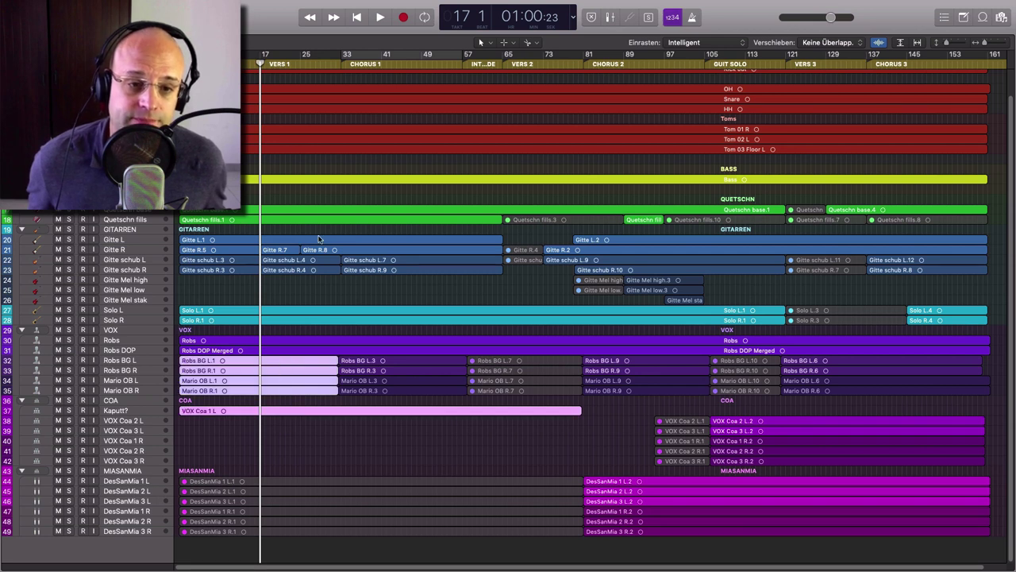
left_click(380, 17)
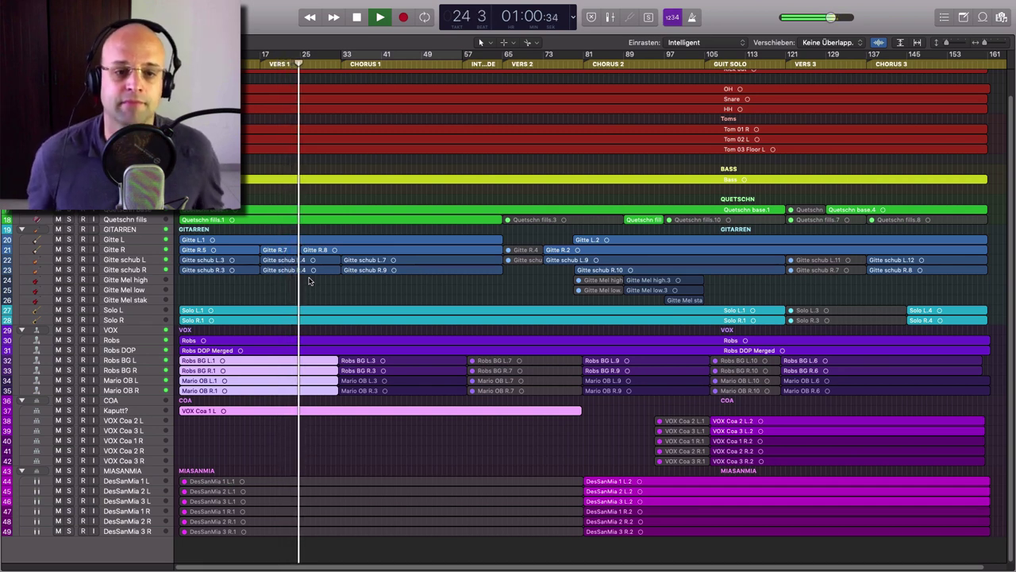
key("space")
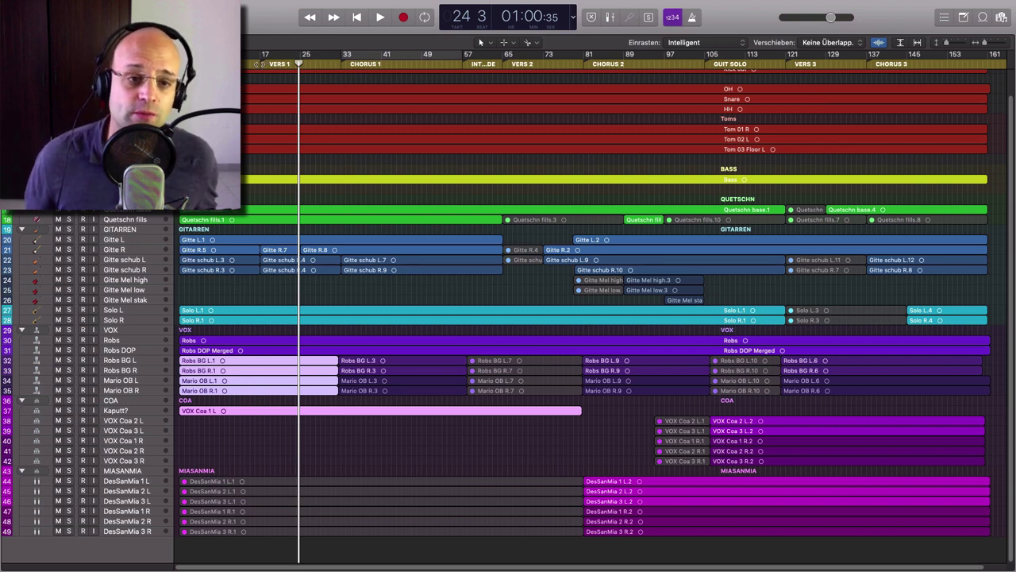
Replay Verse 1 from bar 17 while muting the early backing vocals and VOX Coa 1 L, then Gitte R.7 and Gitte schub L.4 and R.4
left_click(259, 63)
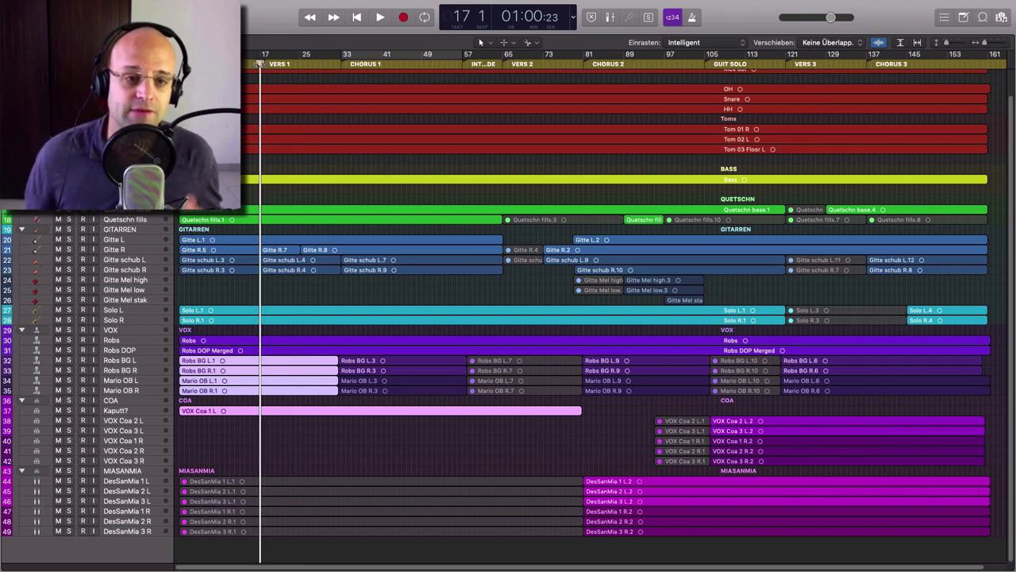
left_click(381, 18)
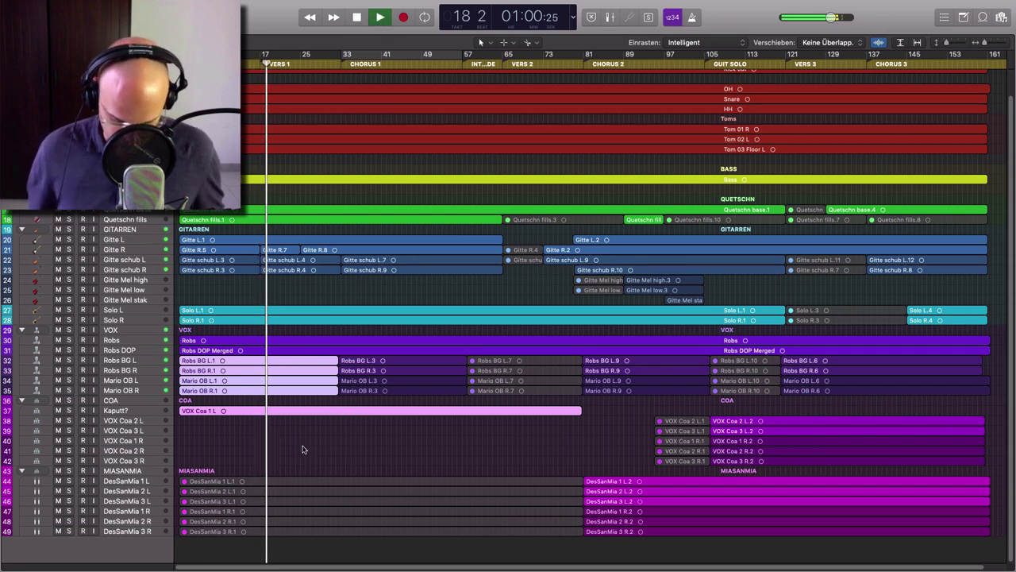
key("ctrl+m")
left_click_drag(288, 299, 267, 250)
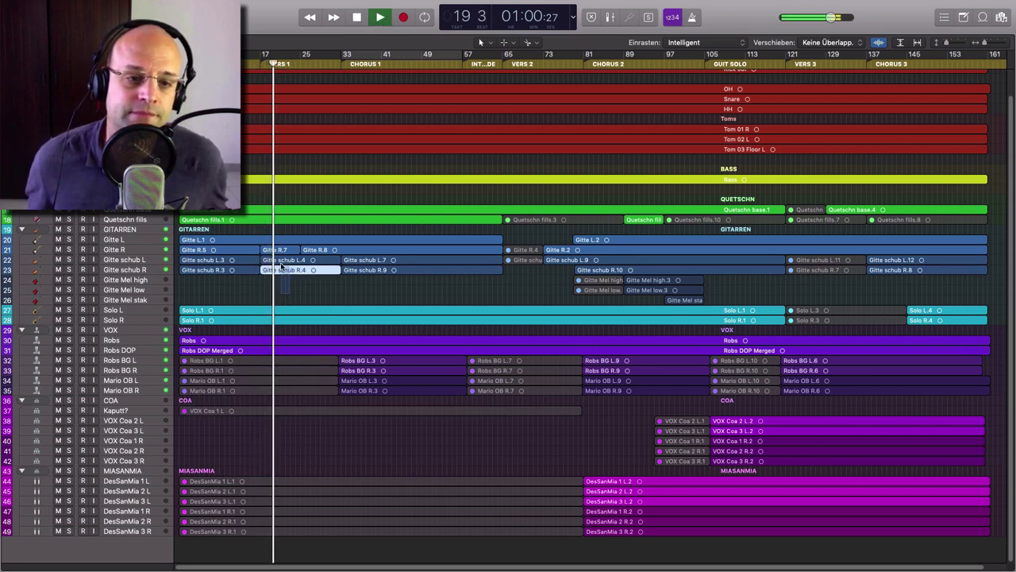
key("ctrl+m")
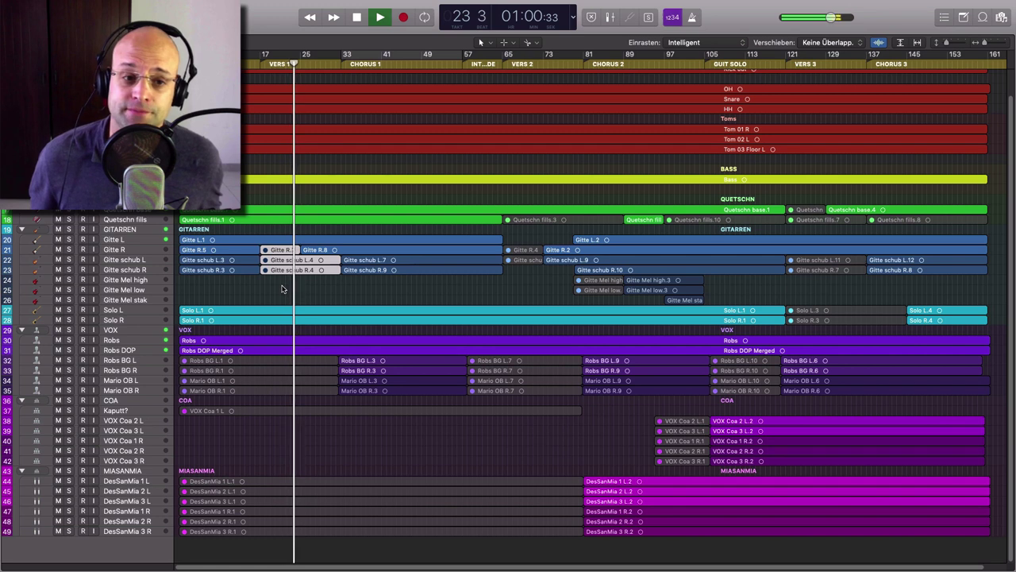
key("space")
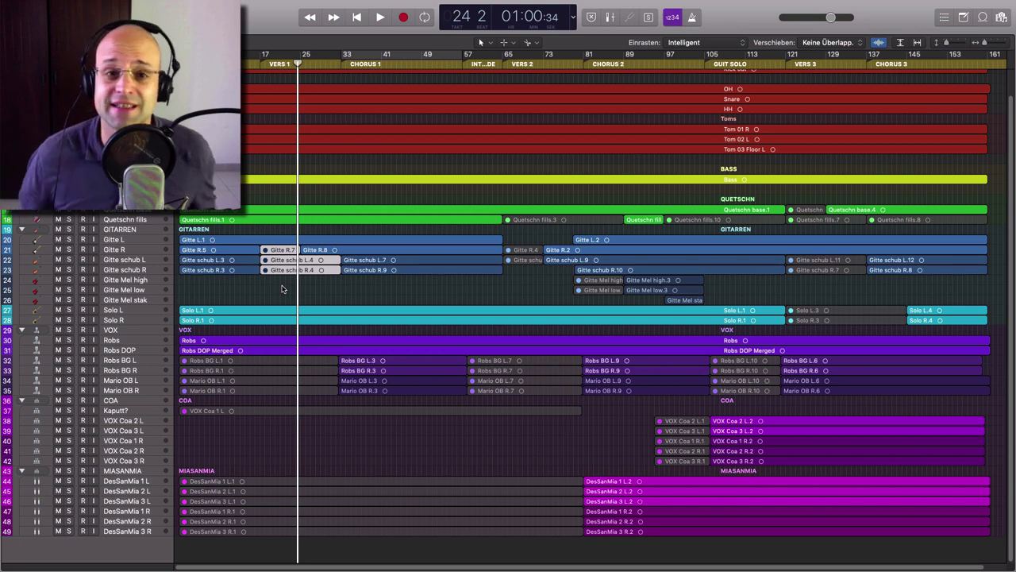
Audition the Verse 2 arrangement from bar 65, then stop and return the playhead to its start
left_click(259, 63)
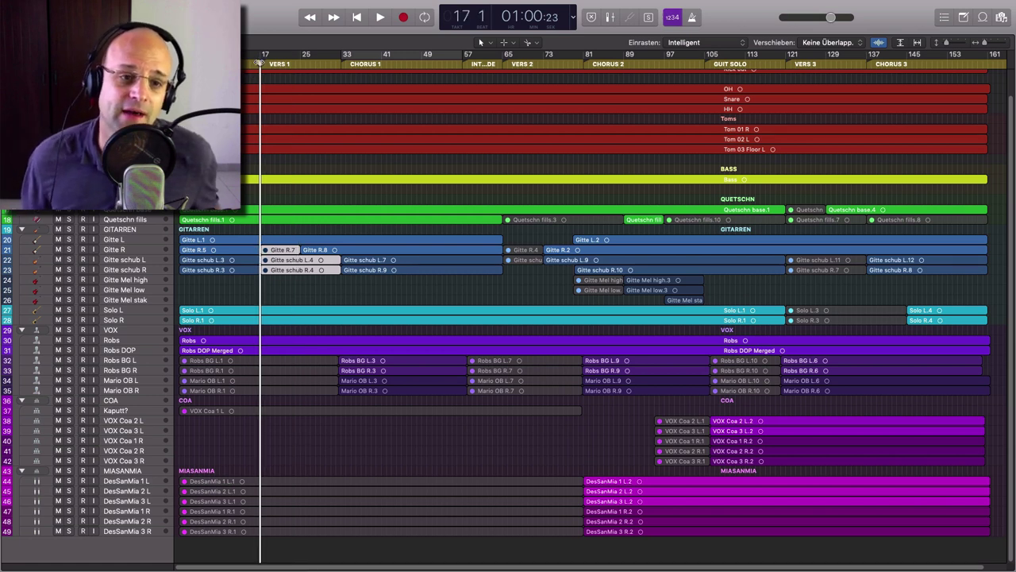
left_click(508, 64)
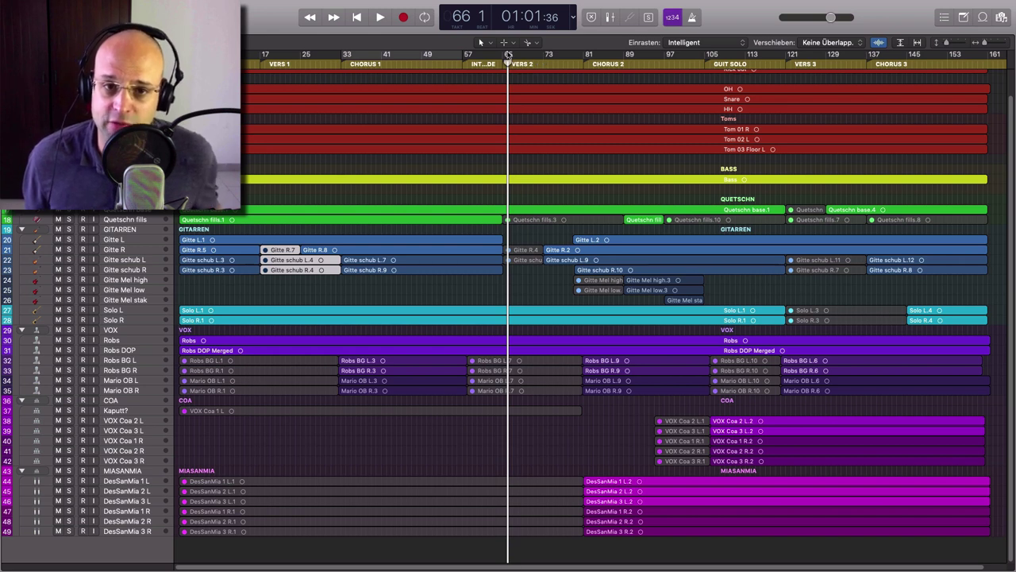
left_click(502, 58)
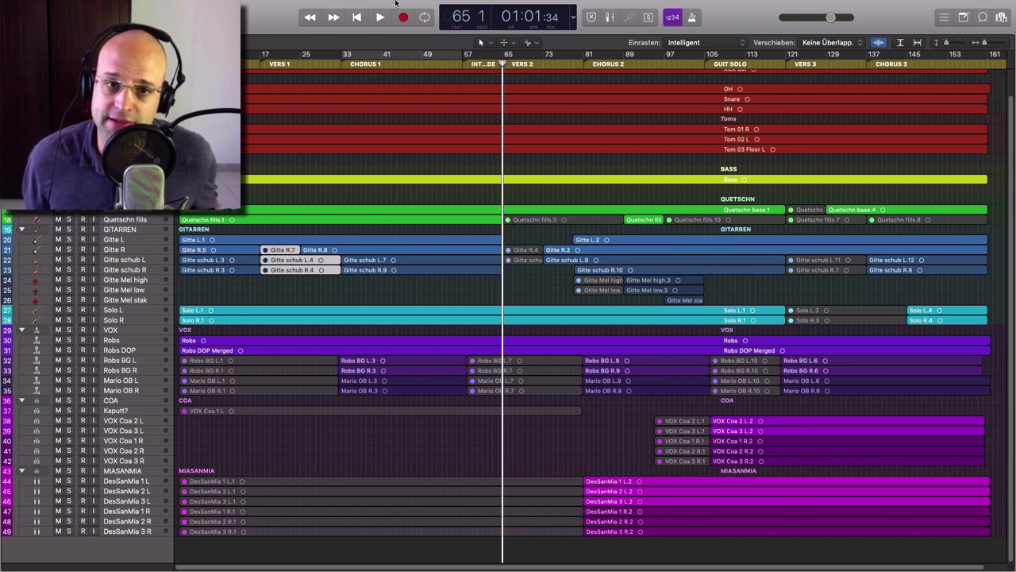
left_click(379, 17)
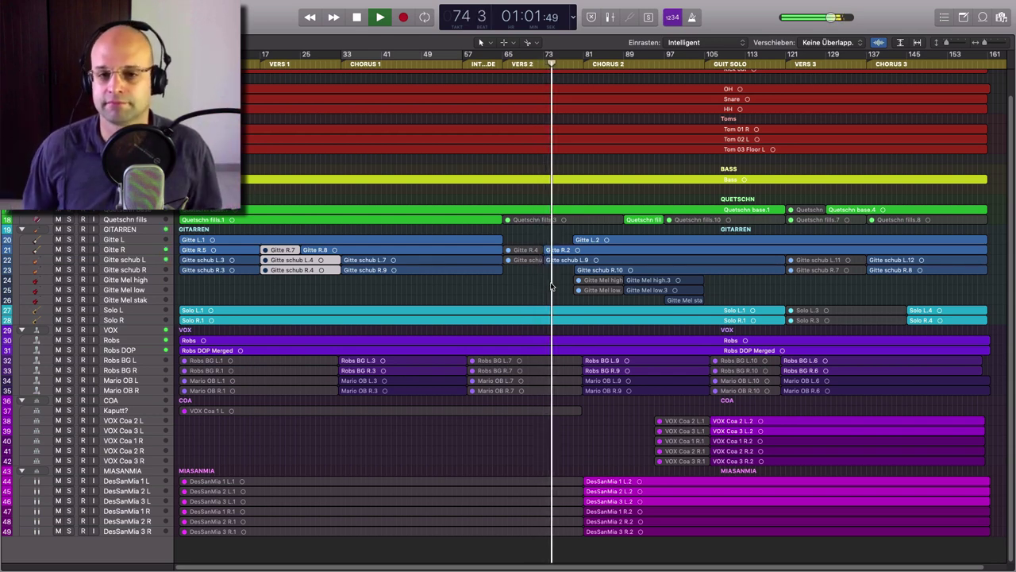
key("space")
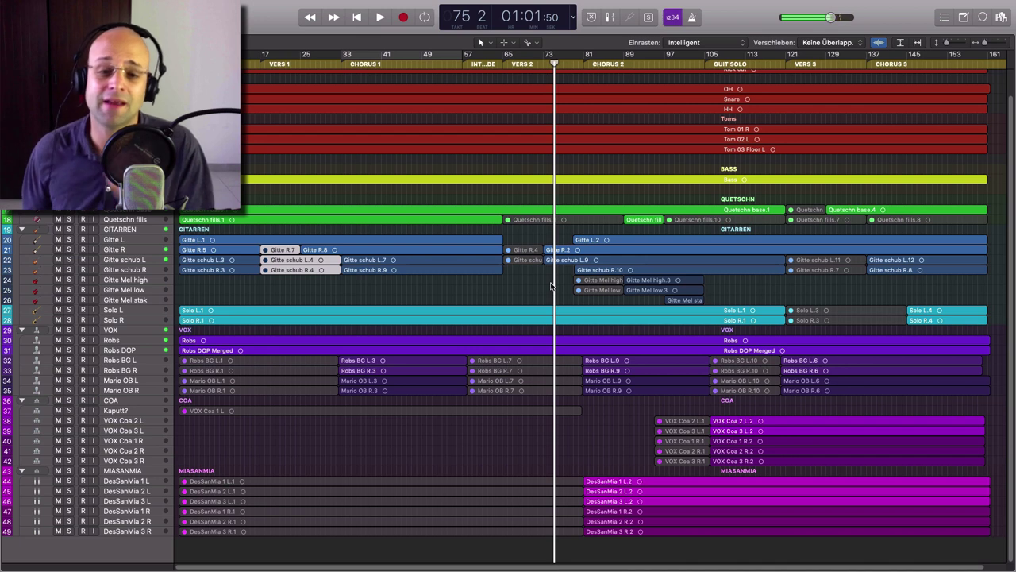
left_click(502, 68)
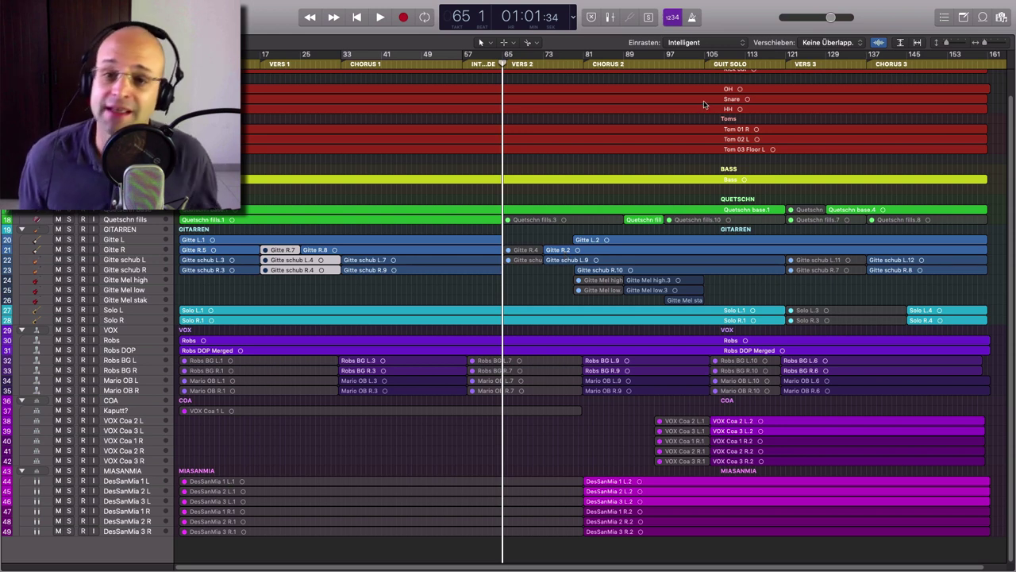
Audition the Verse 3 arrangement from bar 121, switching on cycle mode during playback, then stop
left_click(787, 62)
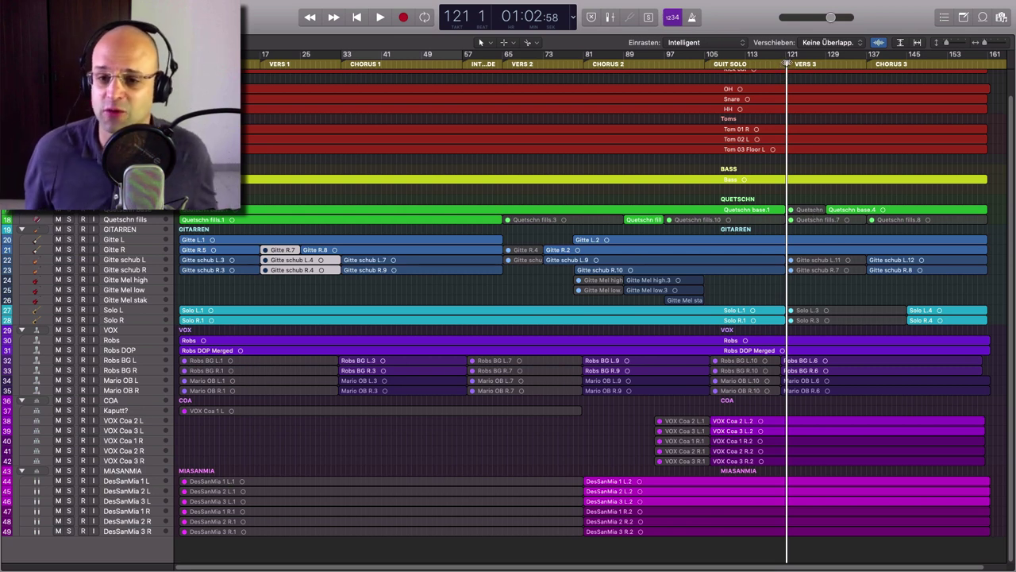
key("space")
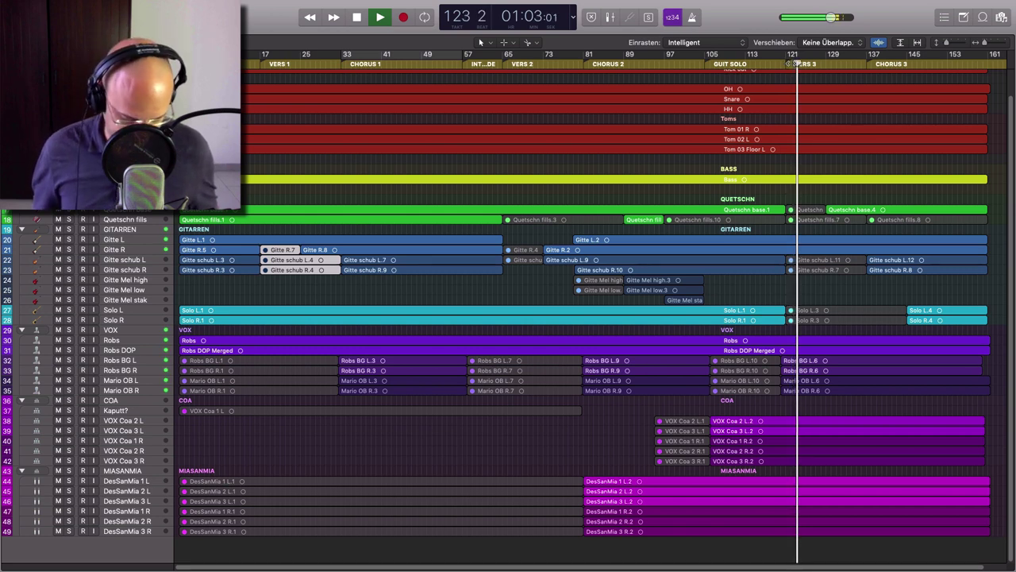
key("c")
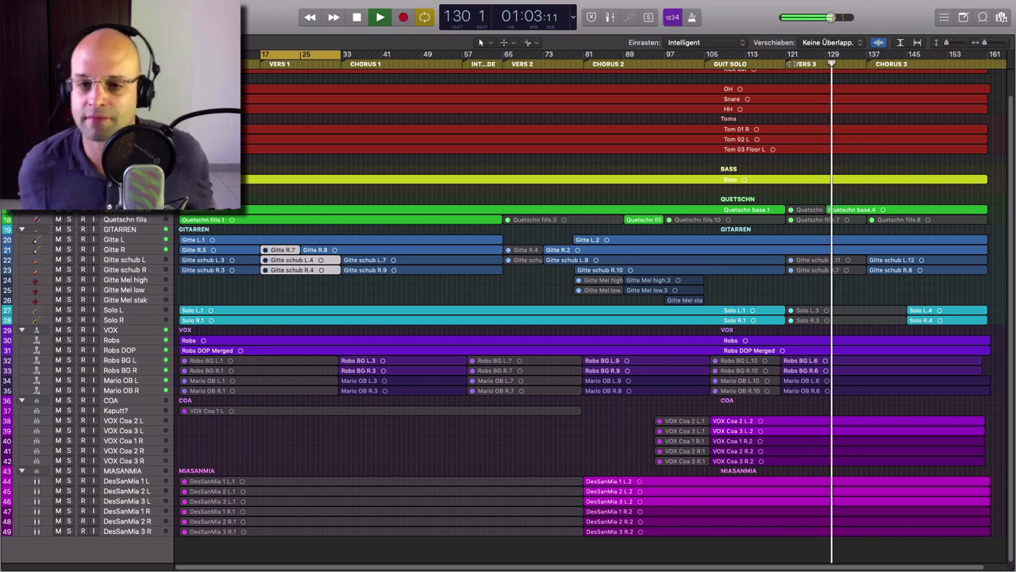
key("space")
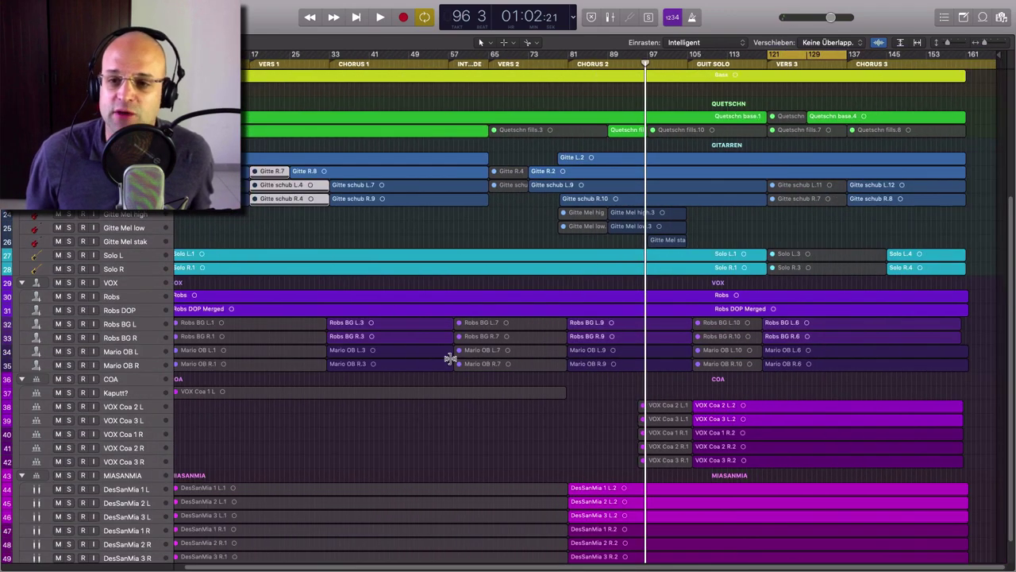
Deselect the guitar regions in the arrangement and switch off cycle mode
key("super+Up")
key("super+Up")
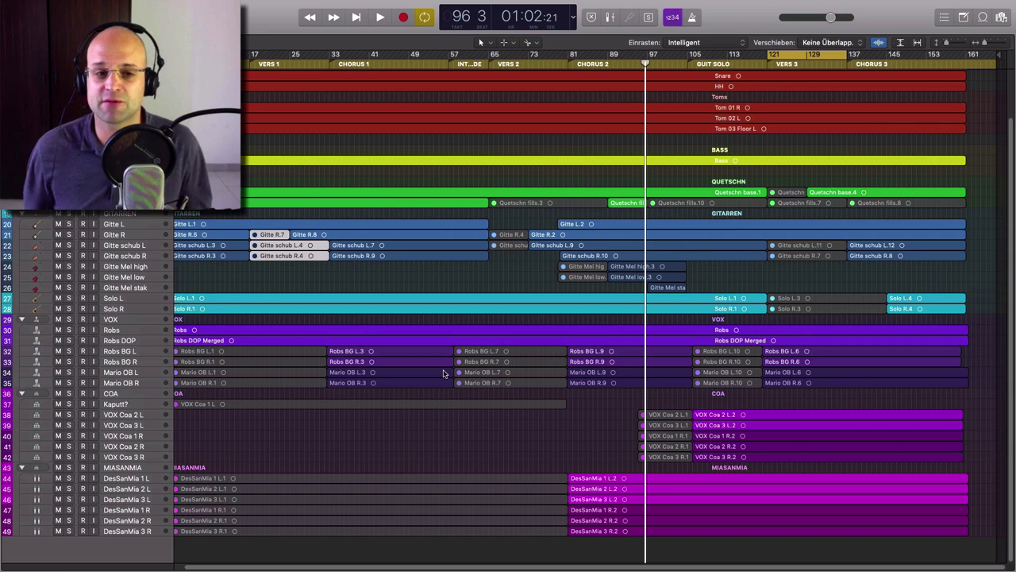
left_click(422, 434)
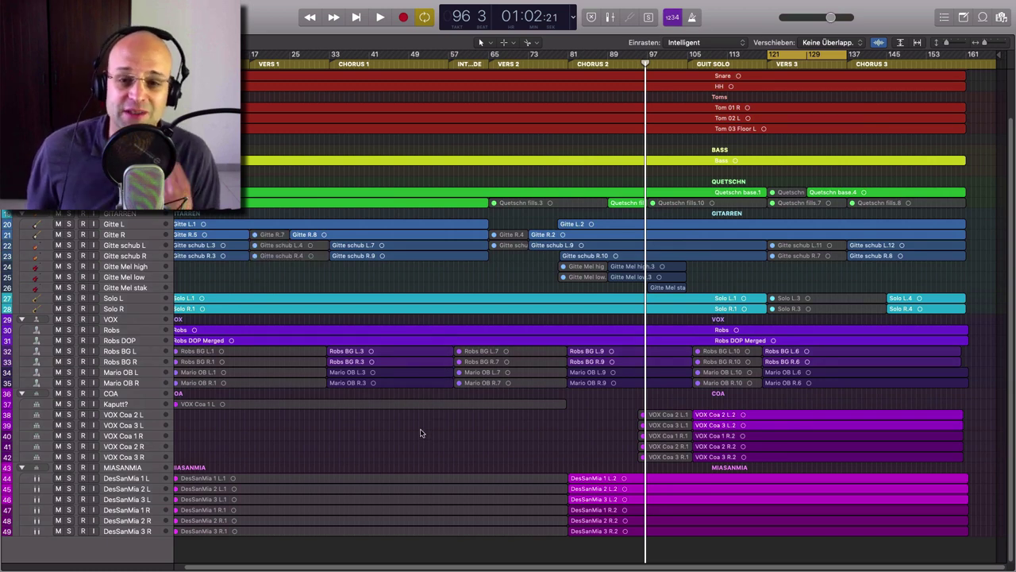
key("1")
left_click(822, 55)
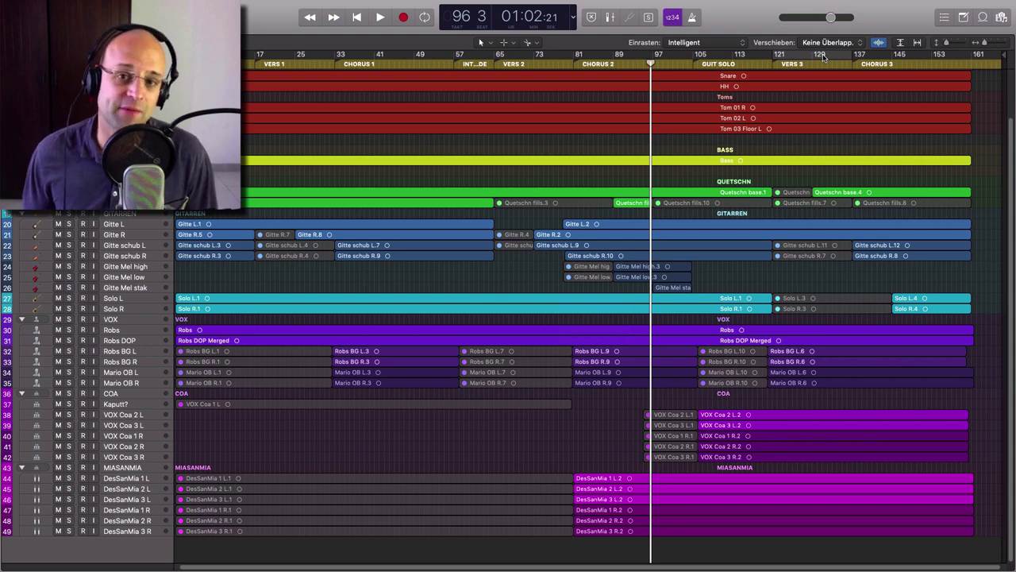
Return the playhead to bar 1 and show the automation on all tracks
key("Return")
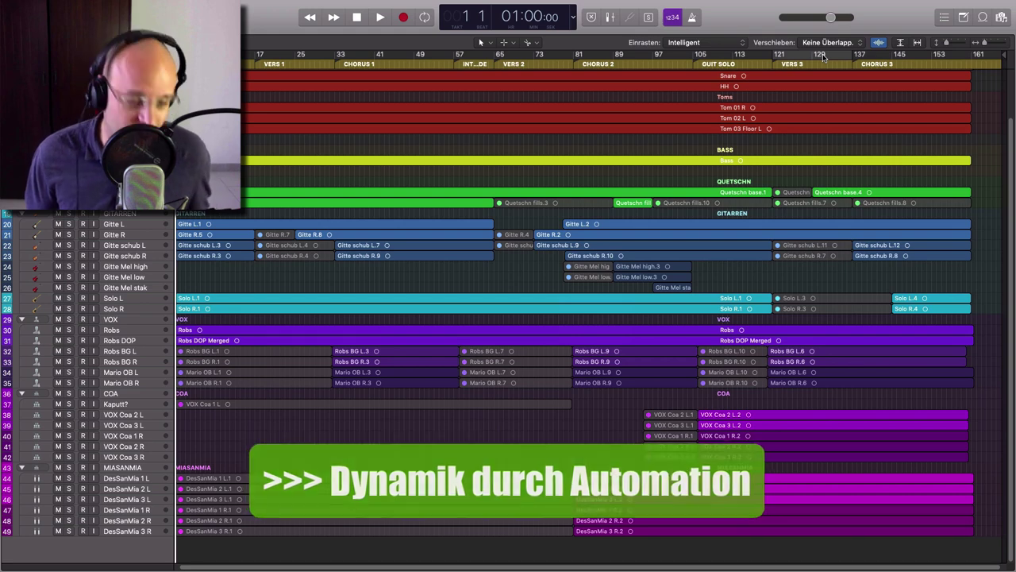
key("a")
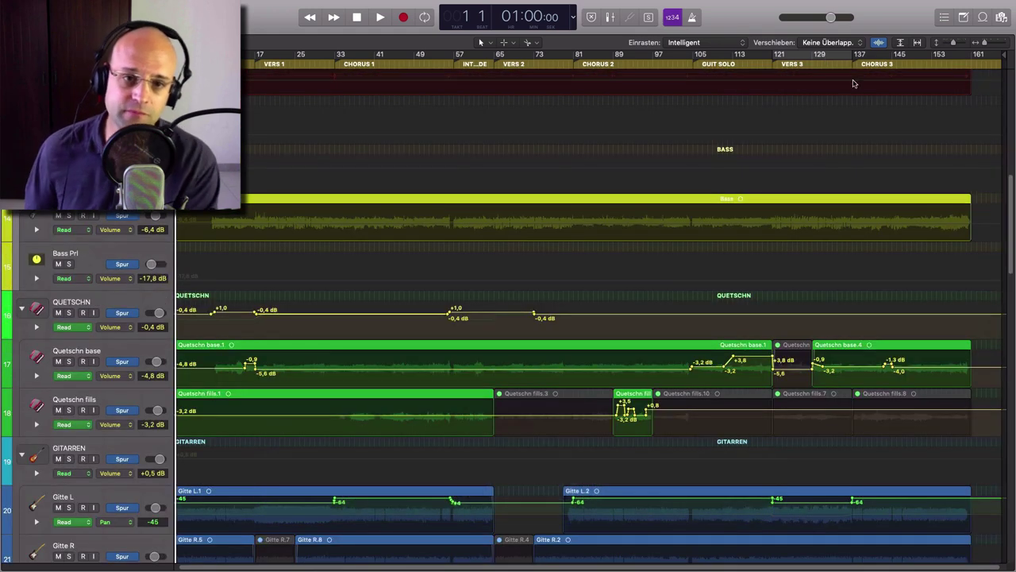
Examine the automation curves on all tracks, from the drums through bass, guitars and vocals to the MIASANMIA group
scroll(792, 227, "up", 8)
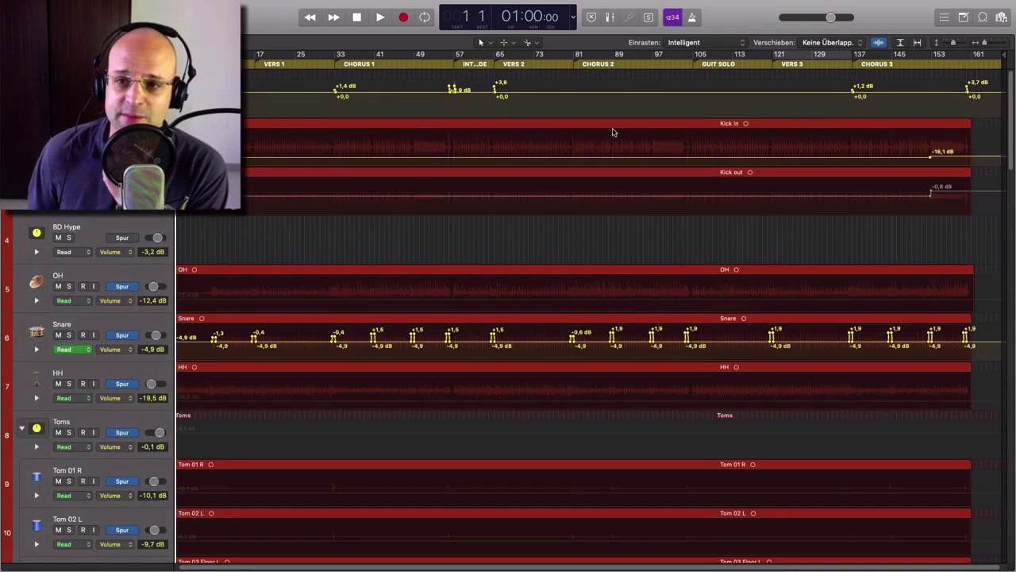
scroll(741, 303, "down", 6)
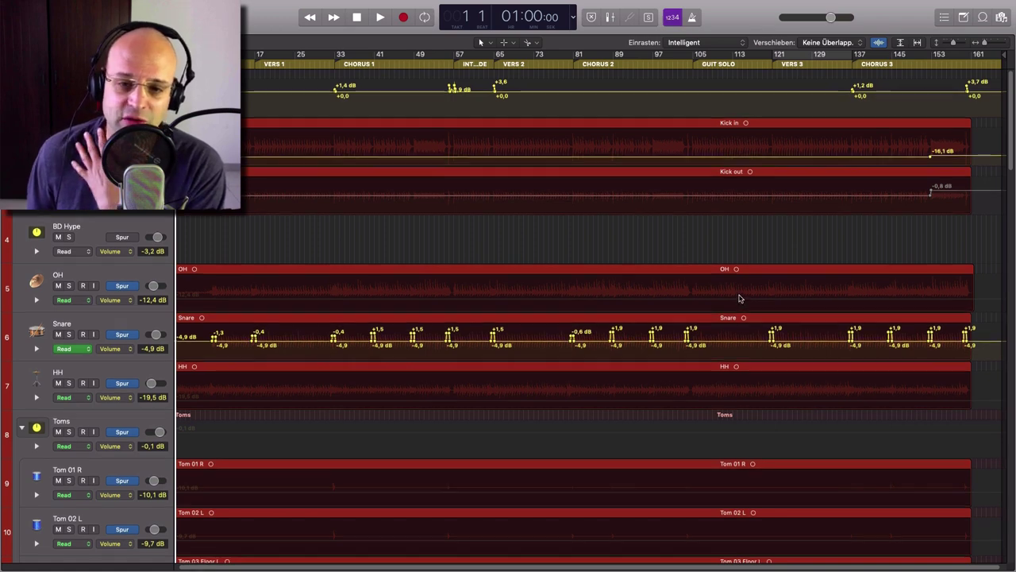
scroll(739, 296, "down", 8)
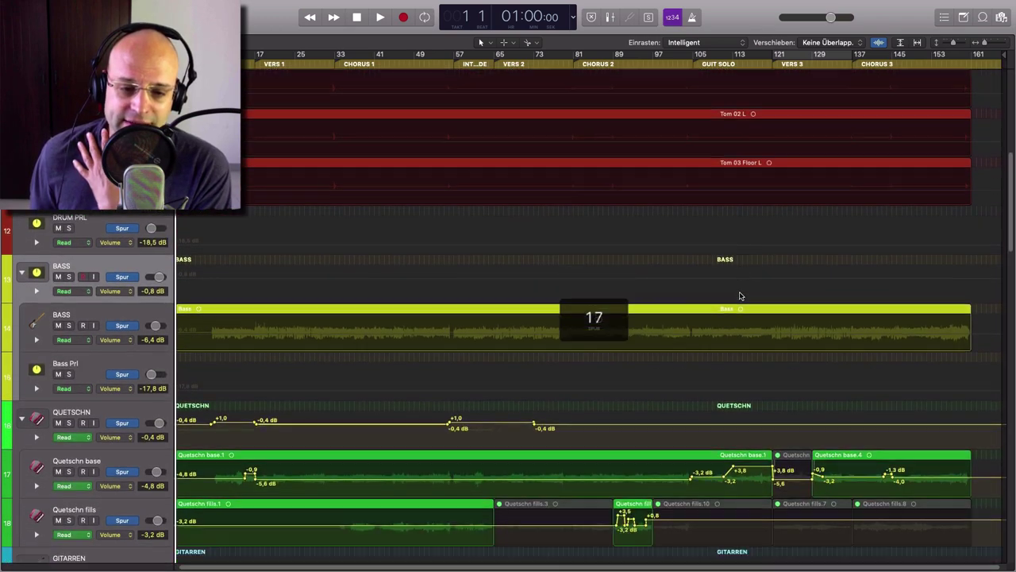
scroll(740, 293, "down", 8)
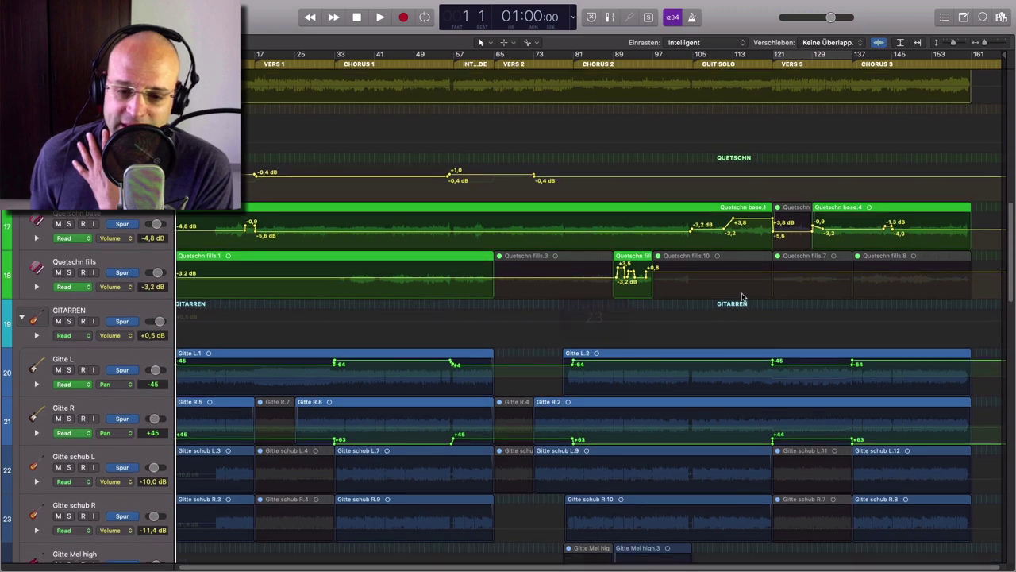
scroll(742, 293, "down", 9)
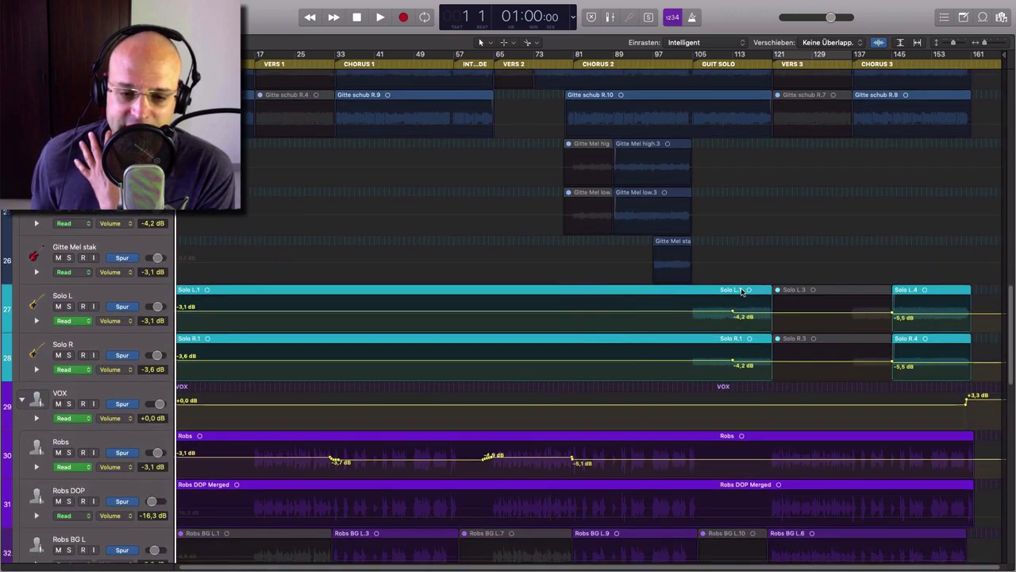
scroll(739, 291, "down", 5)
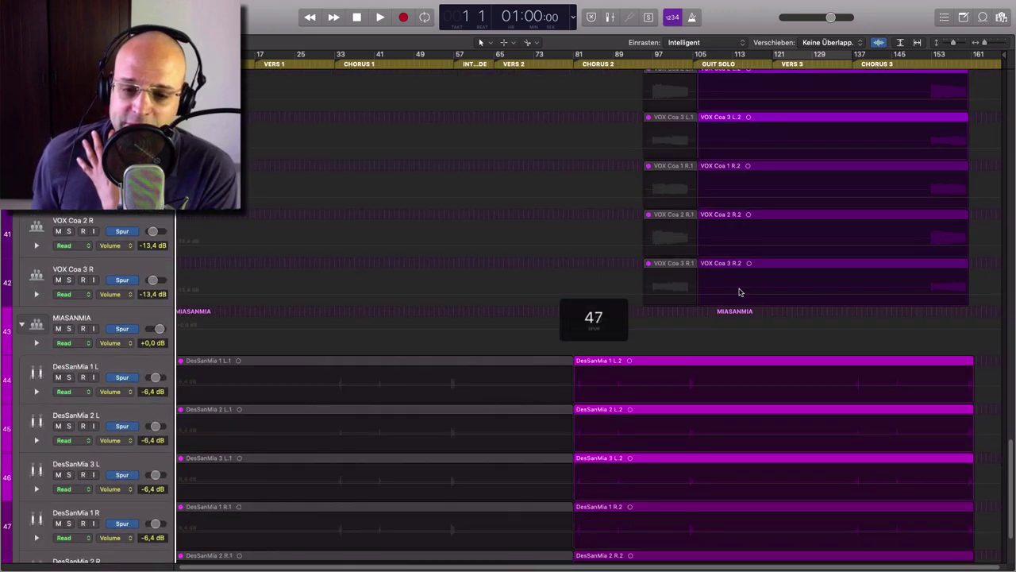
scroll(739, 293, "up", 20)
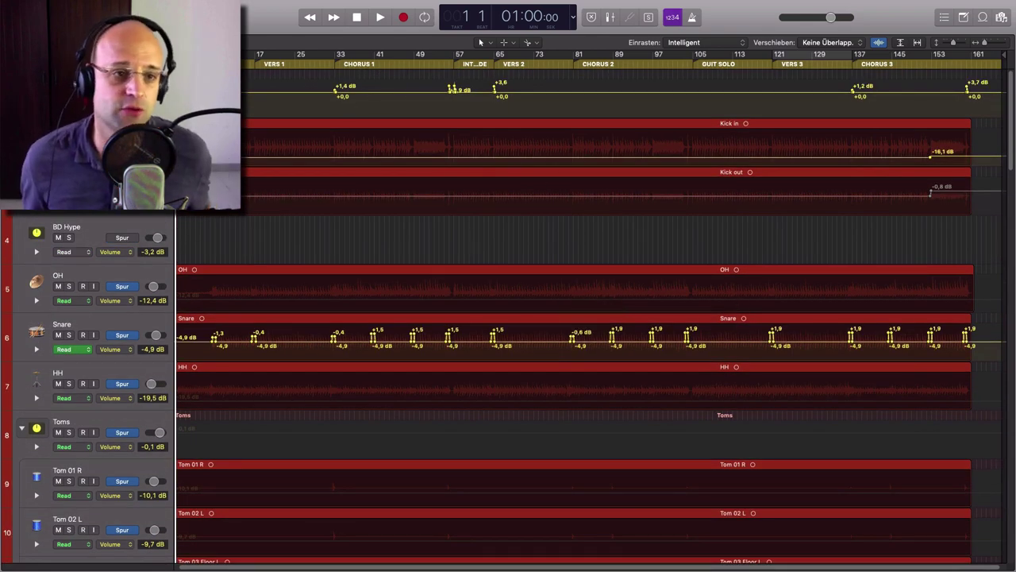
Inspect the drum bus volume spike at the start of Chorus 1 up close and place the playhead at bar 33
left_click_drag(312, 83, 448, 129)
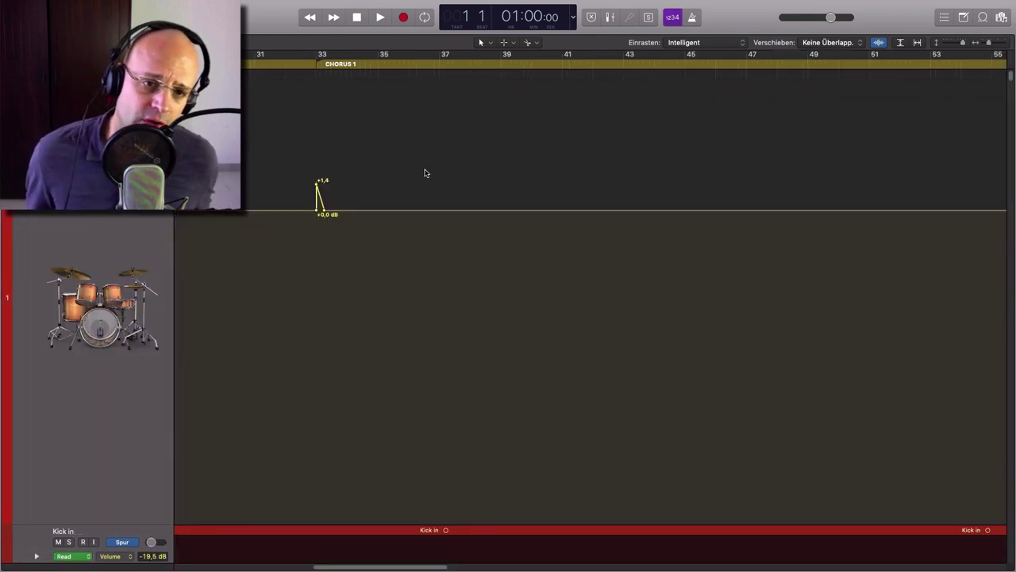
scroll(429, 173, "left", 2)
scroll(437, 179, "left", 3)
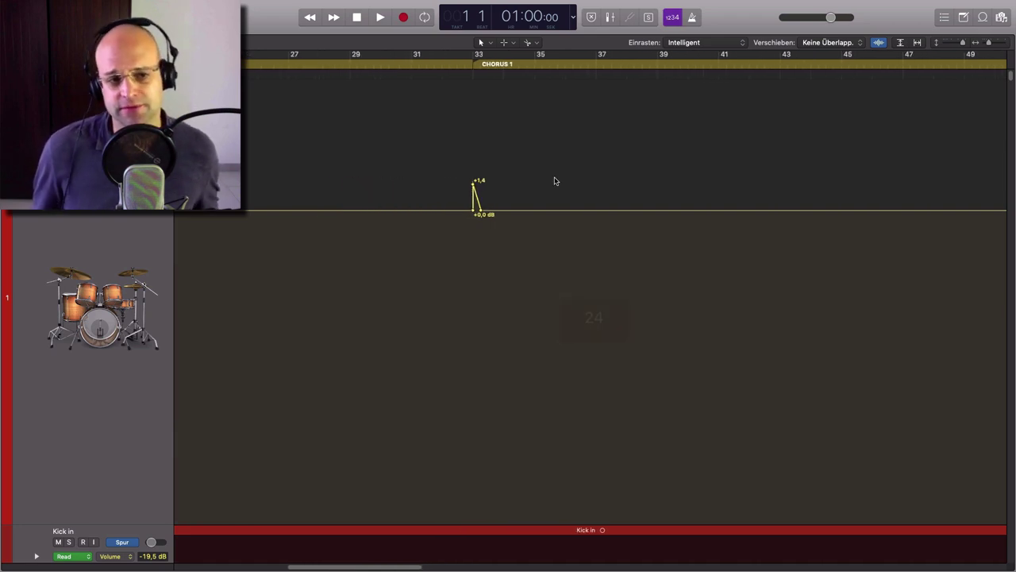
scroll(492, 230, "left", 2)
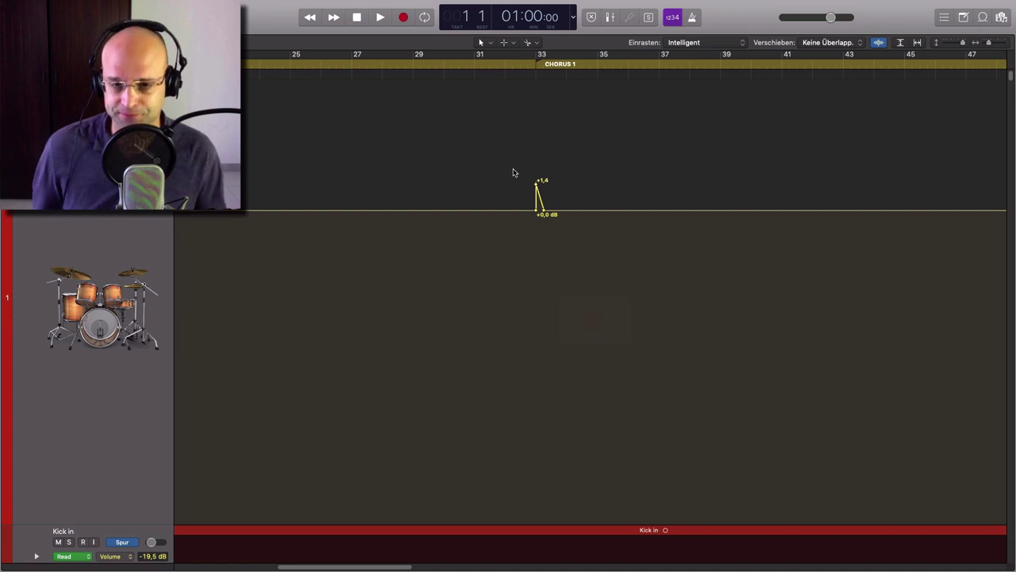
left_click(535, 63)
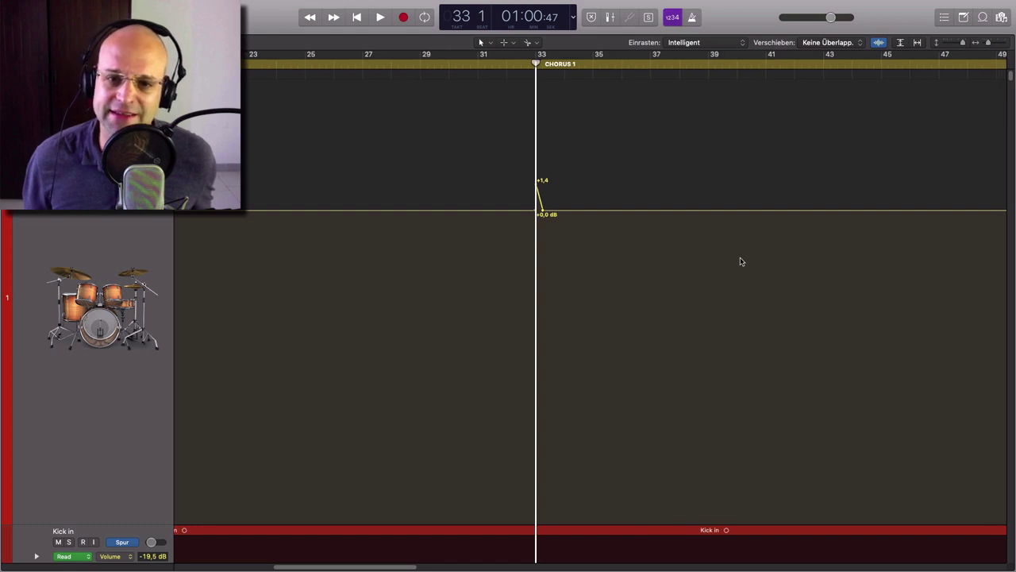
Audition the drum bus volume spikes leading into the Interlude from bar 55, then stop
scroll(739, 262, "right", 5)
scroll(734, 263, "right", 8)
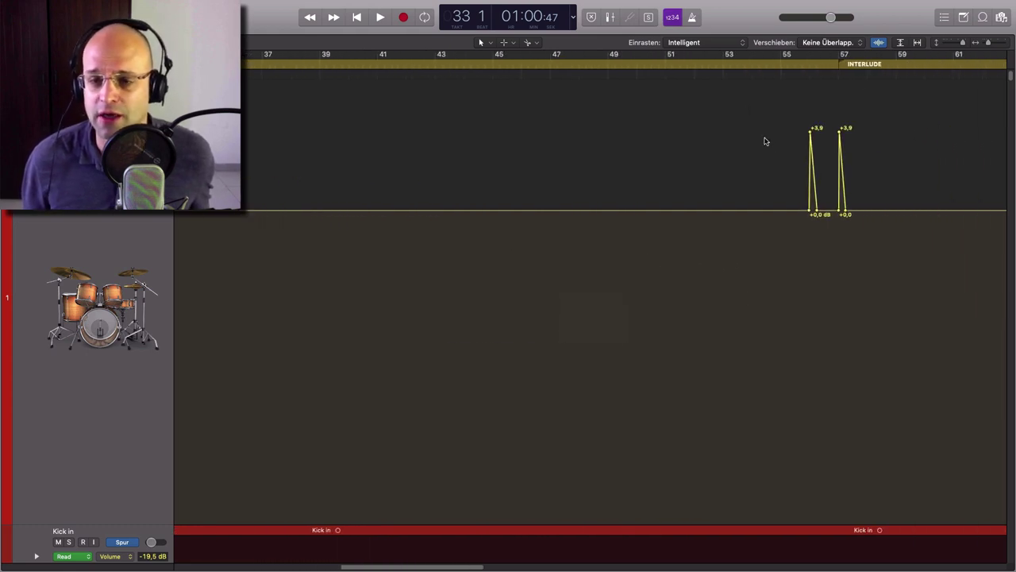
left_click(782, 62)
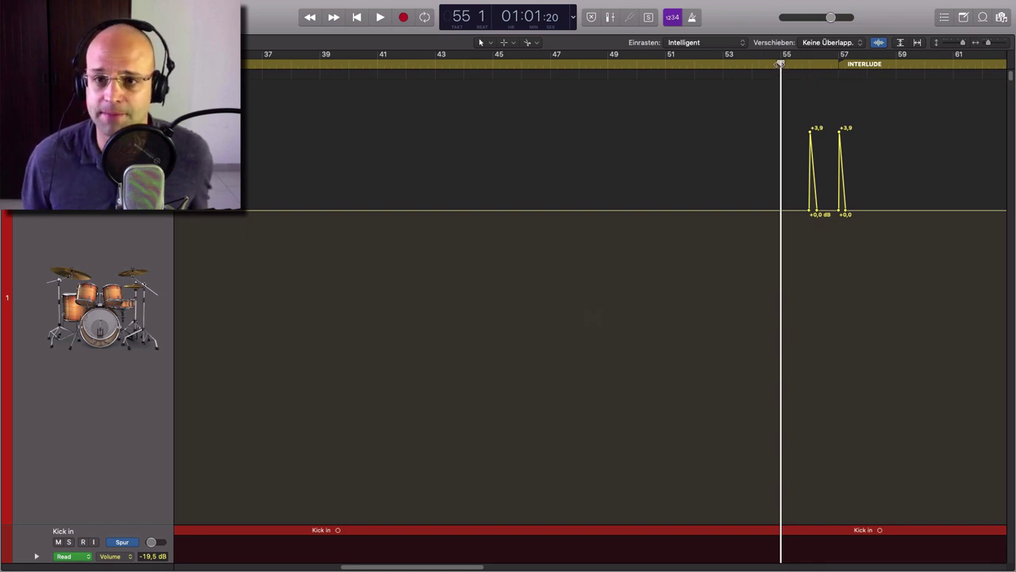
key("space")
scroll(800, 265, "right", 3)
scroll(826, 274, "right", 2)
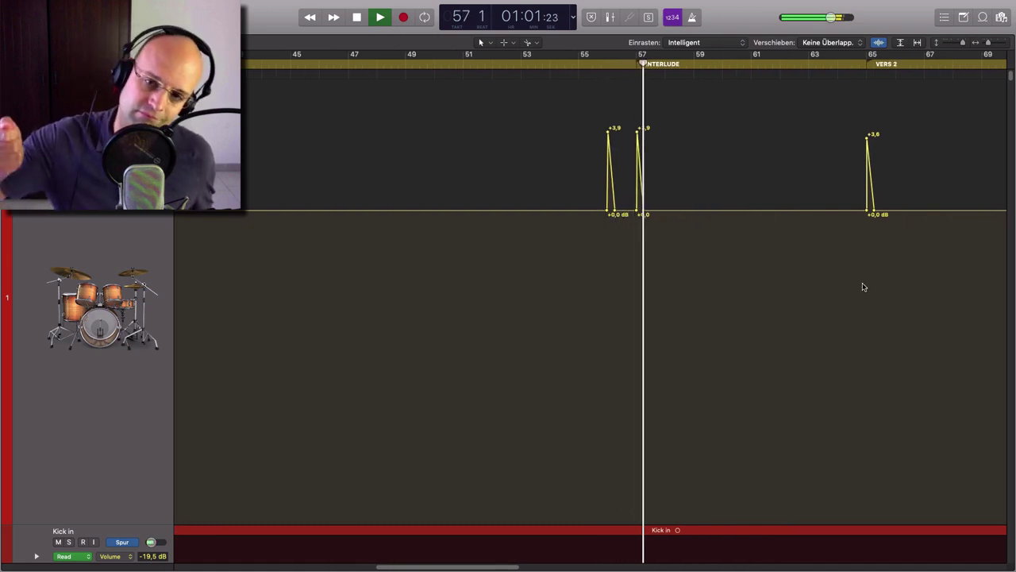
key("space")
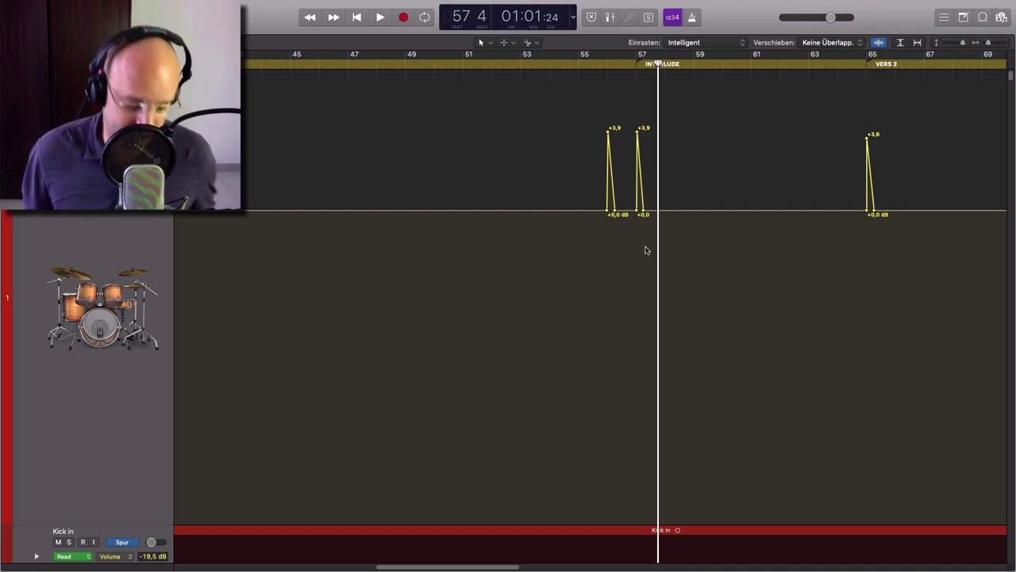
Examine the volume automation over the whole song on the drum bus, Kick in, Kick out and Snare tracks
key("z")
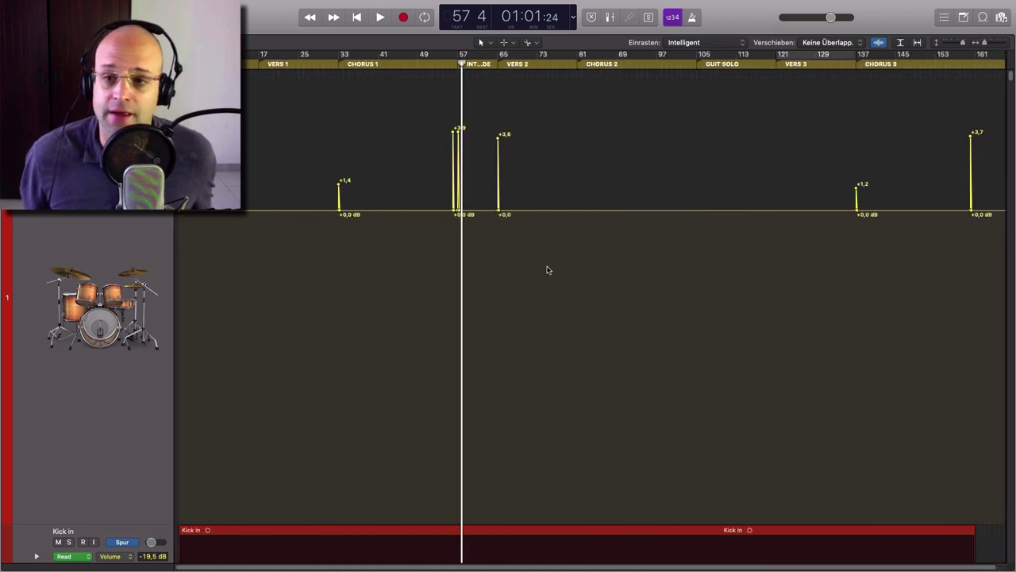
scroll(826, 197, "right", 1)
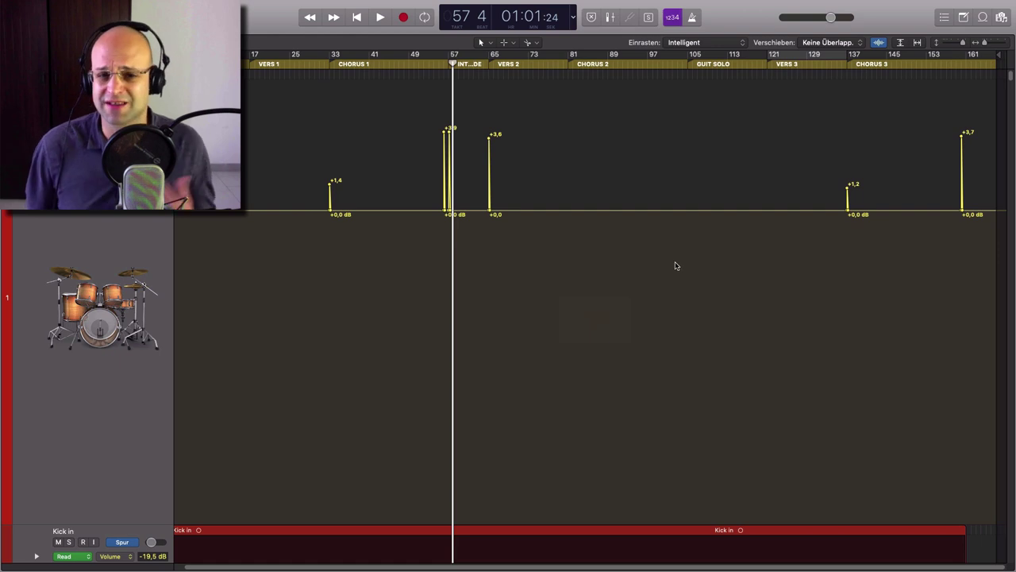
scroll(663, 290, "down", 10)
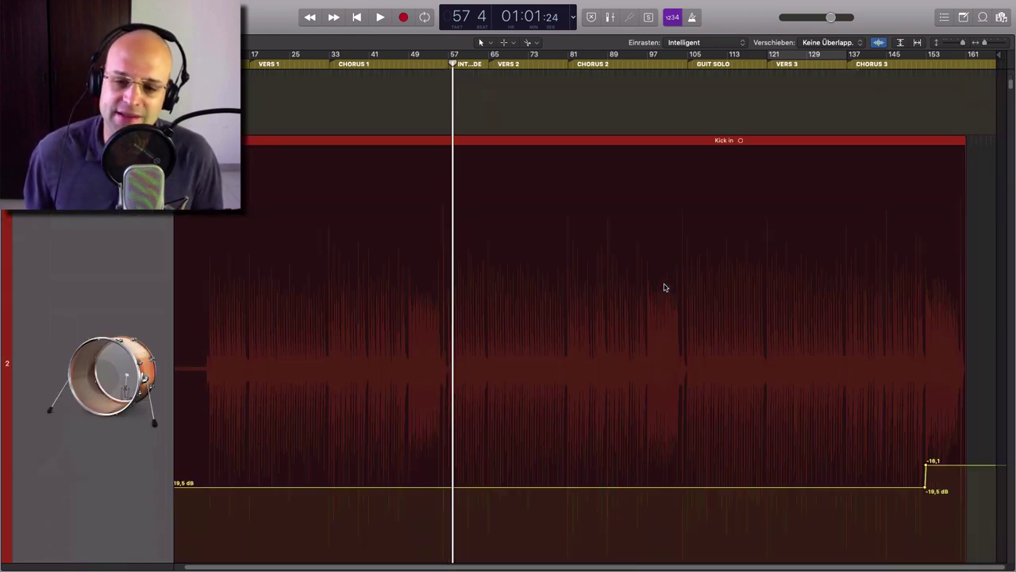
scroll(665, 289, "down", 10)
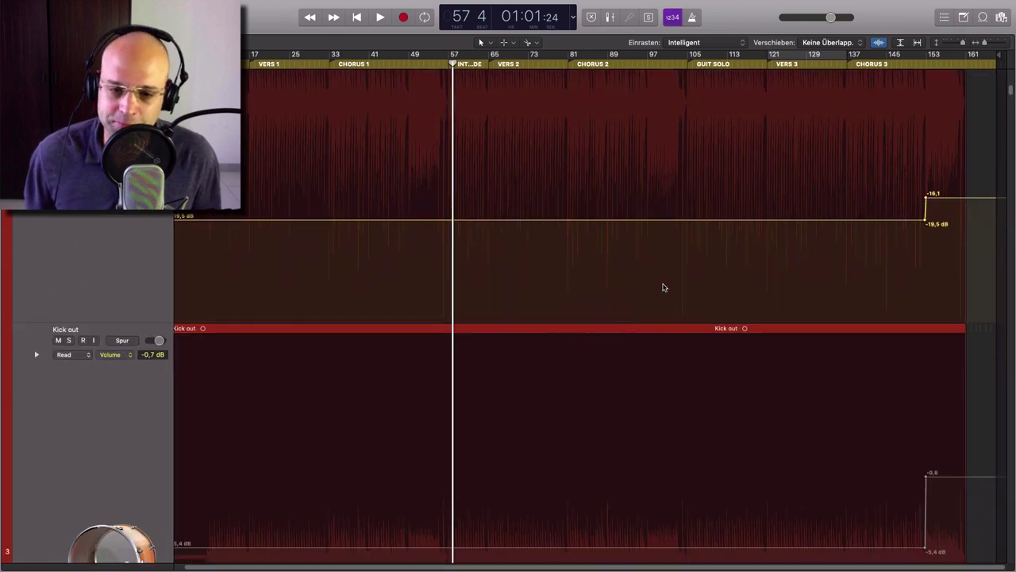
scroll(664, 288, "down", 10)
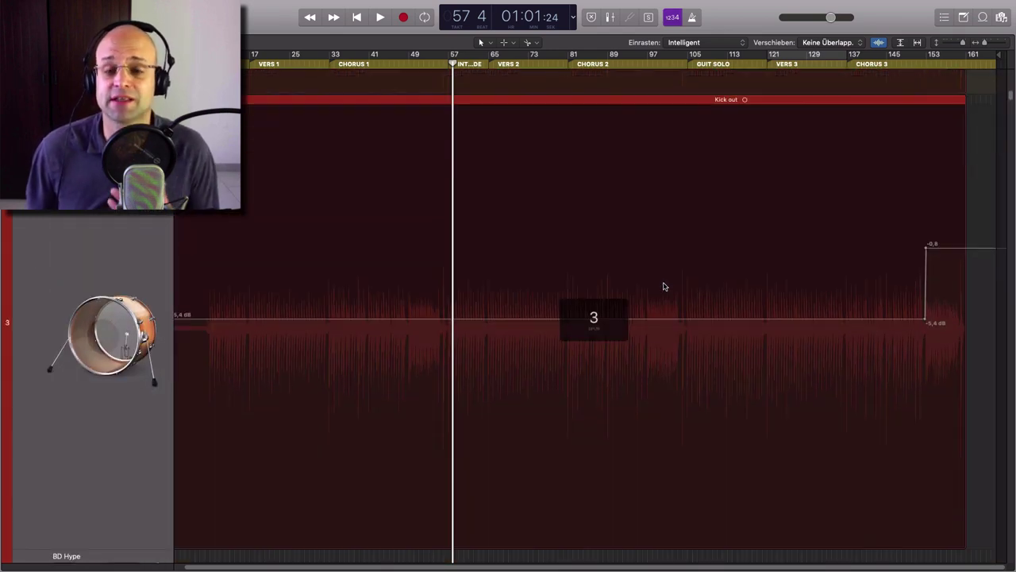
scroll(664, 284, "down", 20)
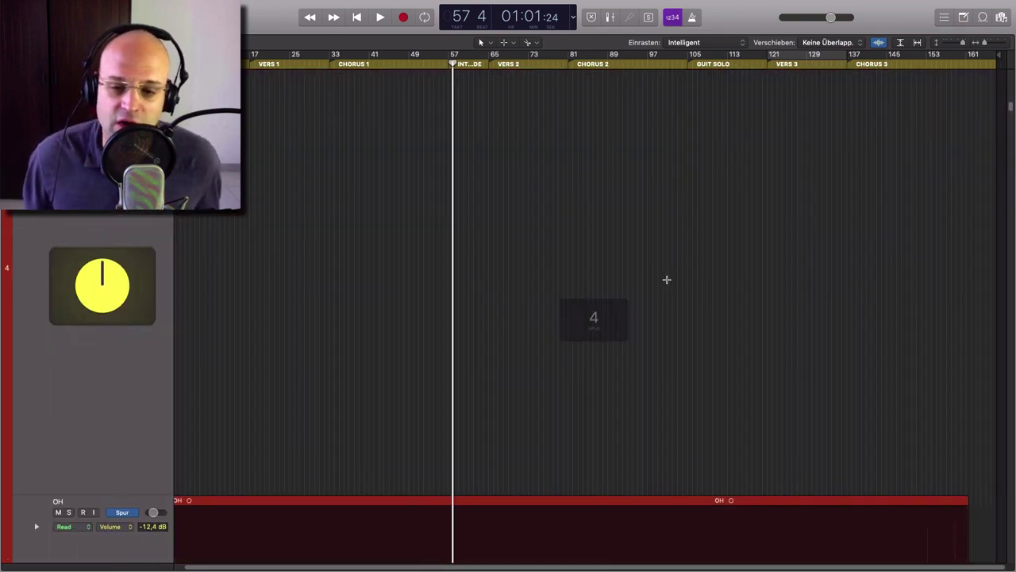
scroll(667, 280, "down", 15)
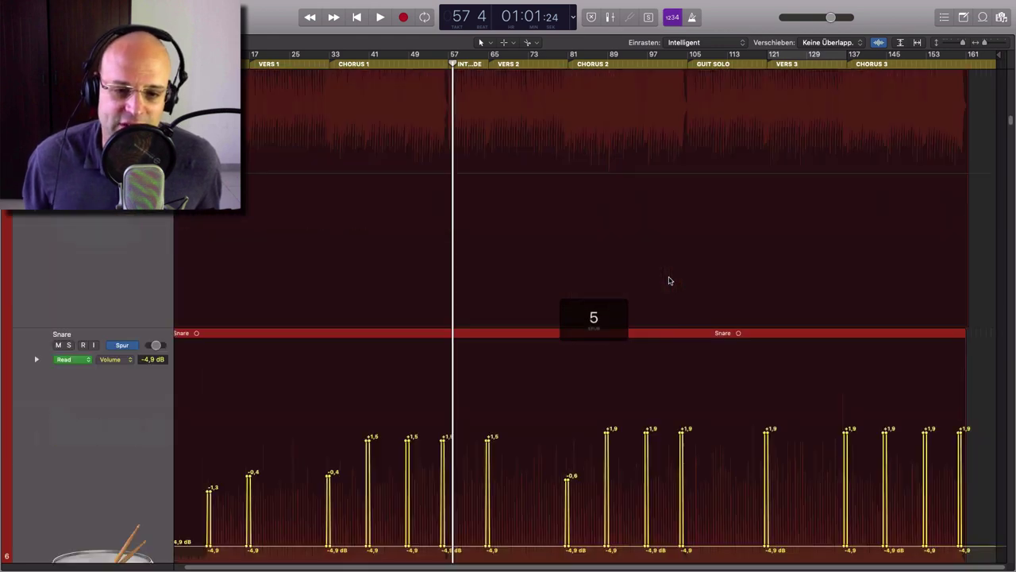
scroll(672, 280, "down", 1)
scroll(811, 337, "down", 10)
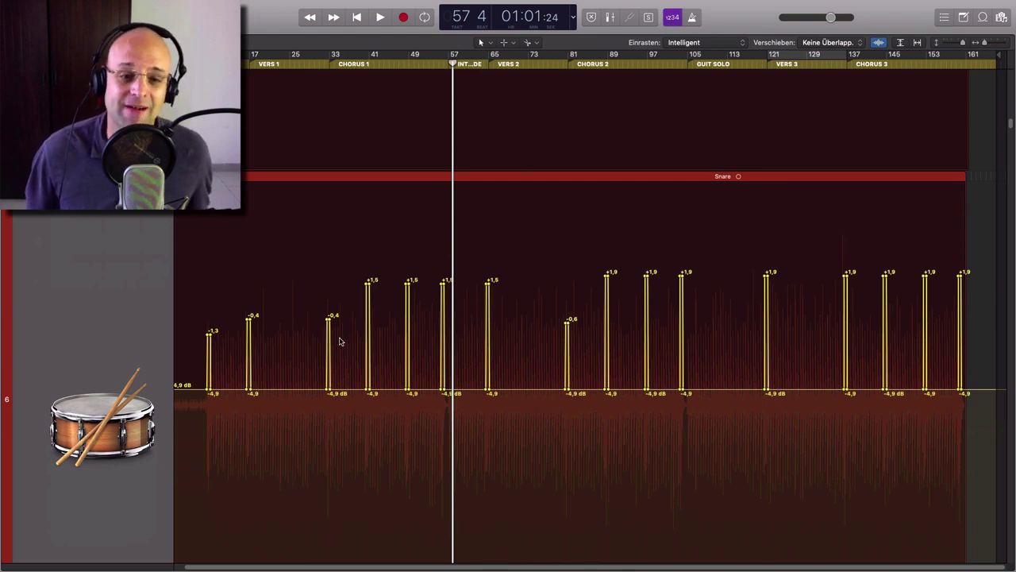
Solo the Snare track and audition its boosted fill in bar 40, starting from bar 39
left_click_drag(341, 261, 398, 427)
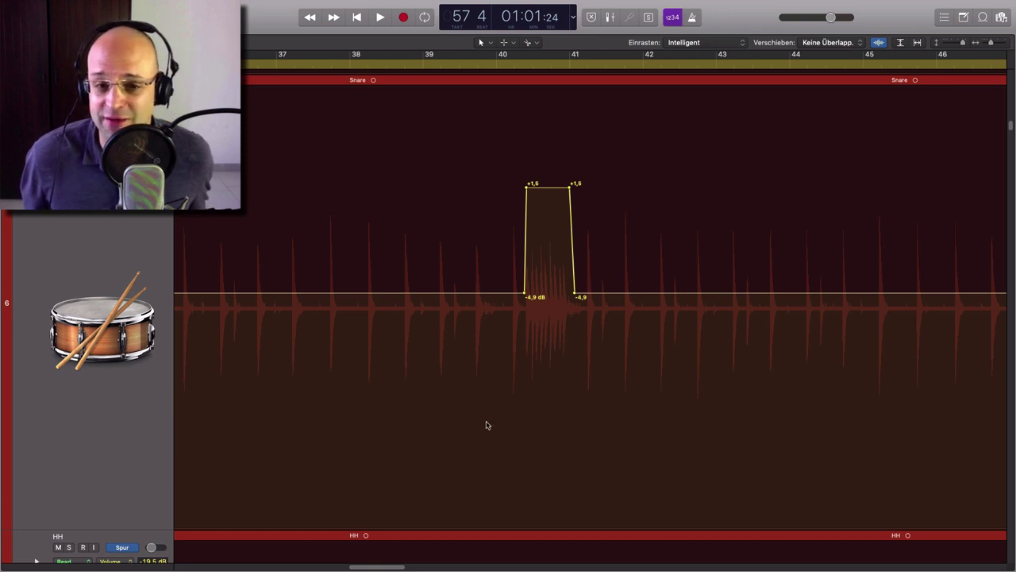
scroll(488, 425, "up", 8)
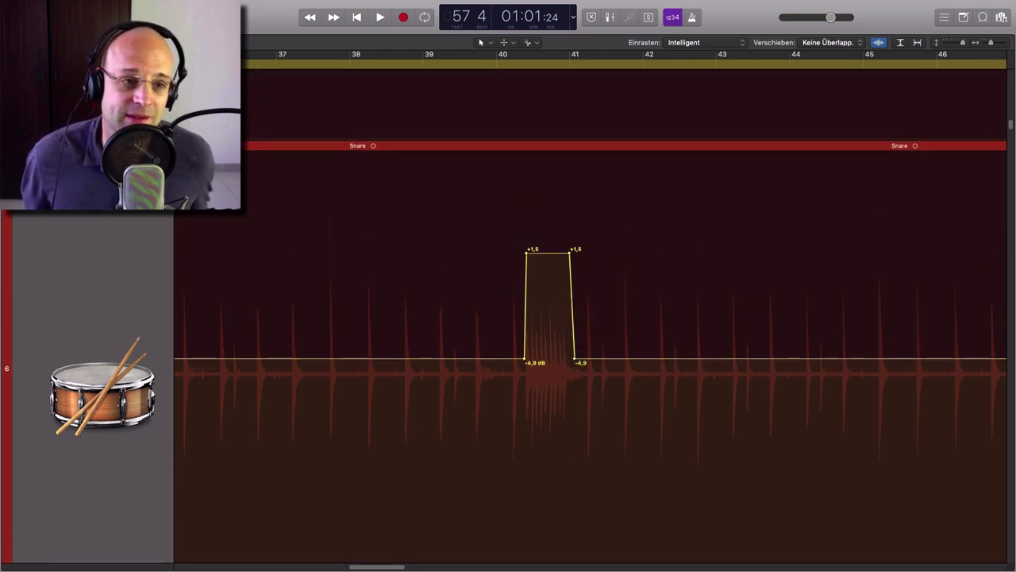
left_click(42, 170)
left_click(441, 63)
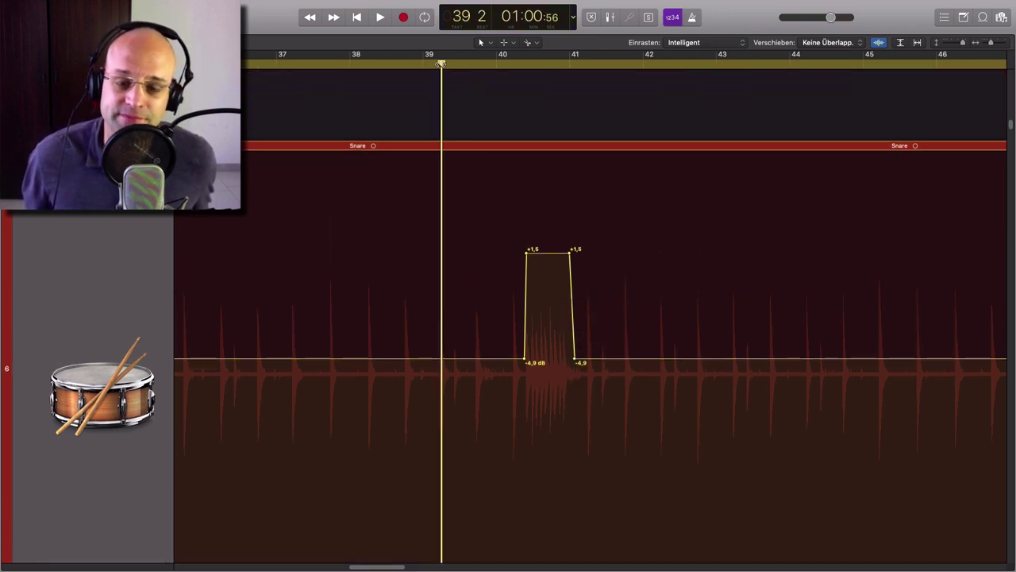
key("space")
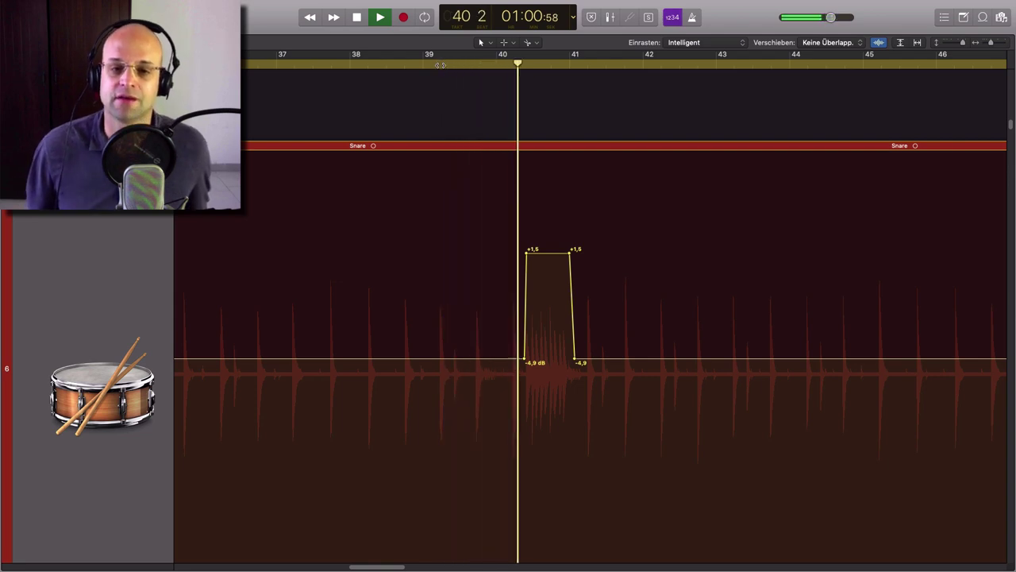
key("space")
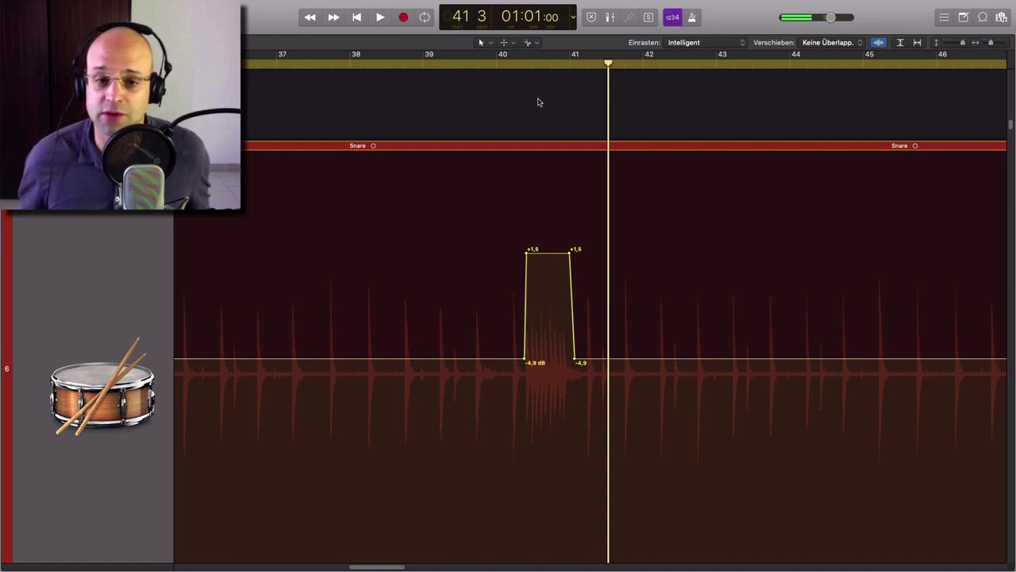
Lower the volume automation of the snare fill in bar 40 to -4.7 dB and audition it from bar 38
left_click_drag(547, 254, 548, 359)
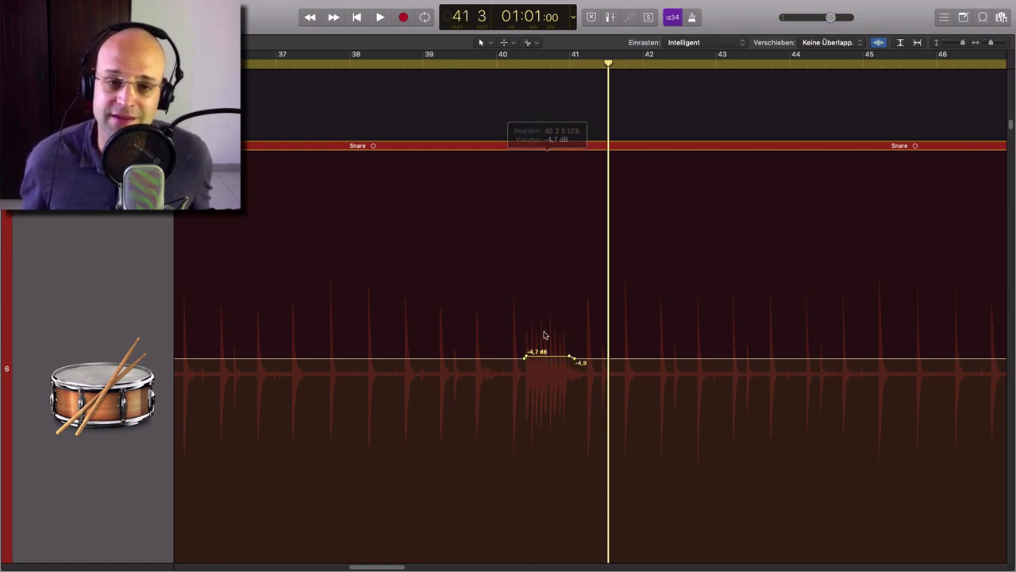
left_click(406, 63)
key("space")
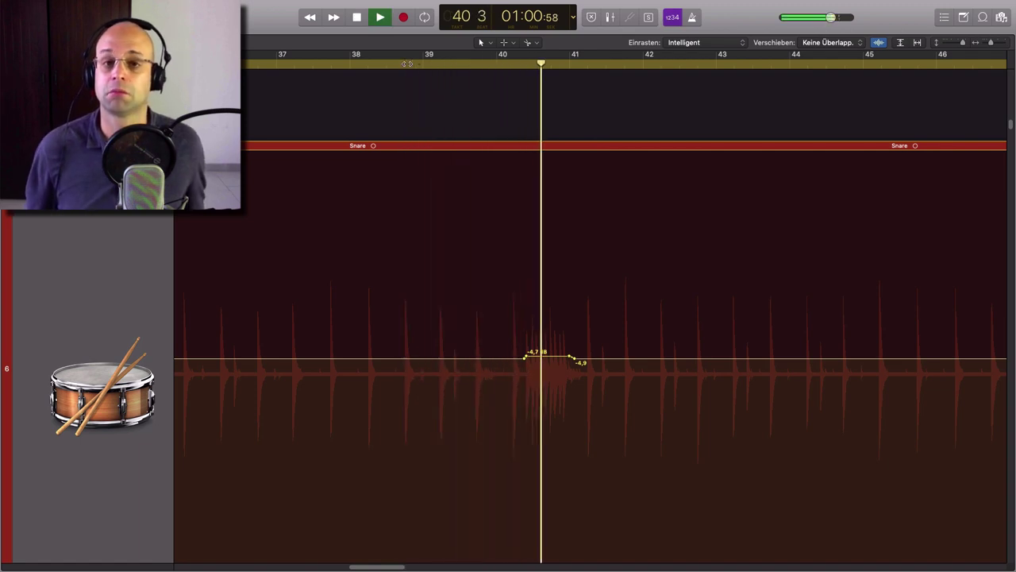
key("space")
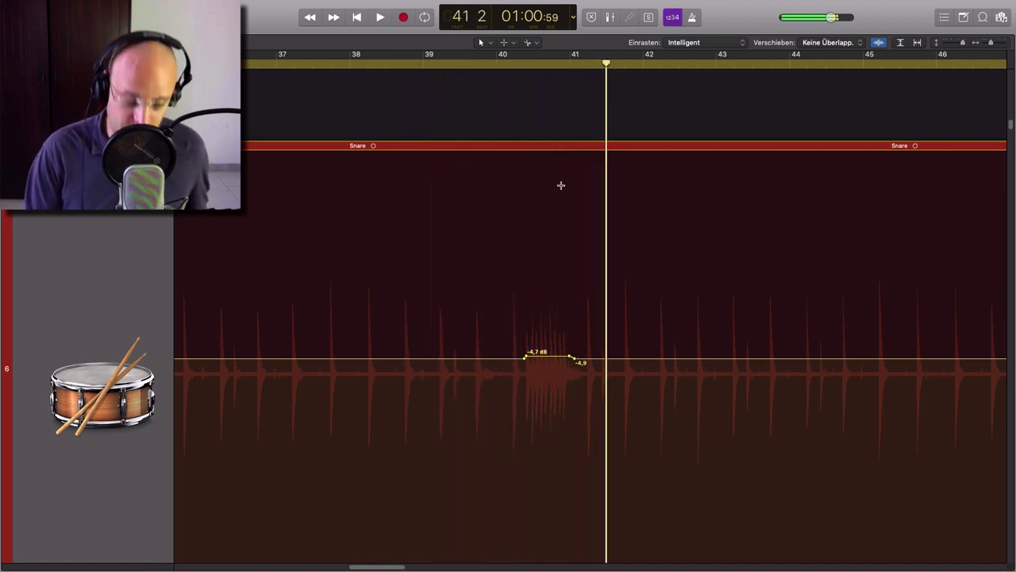
Undo the volume change on the snare fill and audition the boosted fill again from bar 39
key("super+z")
double_click(462, 63)
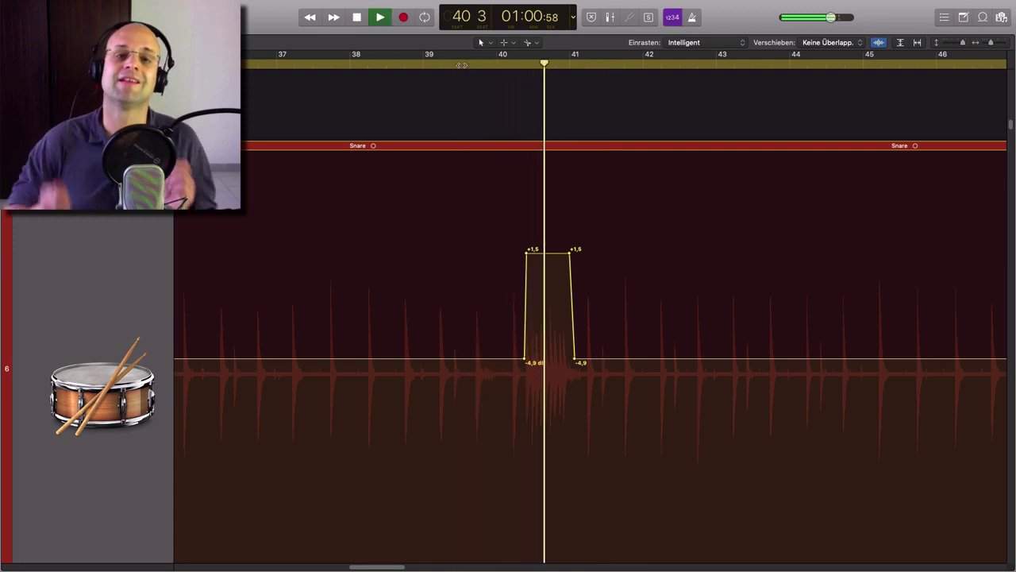
key("space")
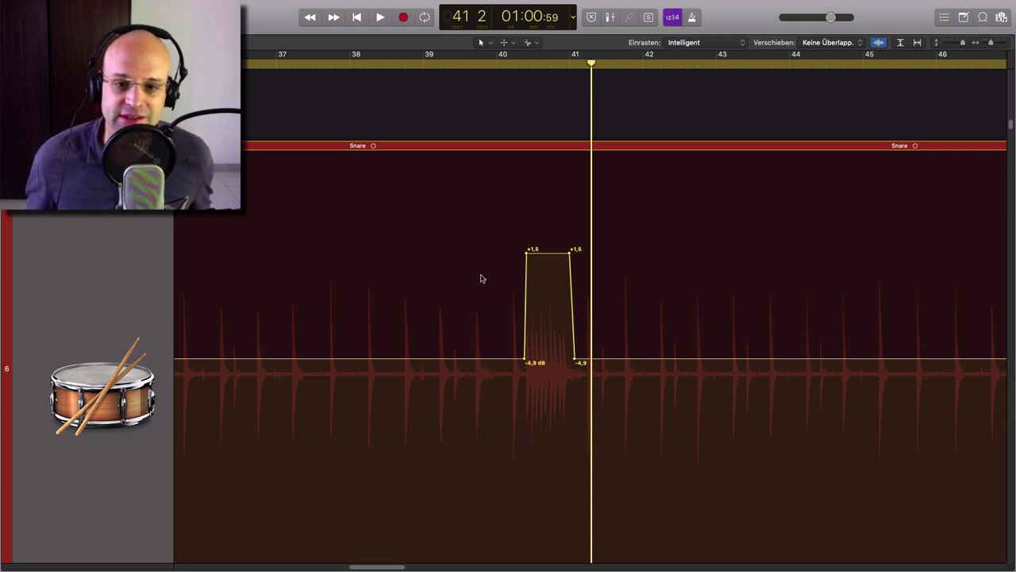
Examine the boosted fills in the Snare volume automation from Verse 1 through Chorus 2
key("super+Left")
key("super+Left")
key("super+Left")
key("super+Left")
key("super+Left")
key("super+Left")
key("super+Left")
key("super+Left")
scroll(727, 343, "right", 2)
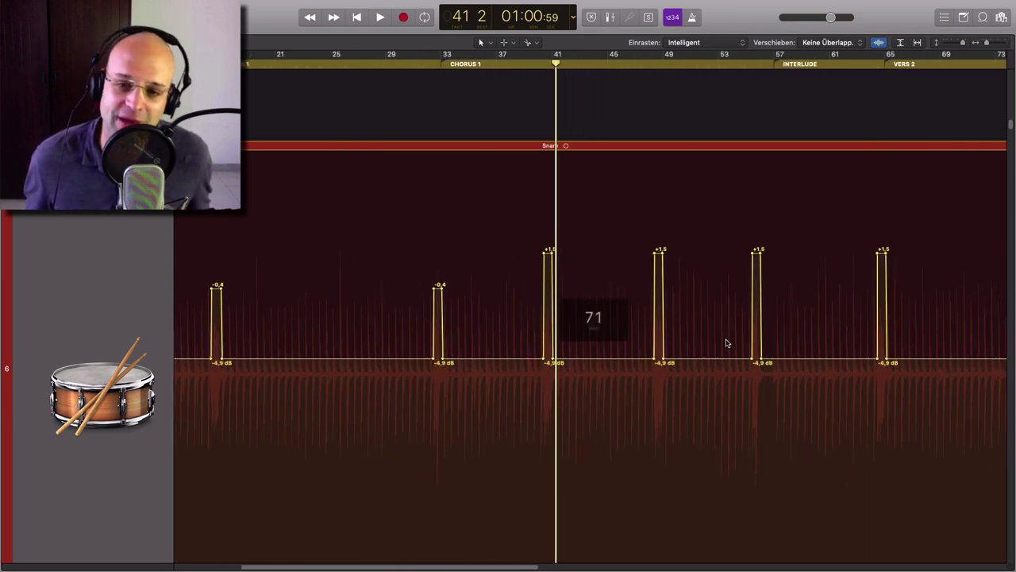
scroll(726, 343, "right", 10)
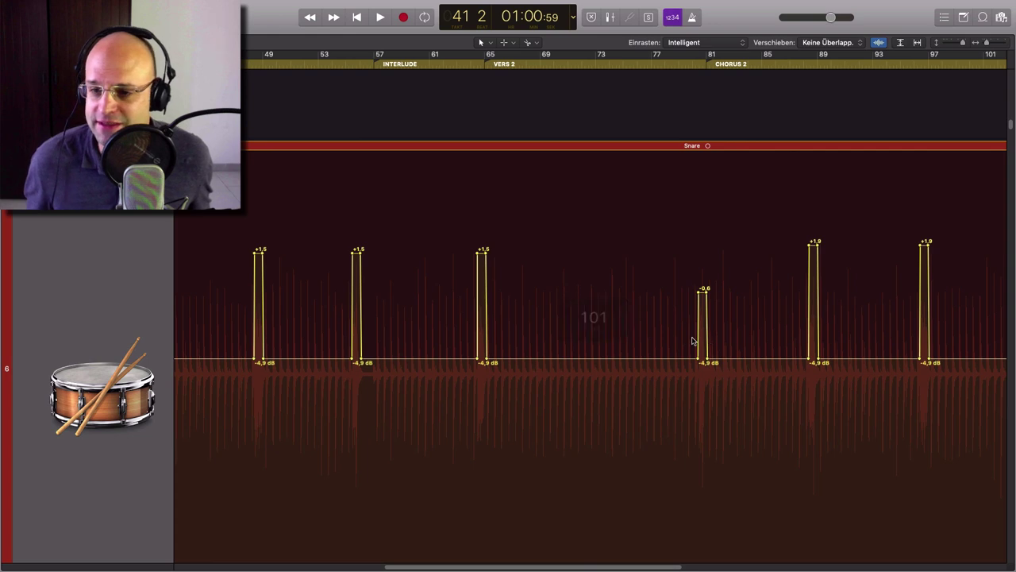
Examine the boosted fills in the Snare volume automation through Chorus 3, and look over the HH and tom tracks
key("super+Left")
key("super+Left")
key("super+Left")
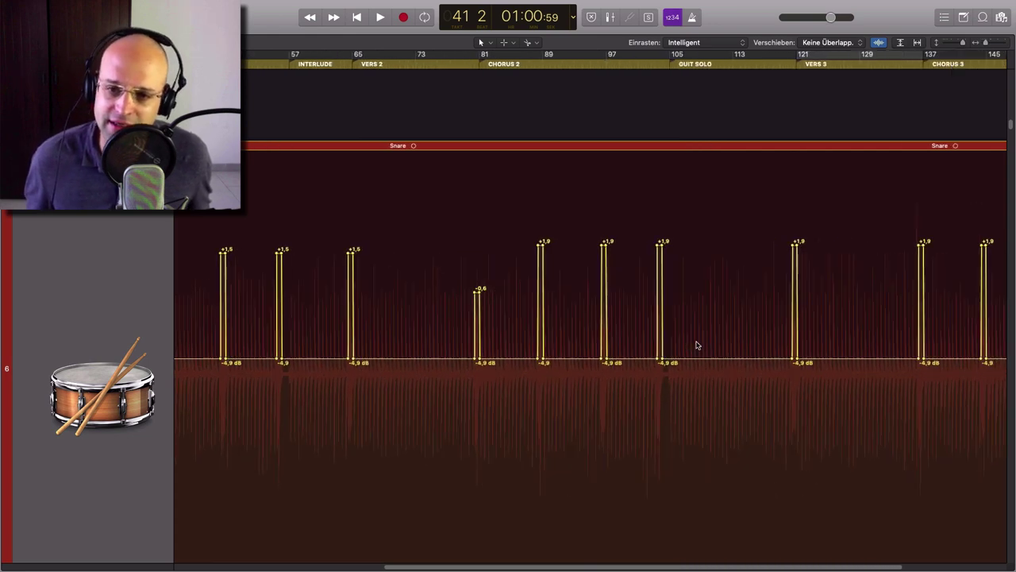
key("super+Left")
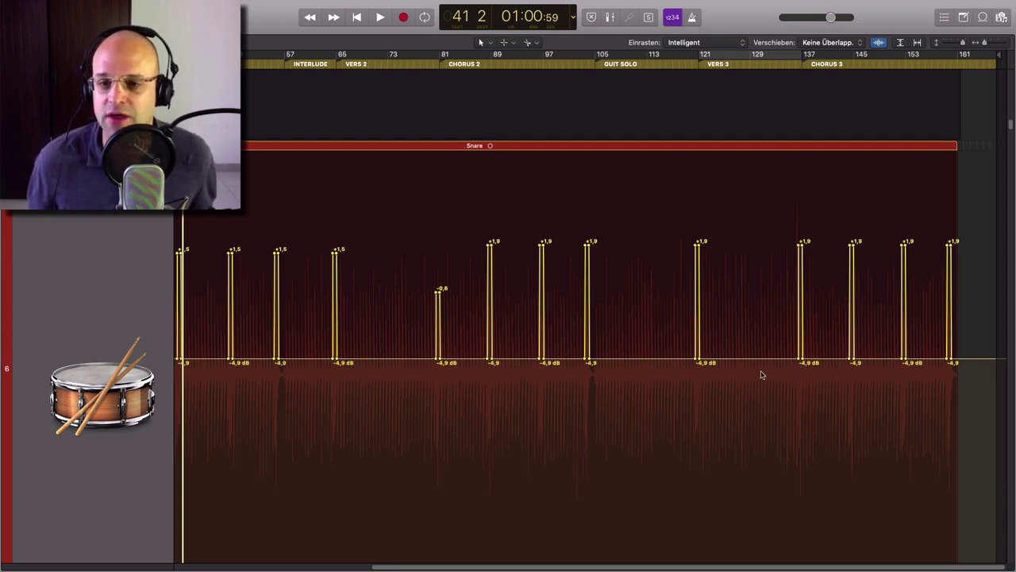
scroll(651, 398, "down", 10)
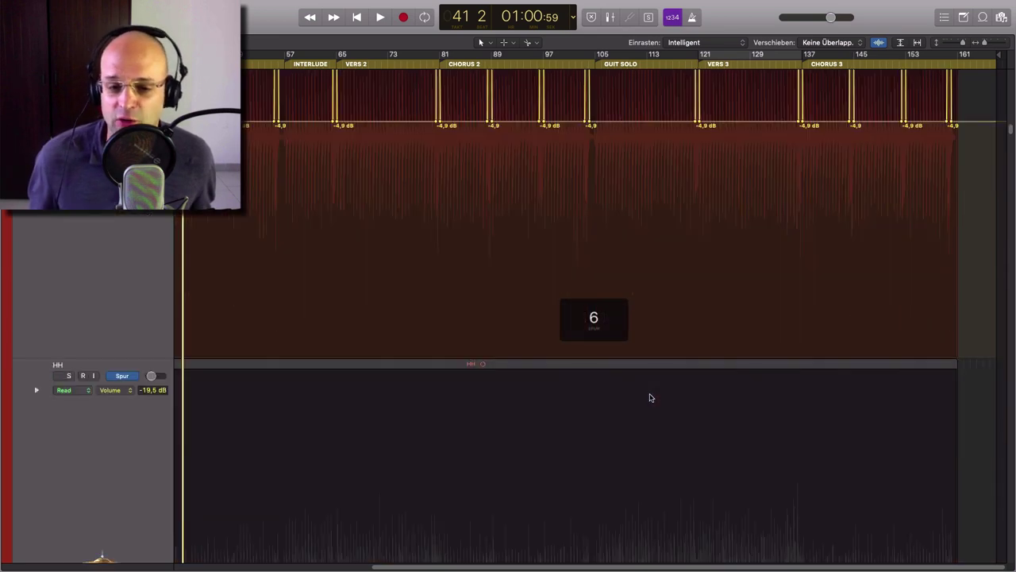
scroll(650, 396, "down", 10)
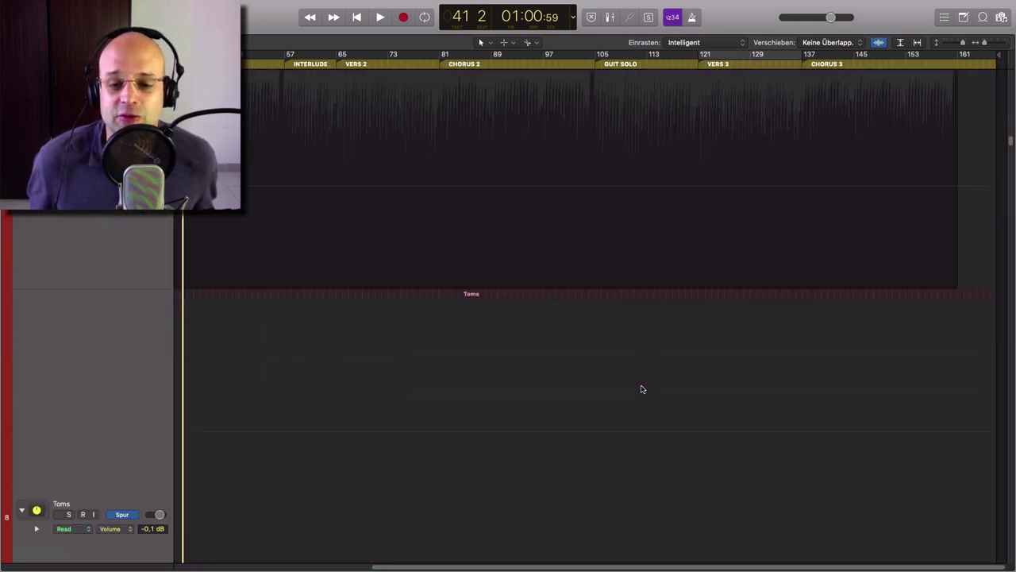
scroll(643, 389, "down", 10)
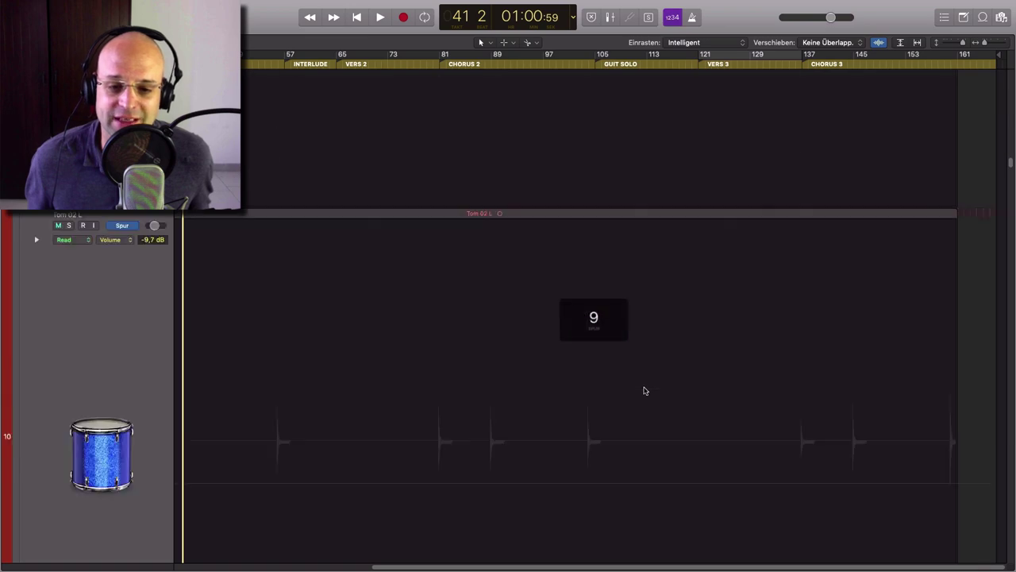
Return to the full arrangement, select the GITARREN stack and show the automation on its guitar tracks
key("z")
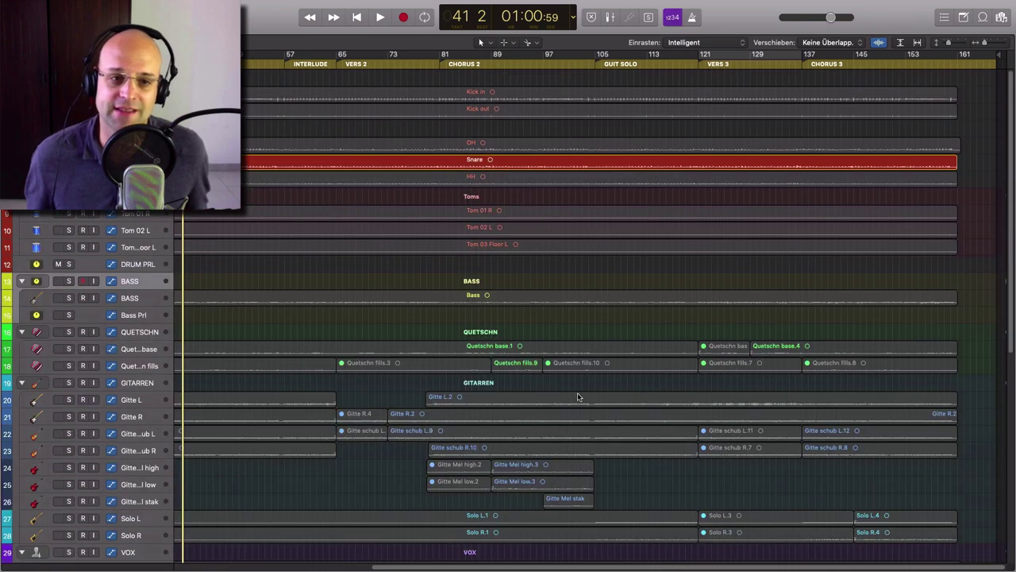
key("super+a")
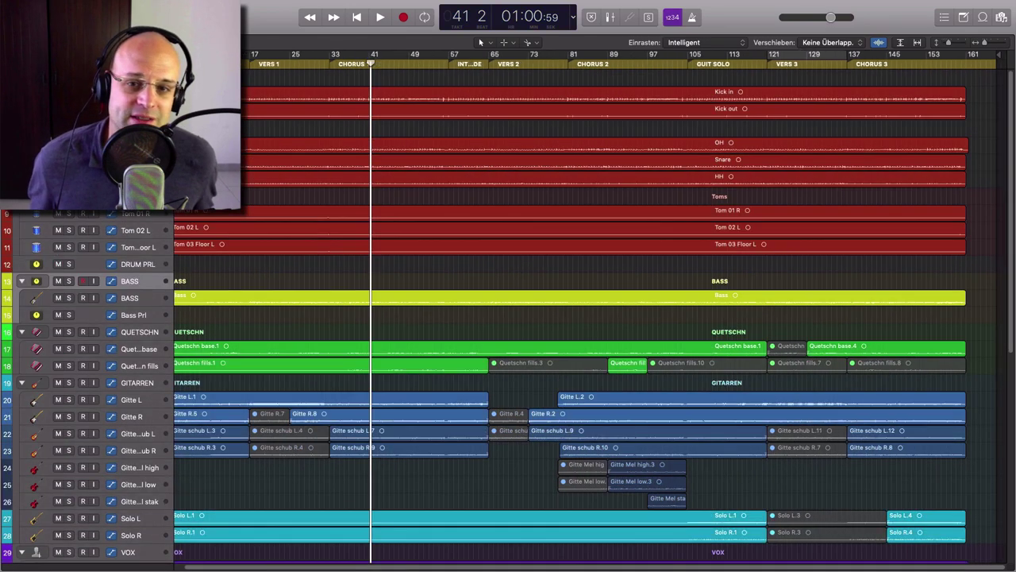
scroll(326, 238, "left", 2)
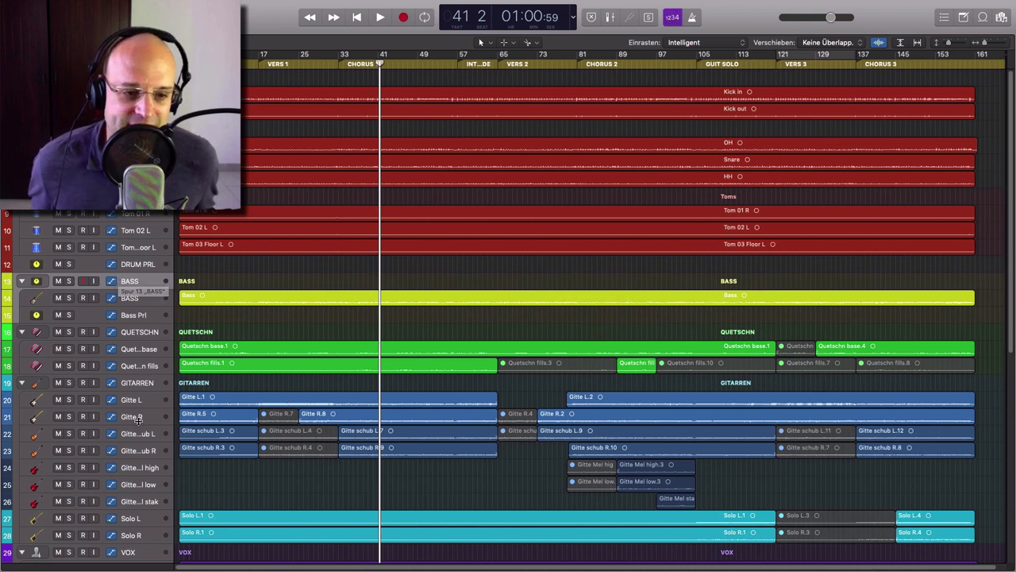
left_click(148, 384)
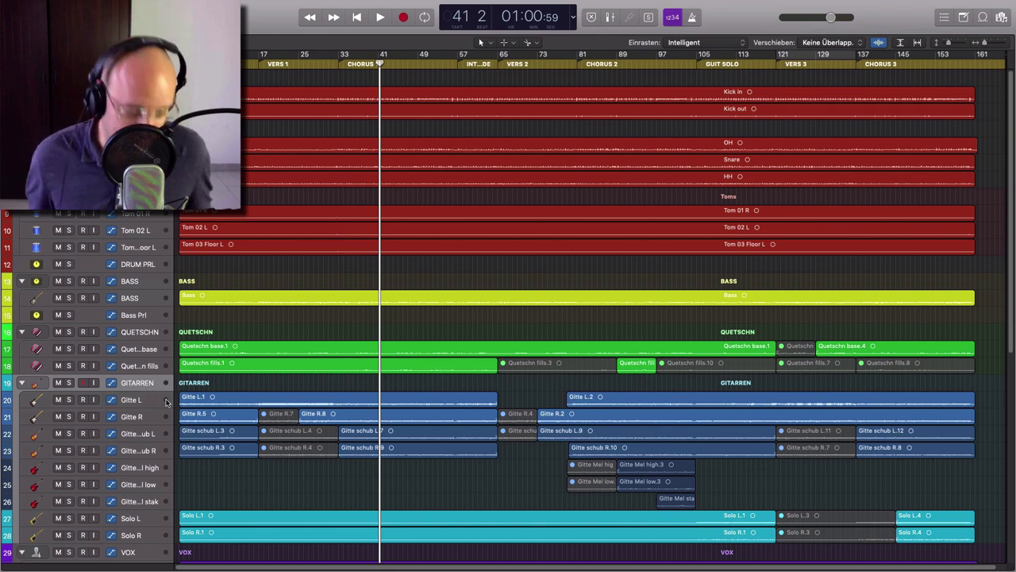
key("super+Down")
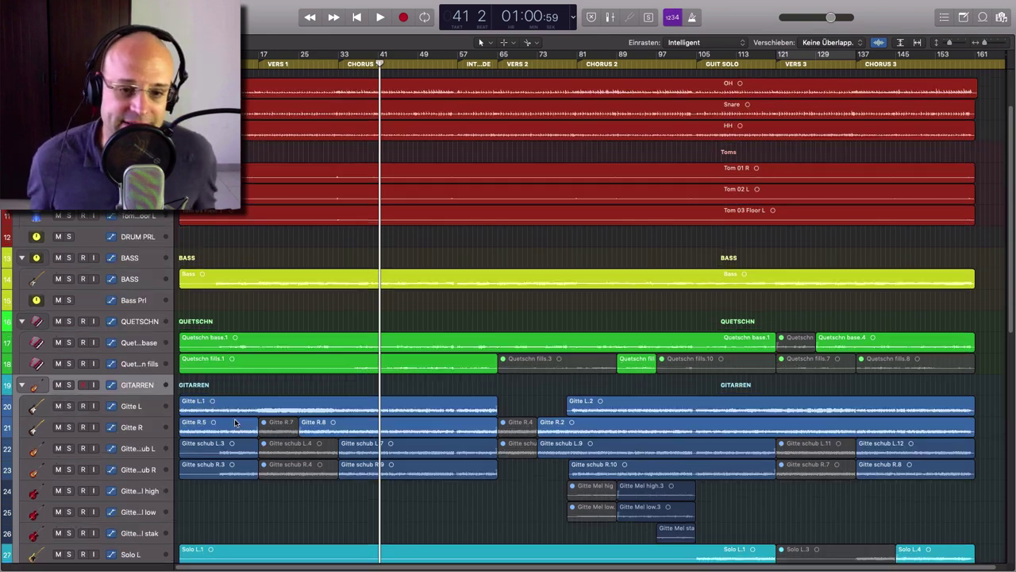
key("a")
scroll(323, 442, "down", 4)
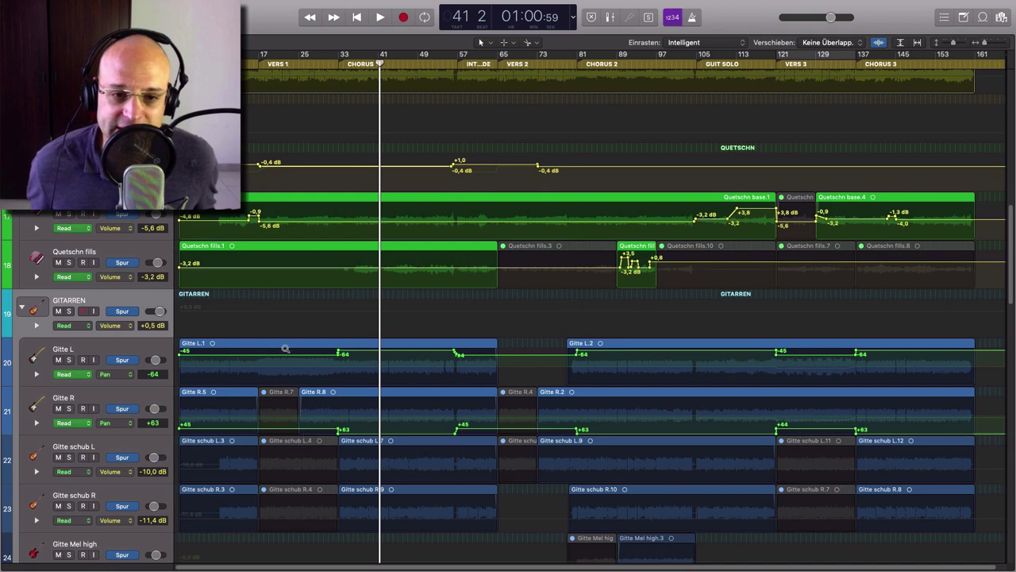
Examine the pan automation of Gitte L and Gitte R from Verse 1 to Chorus 2, placing the playhead at bar 33
left_click_drag(267, 327, 561, 494)
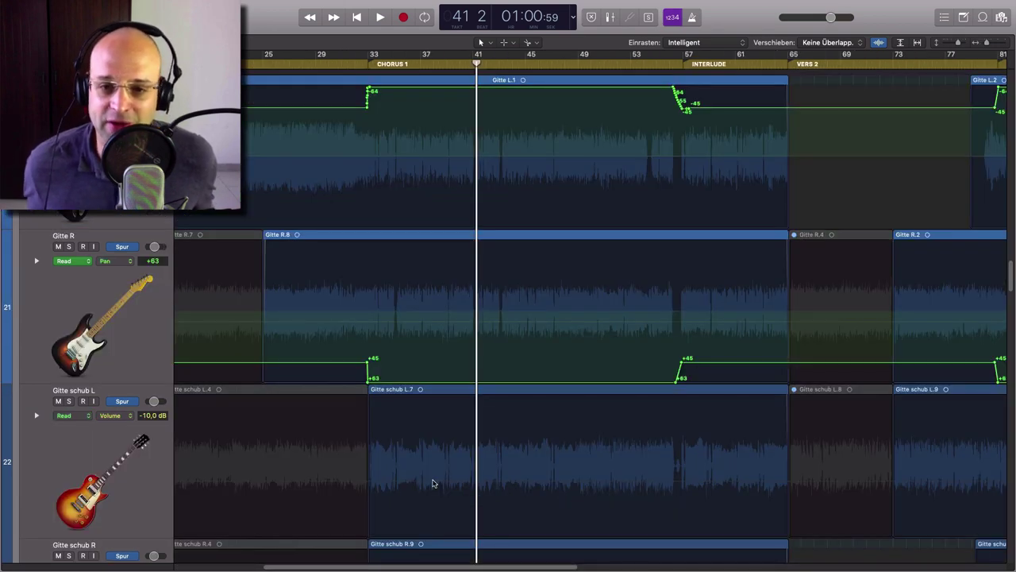
scroll(426, 476, "up", 2)
key("super+Left")
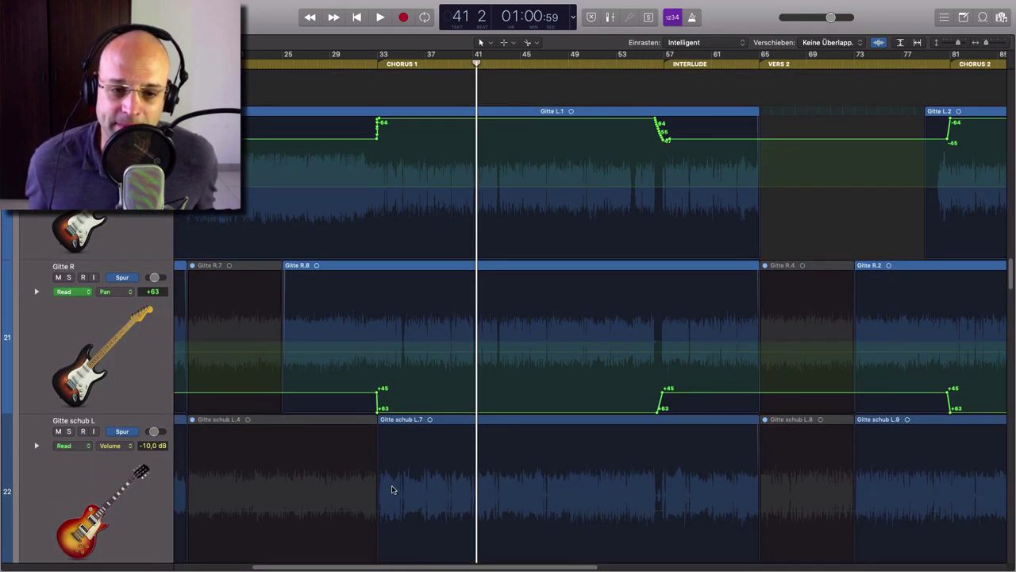
key("super+Left")
key("super+Up")
key("super+Up")
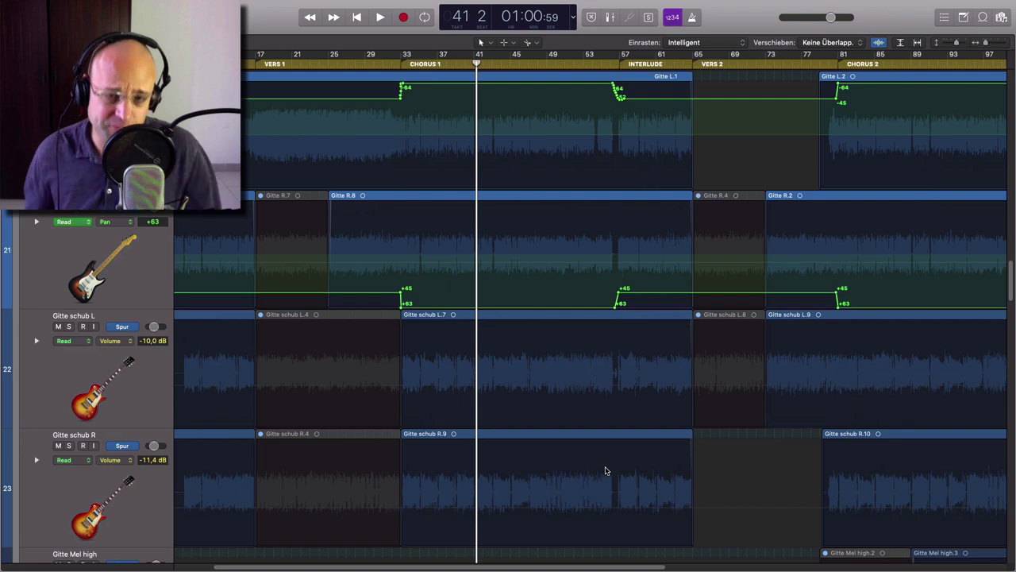
left_click(401, 63)
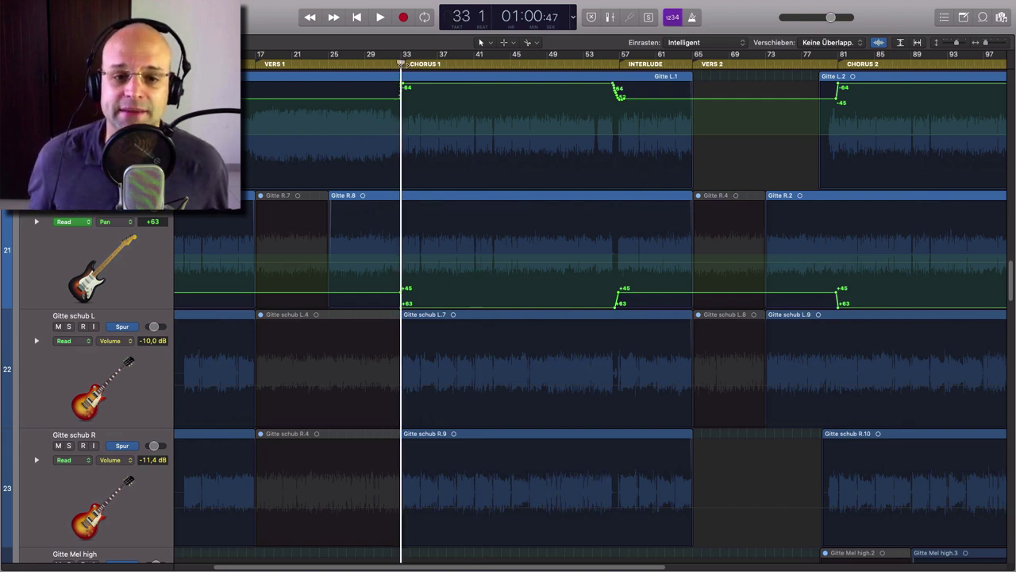
scroll(310, 182, "left", 3)
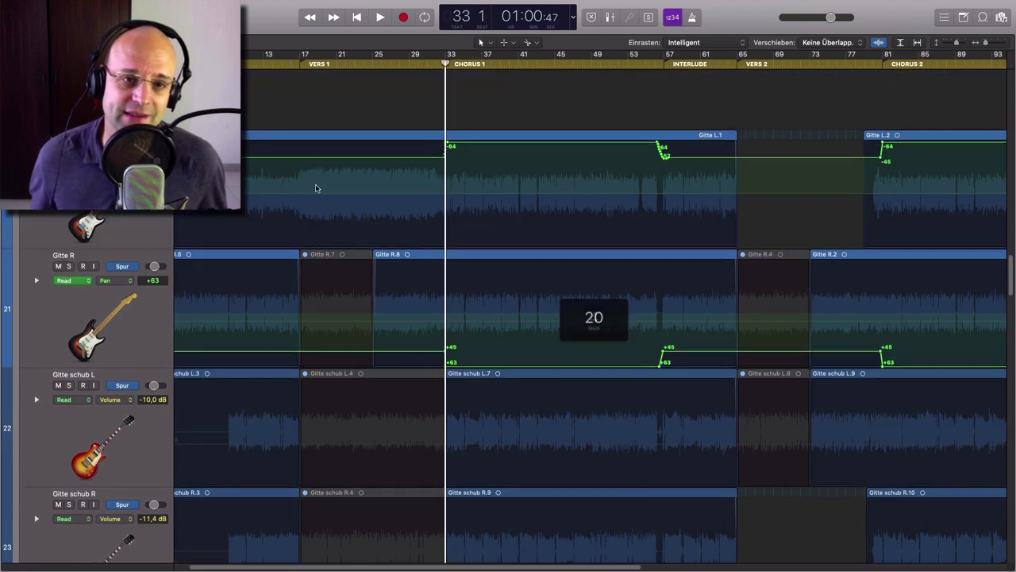
scroll(315, 189, "up", 3)
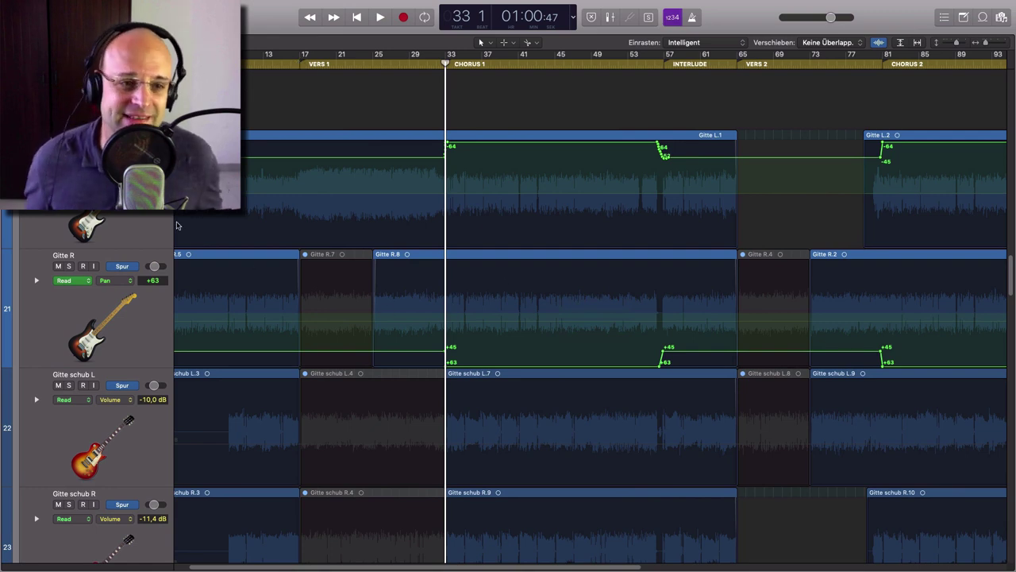
scroll(588, 346, "up", 1)
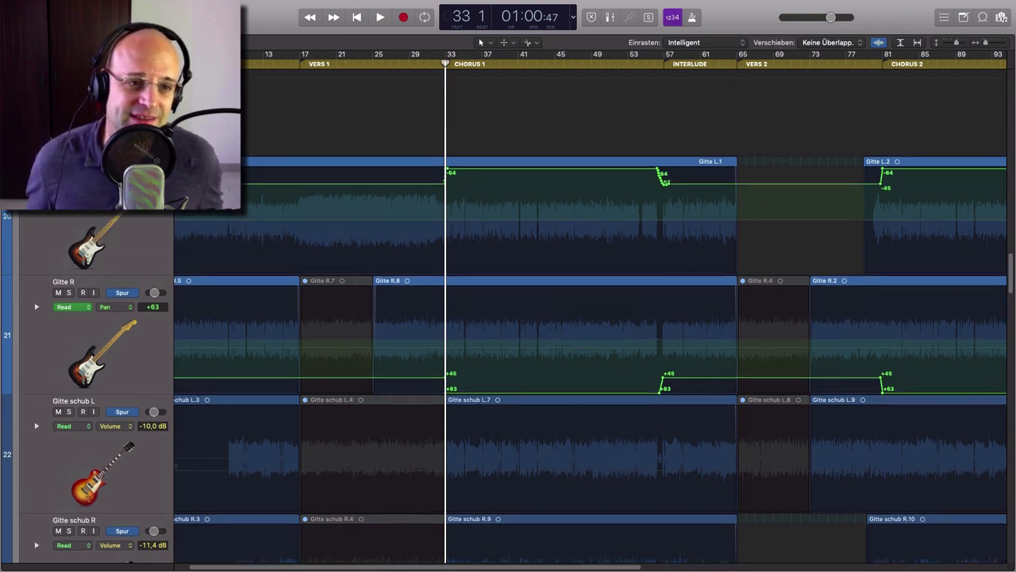
Solo the GITARREN stack and audition the guitar panning from bar 26 into Chorus 1
key("s")
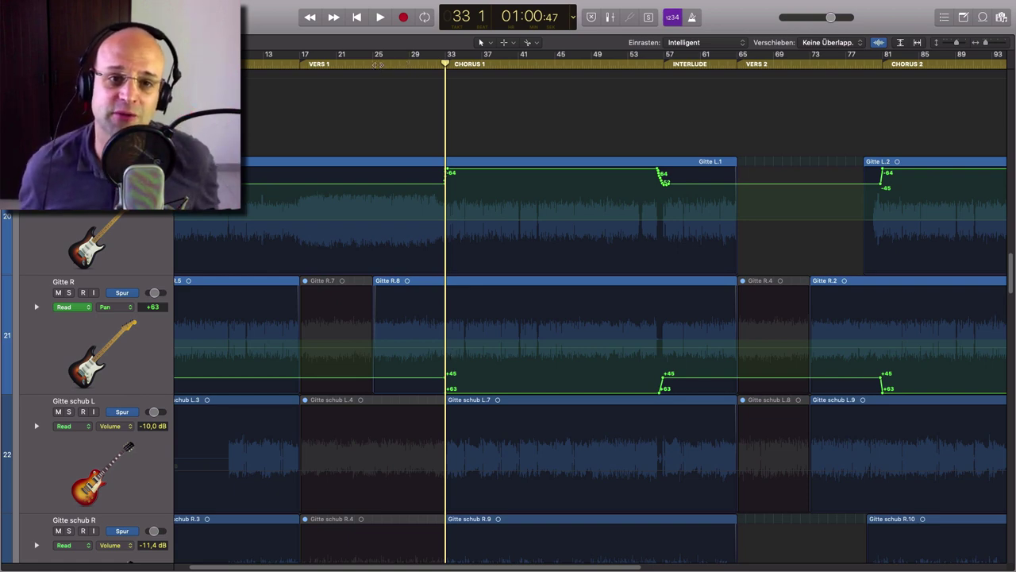
left_click(387, 63)
key("space")
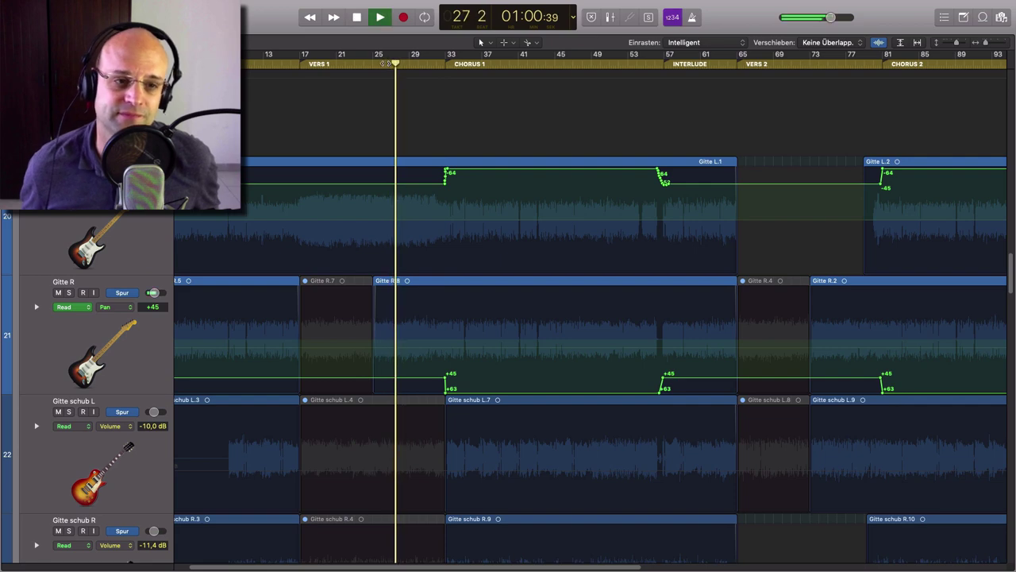
scroll(386, 64, "down", 5)
scroll(388, 64, "up", 3)
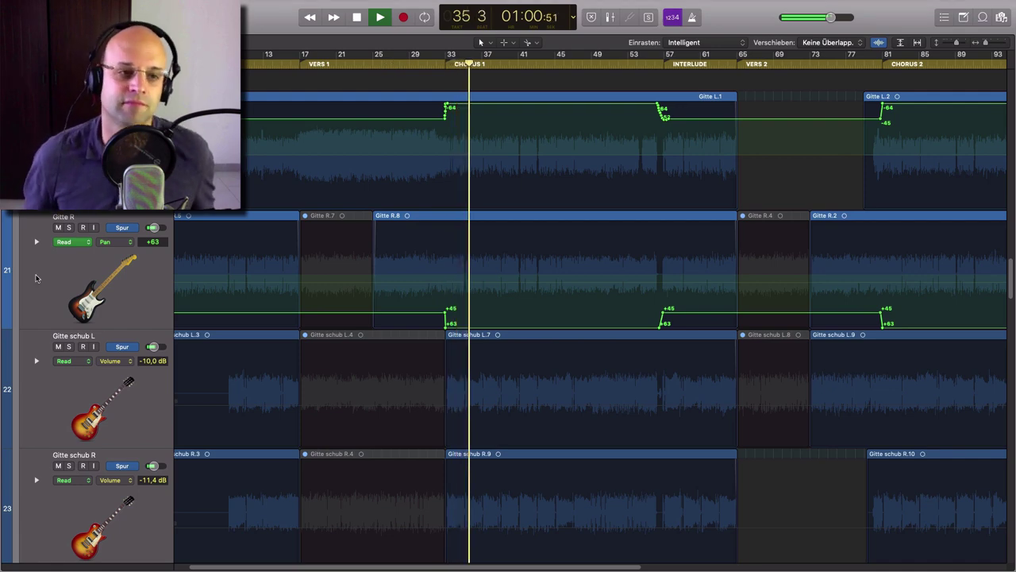
Unsolo the GITARREN stack during playback, audition Chorus 1 in the full mix, and stop playback in bar 42
scroll(99, 270, "up", 5)
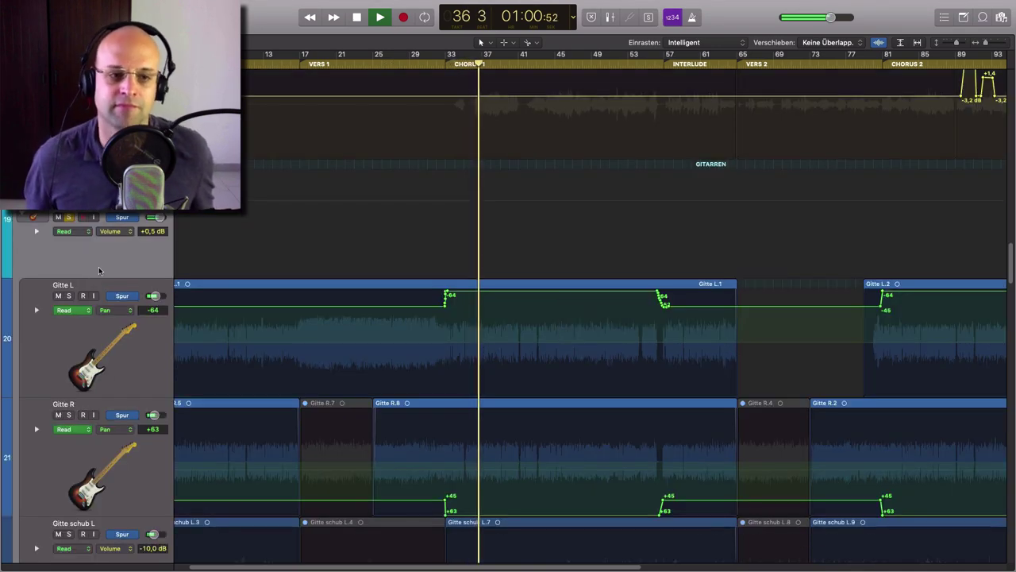
left_click(69, 217)
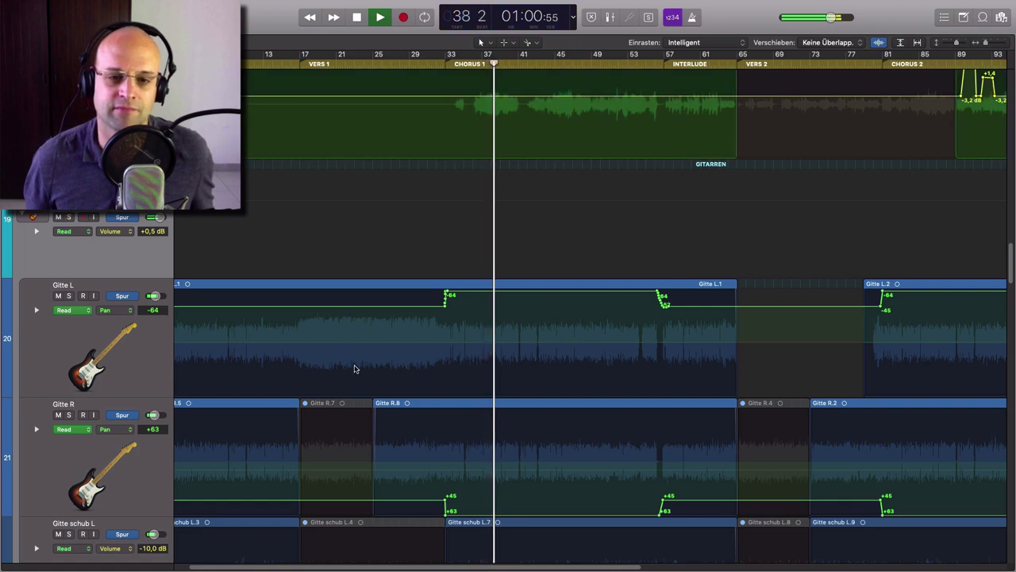
key("z")
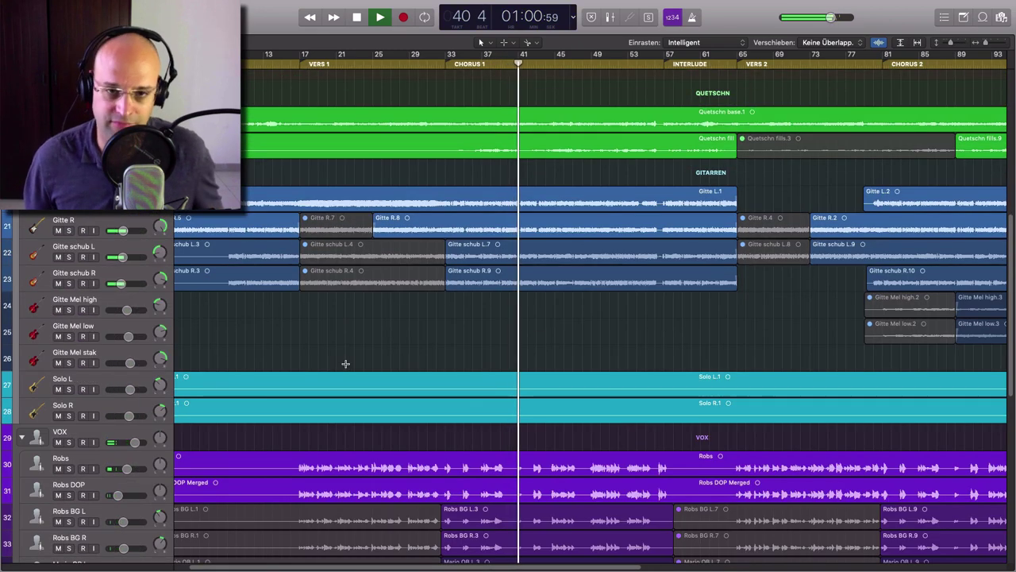
key("space")
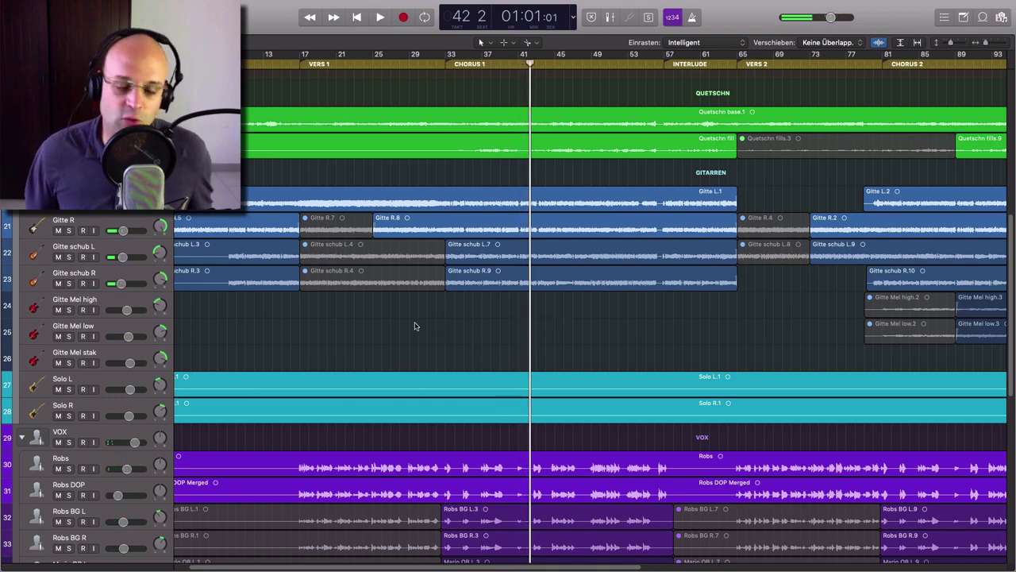
Show the VOX, COA and MIASANMIA vocal tracks across the whole song
scroll(416, 323, "left", 5)
scroll(410, 324, "down", 2)
scroll(410, 323, "down", 4)
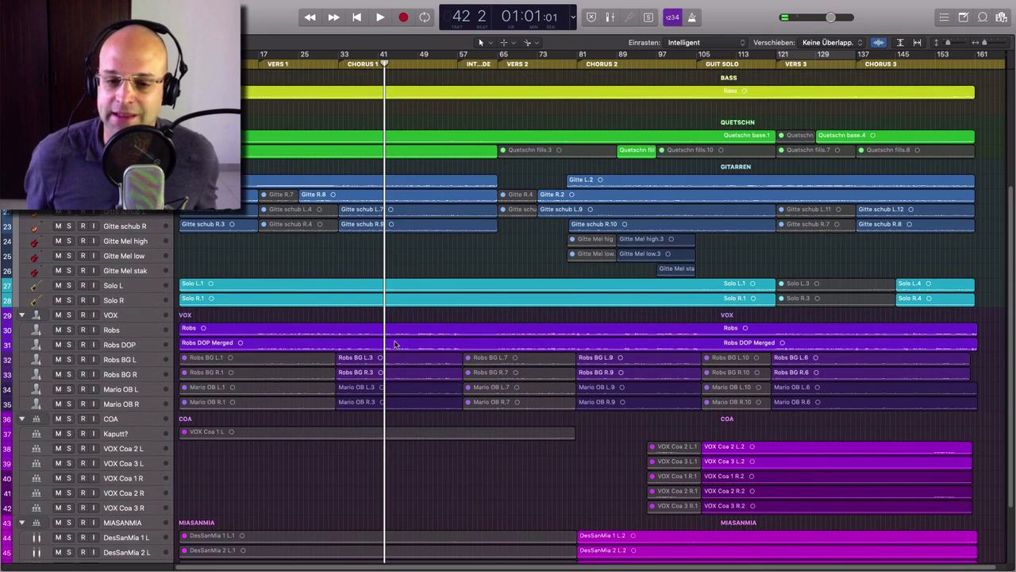